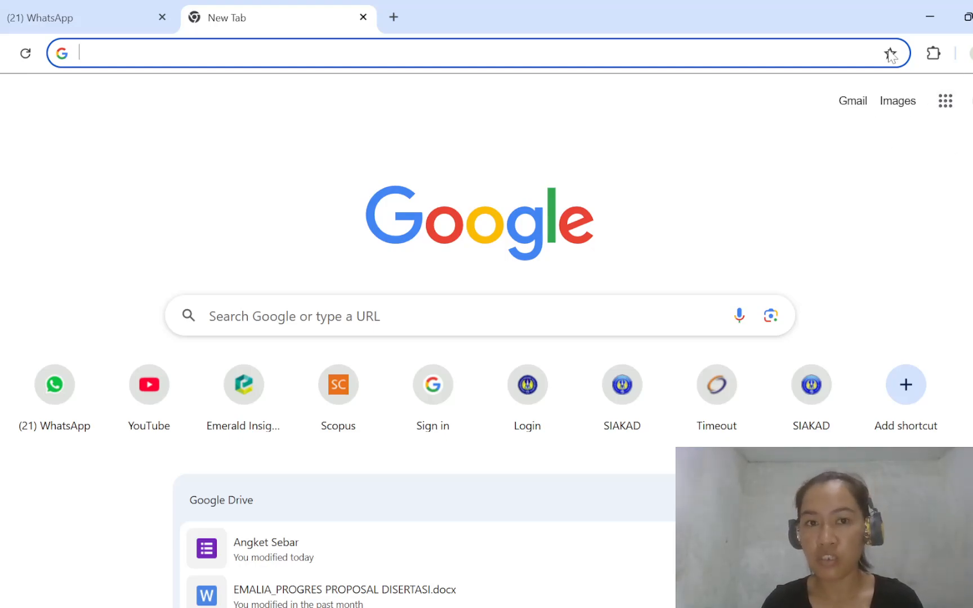
- Go to Google Forms by way of Google Docs and create a new blank form, dismissing the text-styling tip
left_click(956, 107)
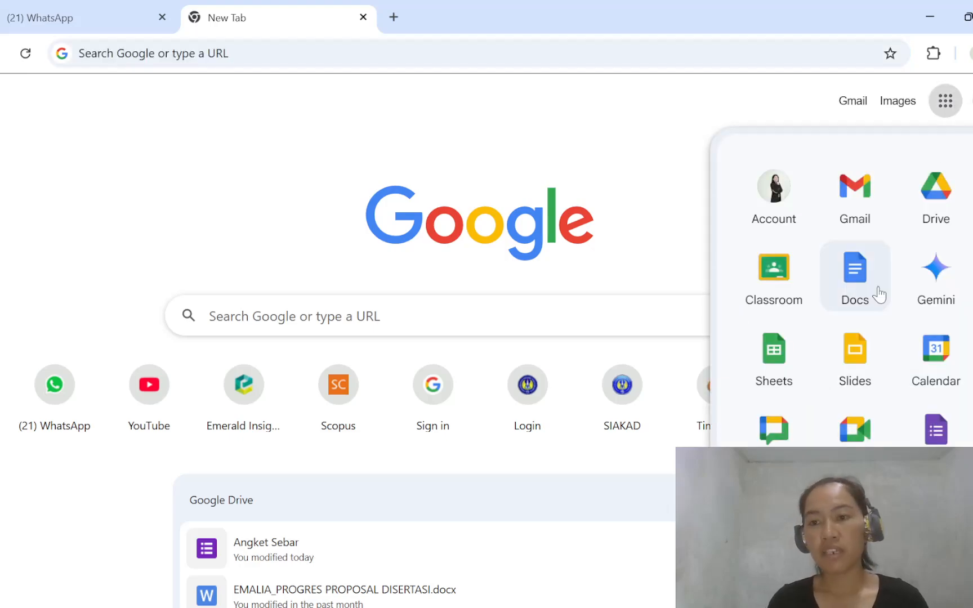
scroll(879, 294, "down", 5)
scroll(879, 294, "up", 5)
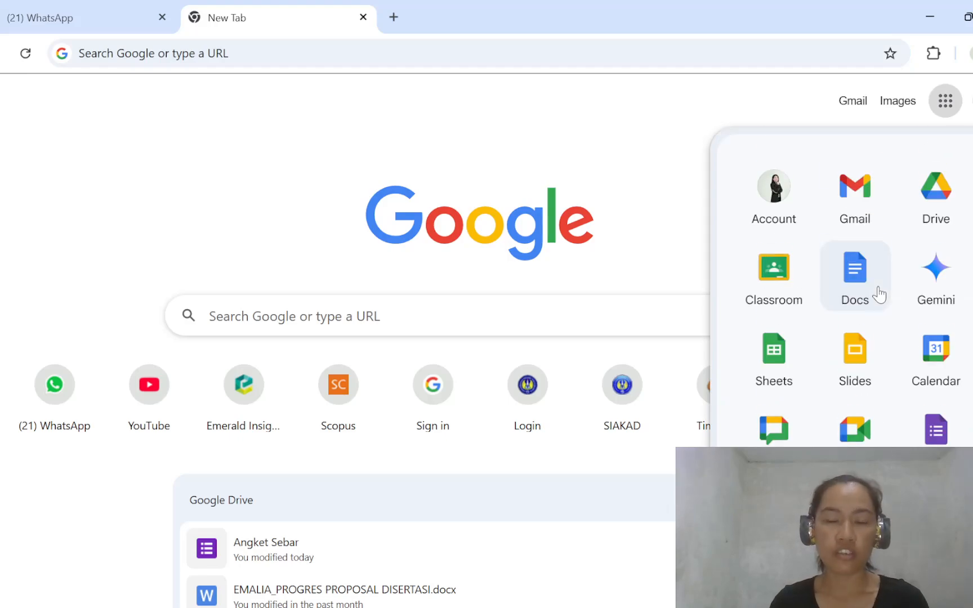
left_click(878, 289)
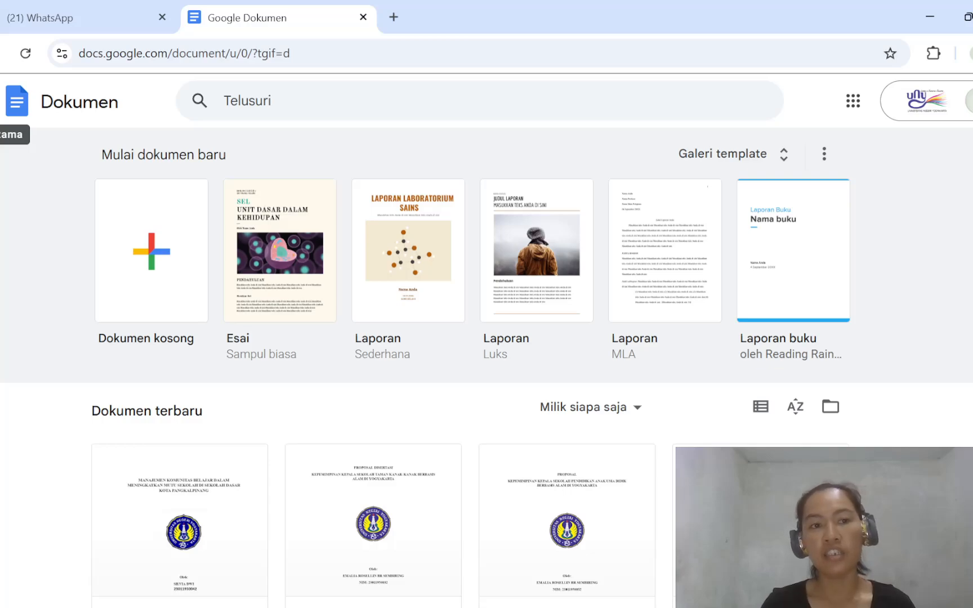
left_click(0, 101)
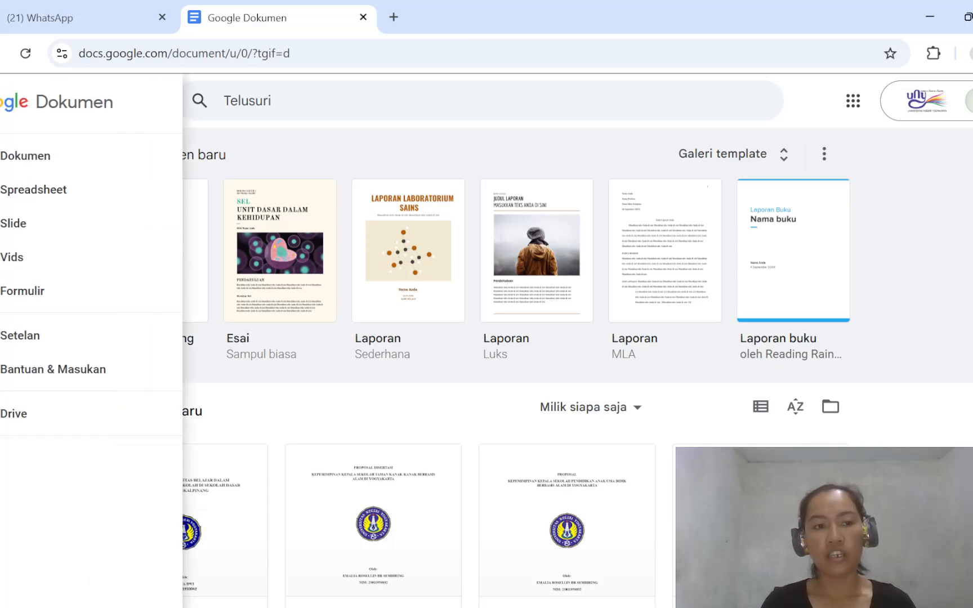
left_click(65, 293)
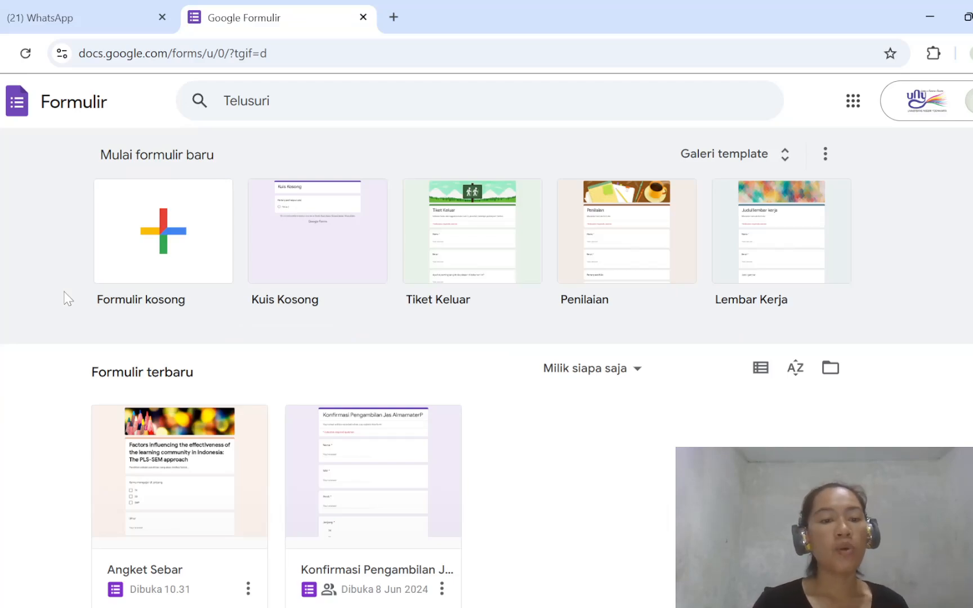
left_click(195, 248)
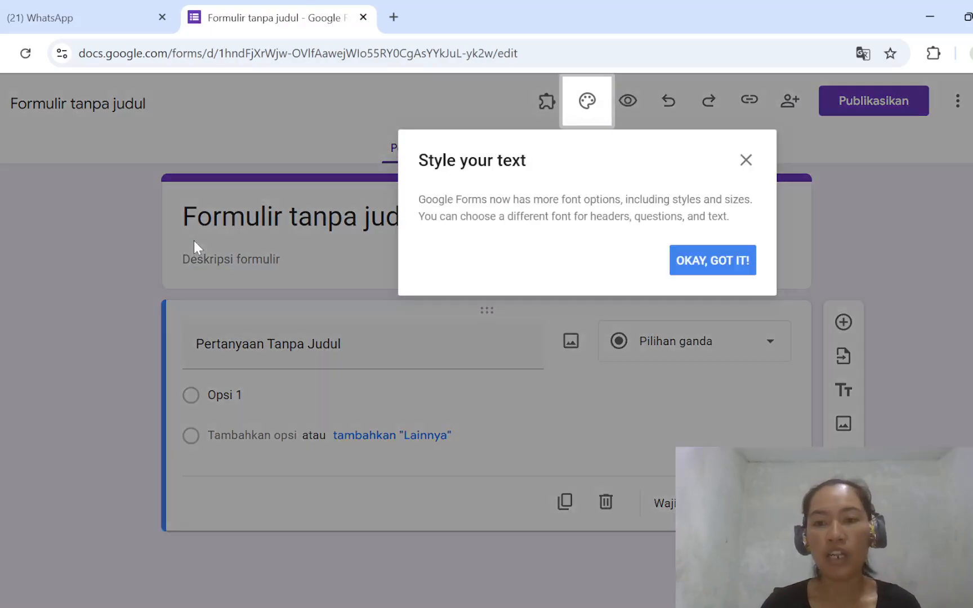
left_click(745, 161)
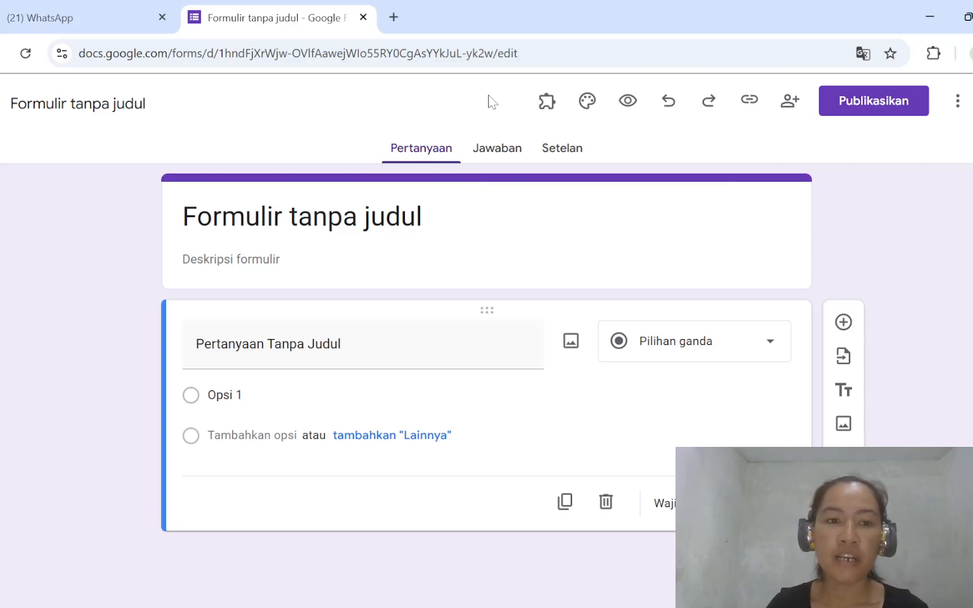
- Select the form's placeholder title, and copy the title line of the ARTICLE 80% document in Word
left_click(423, 216)
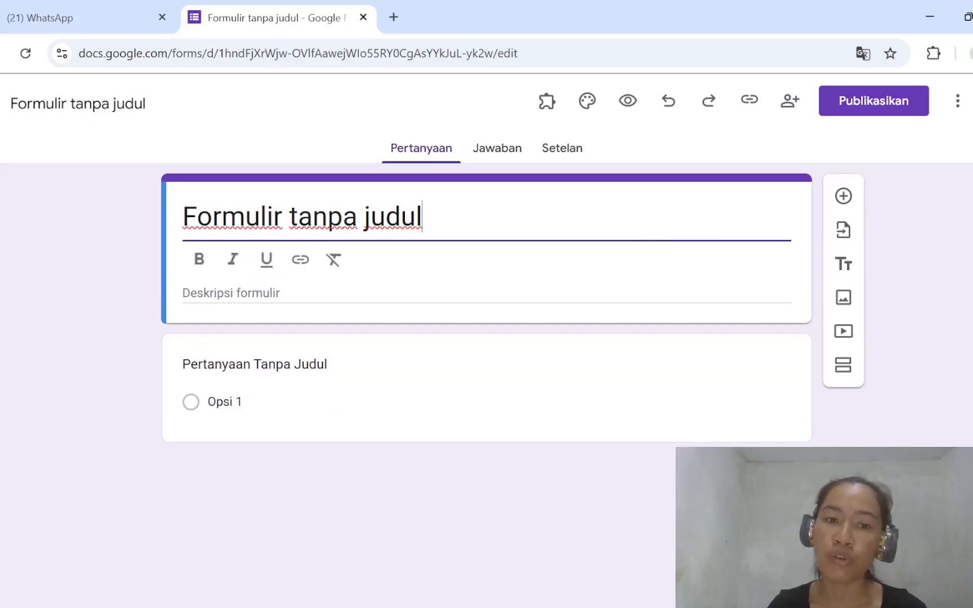
left_click_drag(424, 217, 178, 204)
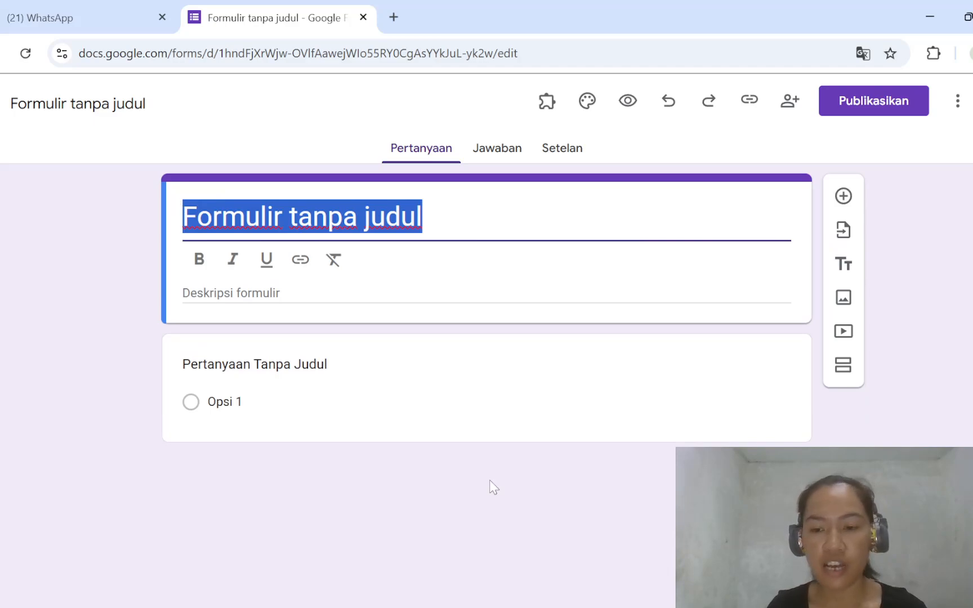
mouse_move(417, 607)
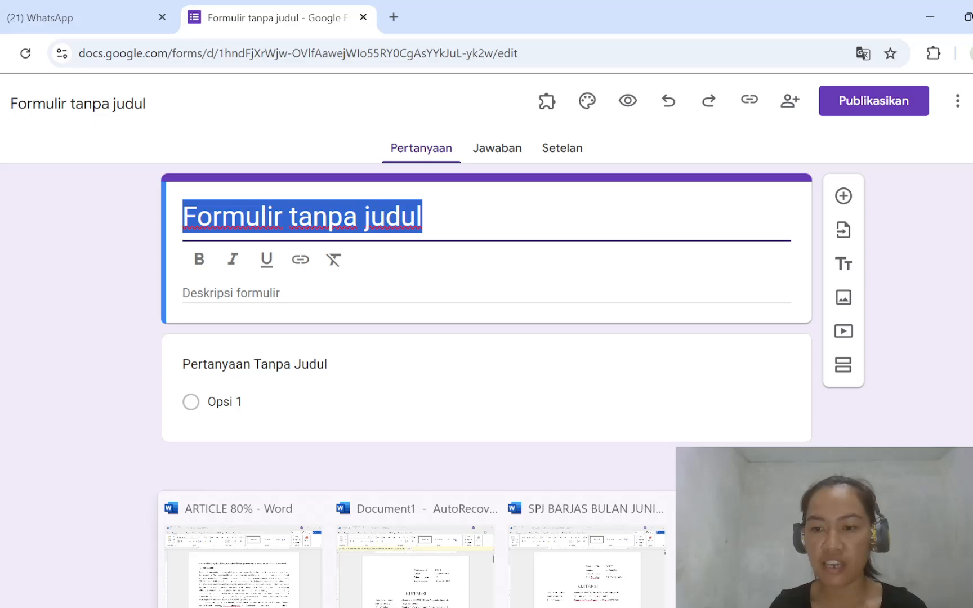
left_click(760, 568)
scroll(489, 394, "up", 20)
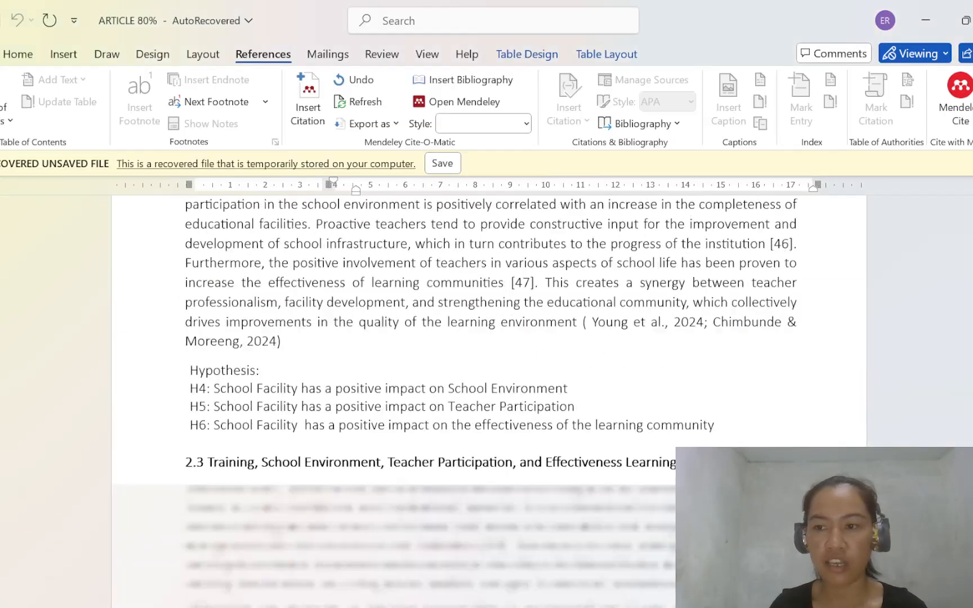
scroll(489, 394, "up", 20)
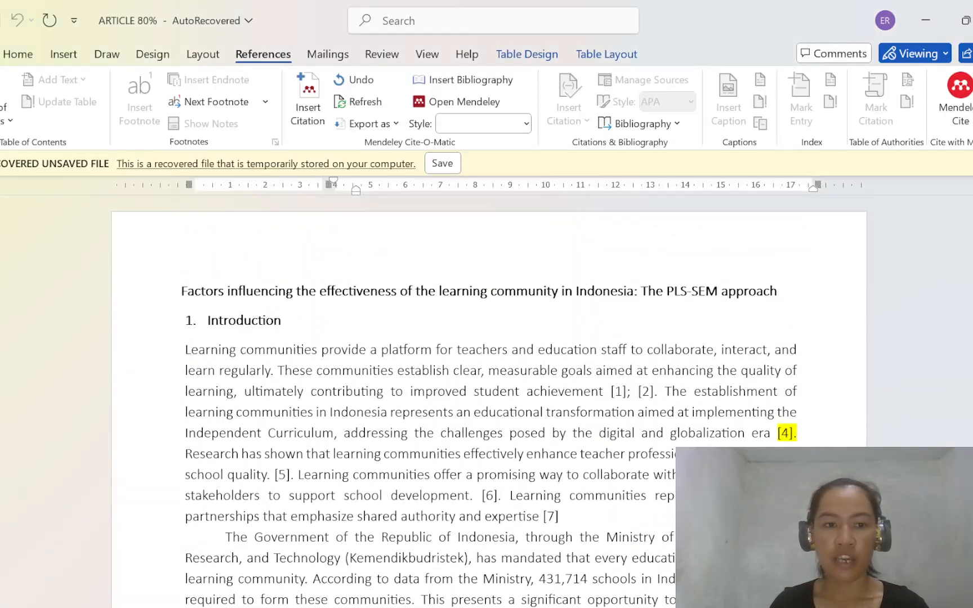
left_click_drag(180, 291, 783, 291)
key("ctrl+c")
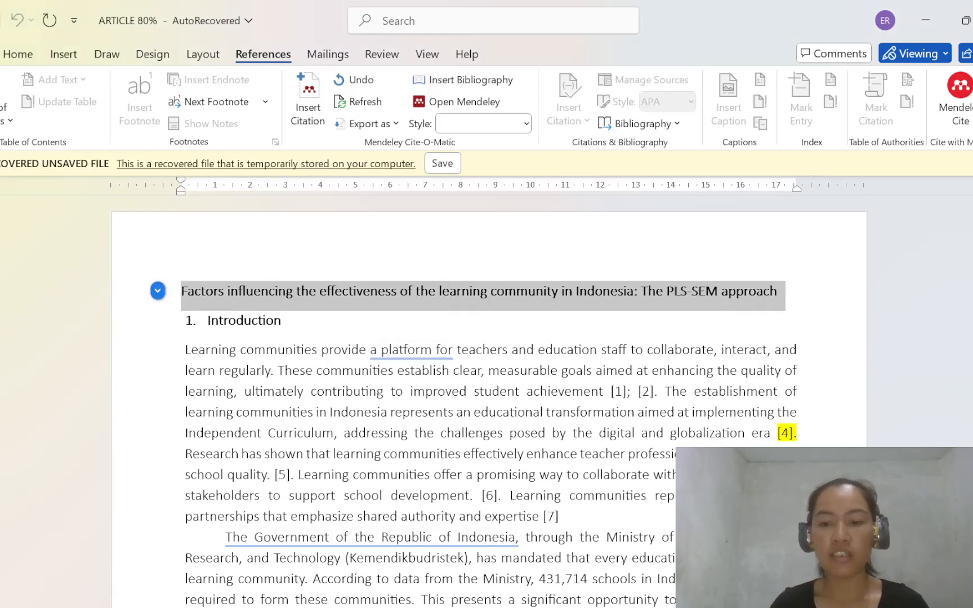
- Switch back to Chrome and replace the form title with "Factors influencing the effectiveness of the learning community in Indonesia: The PLS-SEM approach"
mouse_move(416, 607)
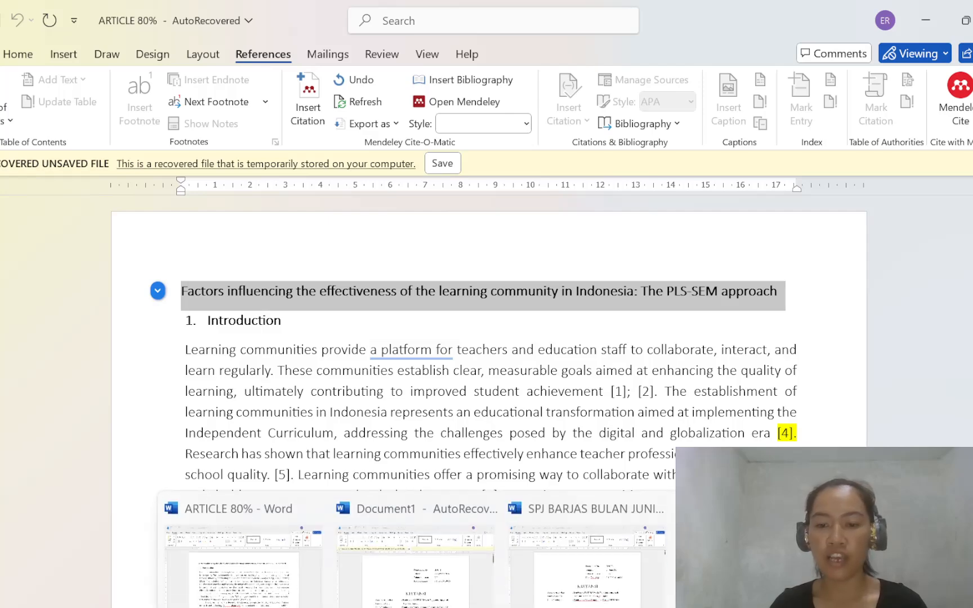
left_click(646, 604)
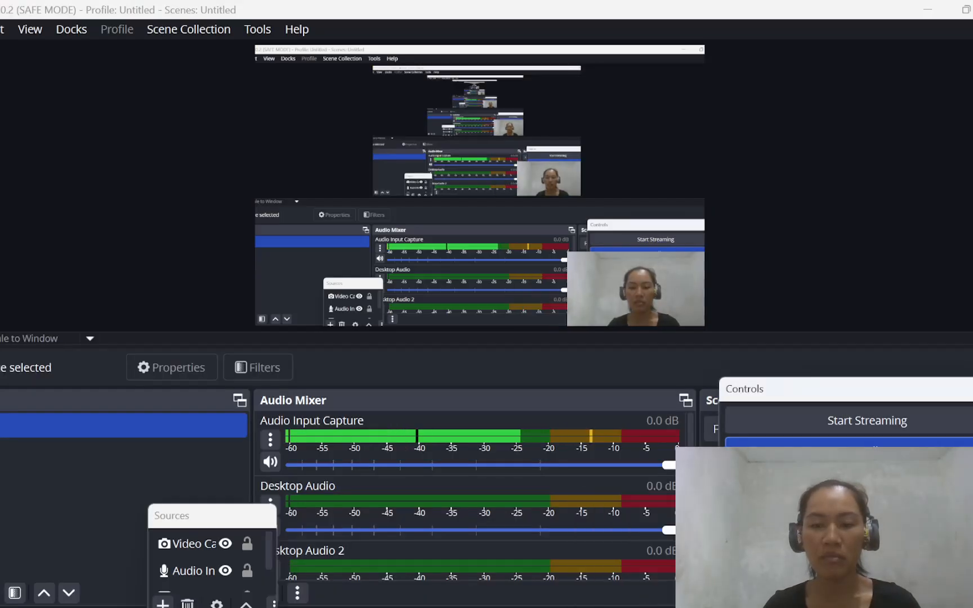
mouse_move(707, 607)
left_click(704, 568)
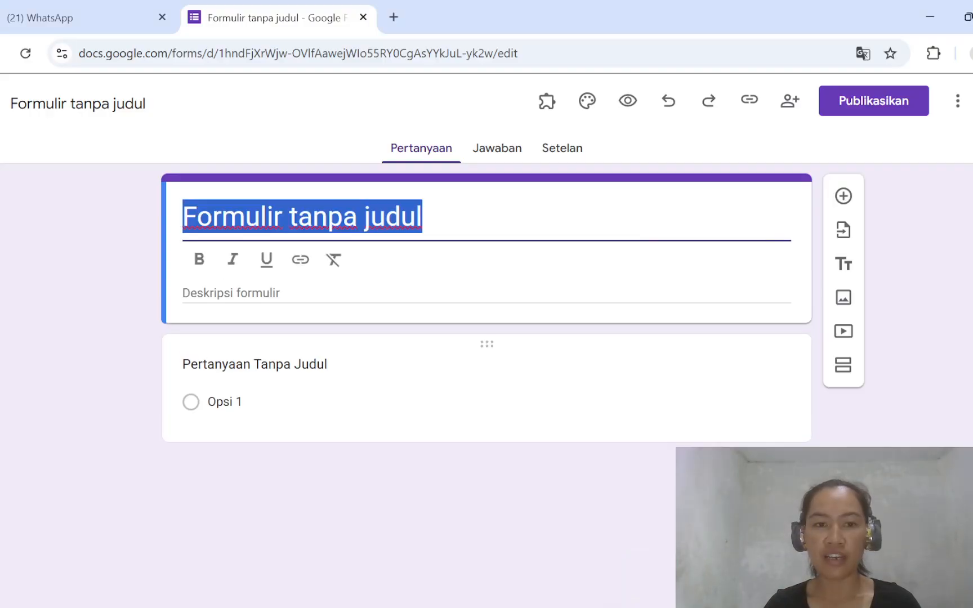
key("ctrl+v")
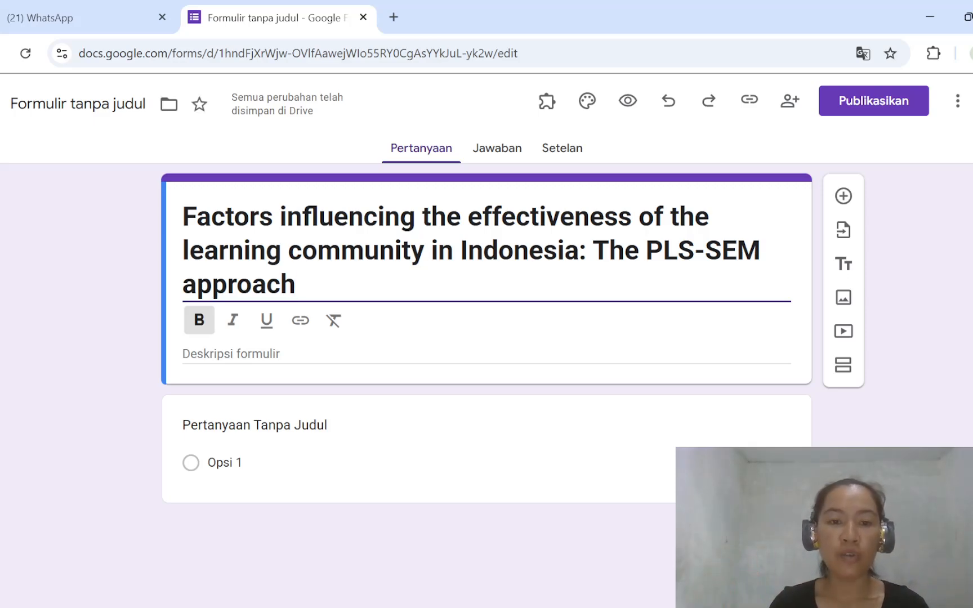
- Begin the form description with the sentence "penelitian akan berfokus untuk melihat faktor-faktor yang mempengaruhi efektifitas dari komunitas belajar di Indonesia."
left_click(273, 355)
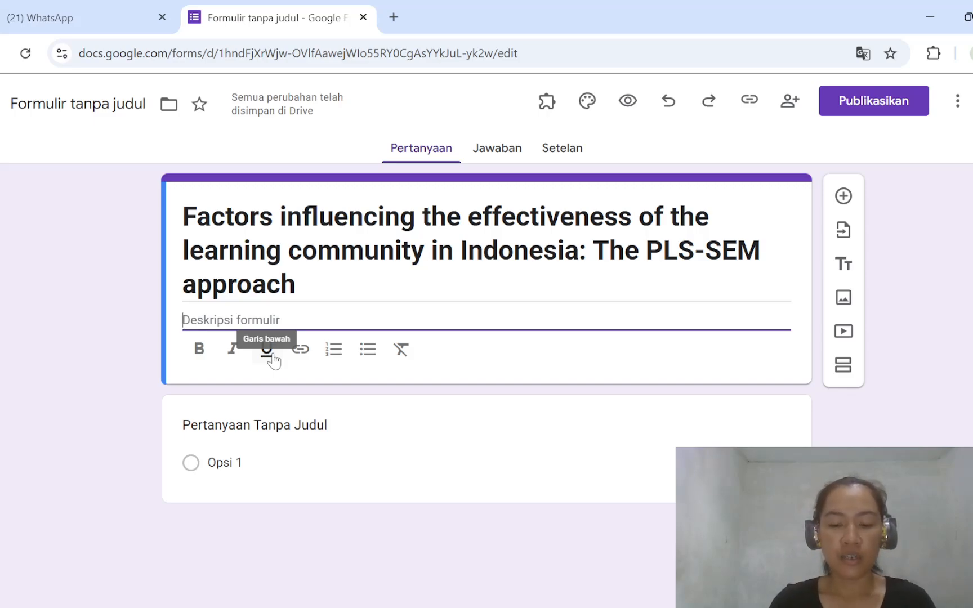
type("penelitian akan")
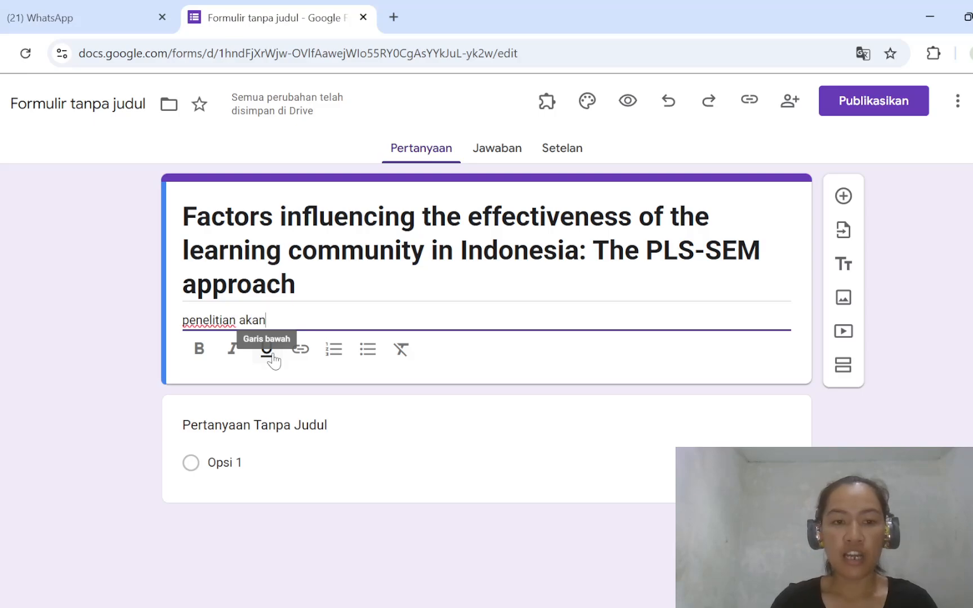
type(" berfokus")
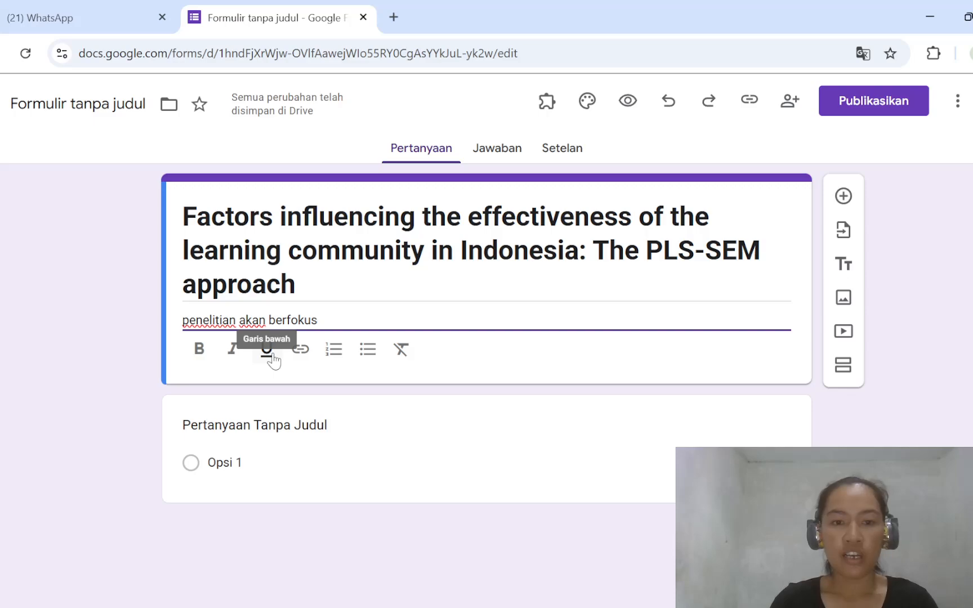
type(" untuk ")
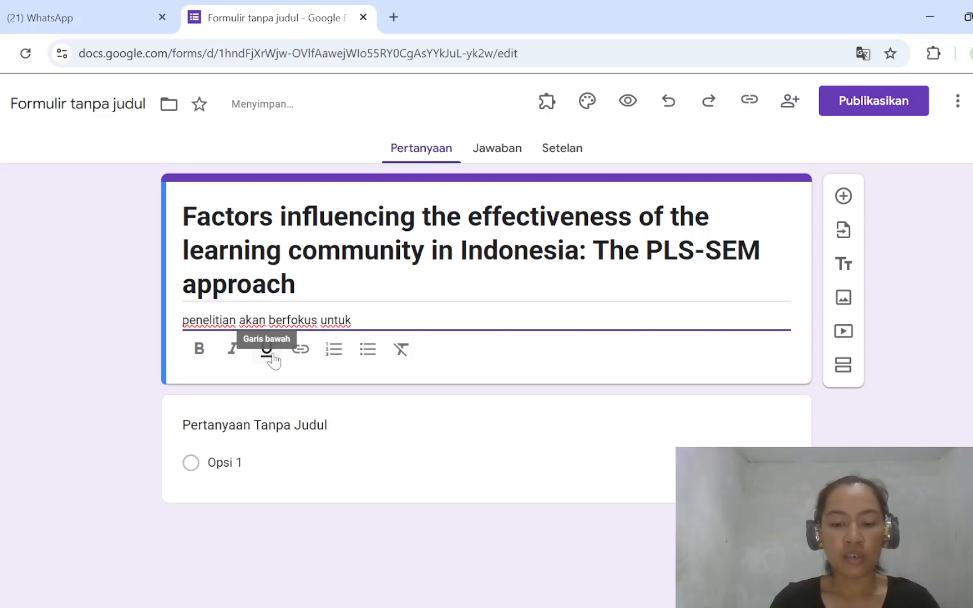
type("meli")
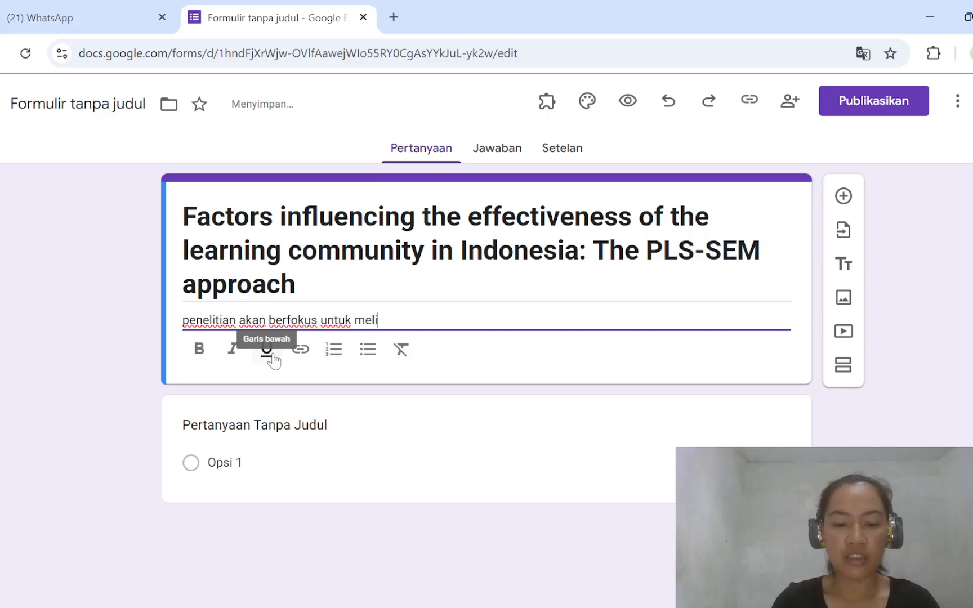
type("har")
key("BackSpace")
type("t ")
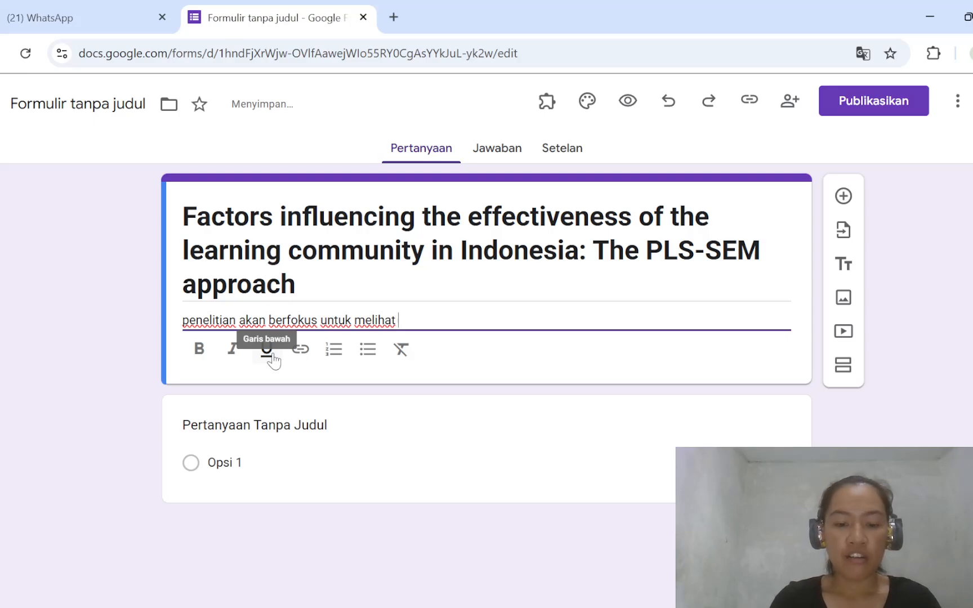
type("faktor")
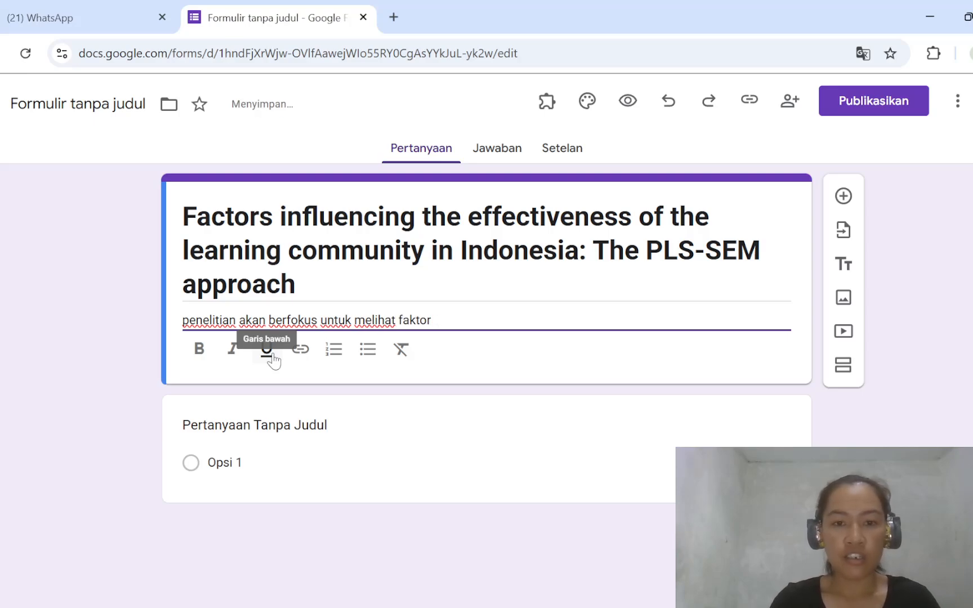
type("0")
key("BackSpace")
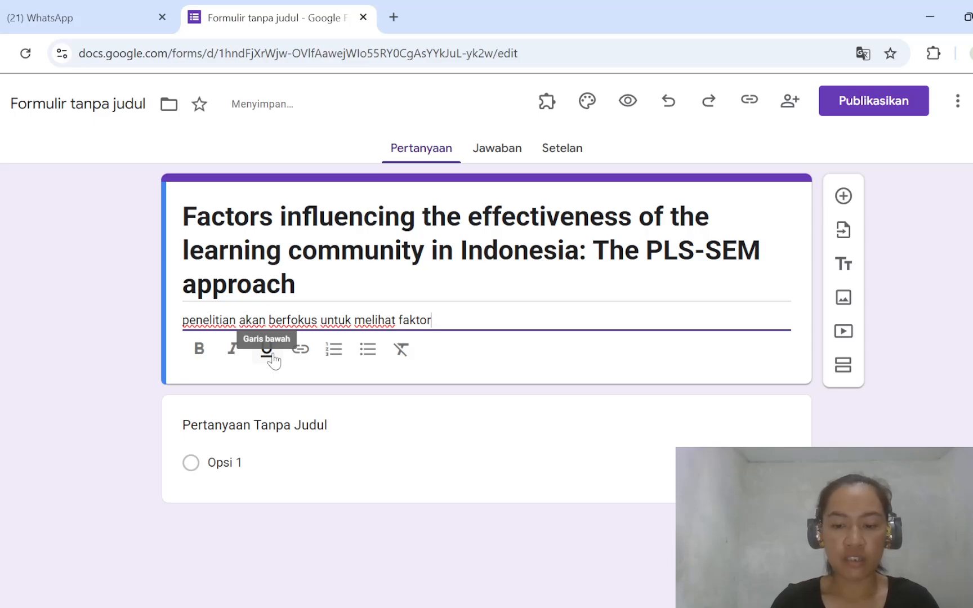
type("-faktor")
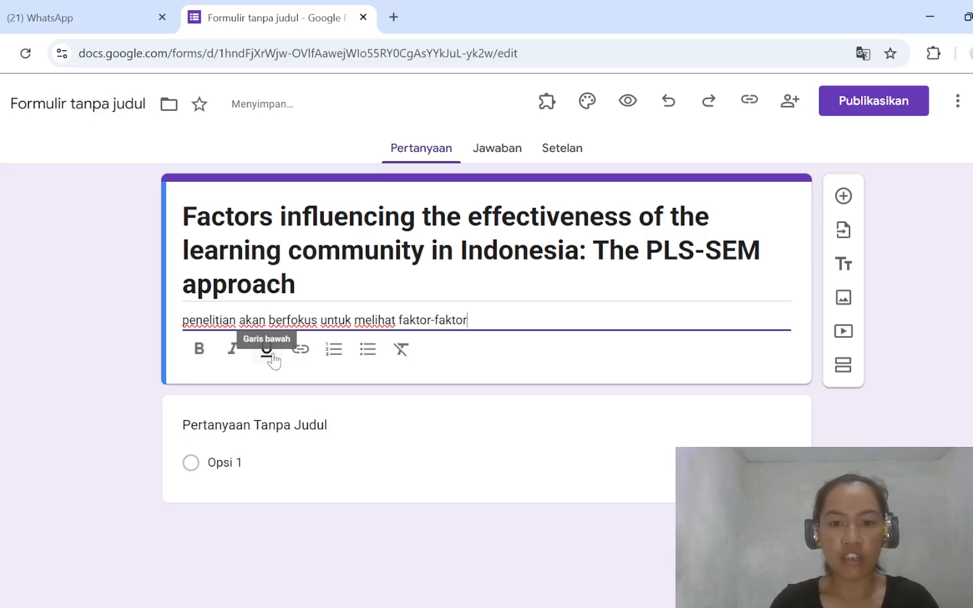
type(" yang me")
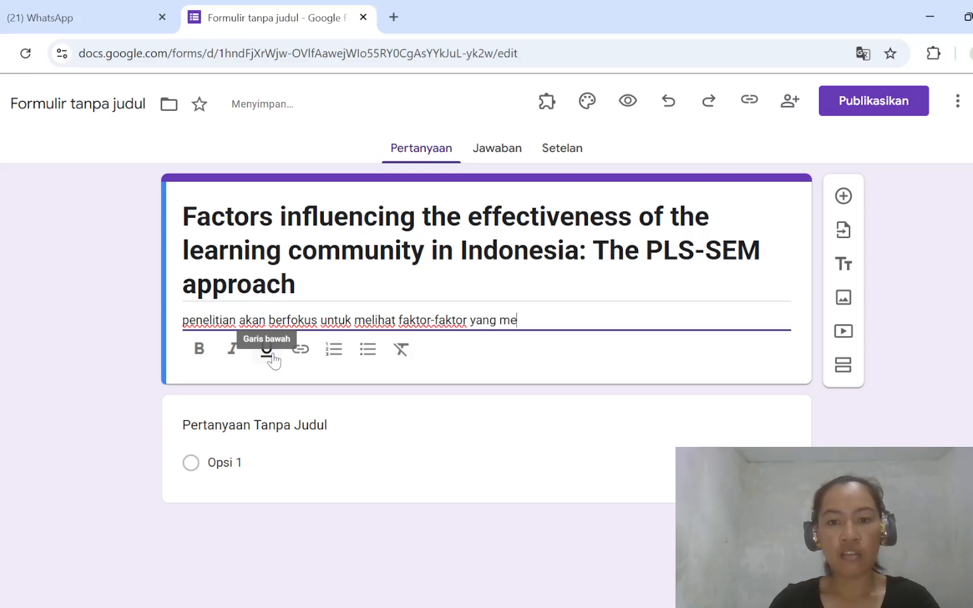
type("mpengaru")
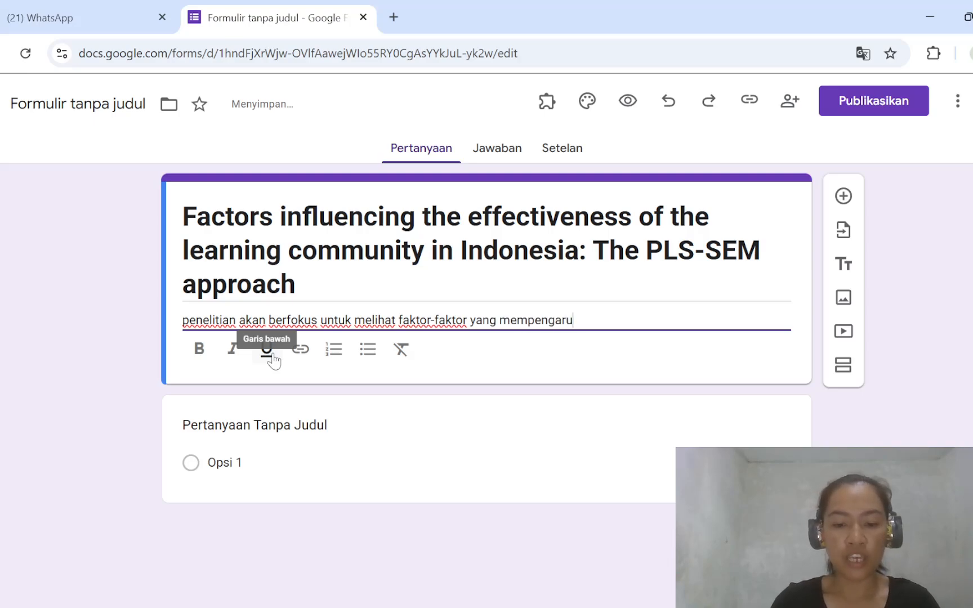
type("hi e")
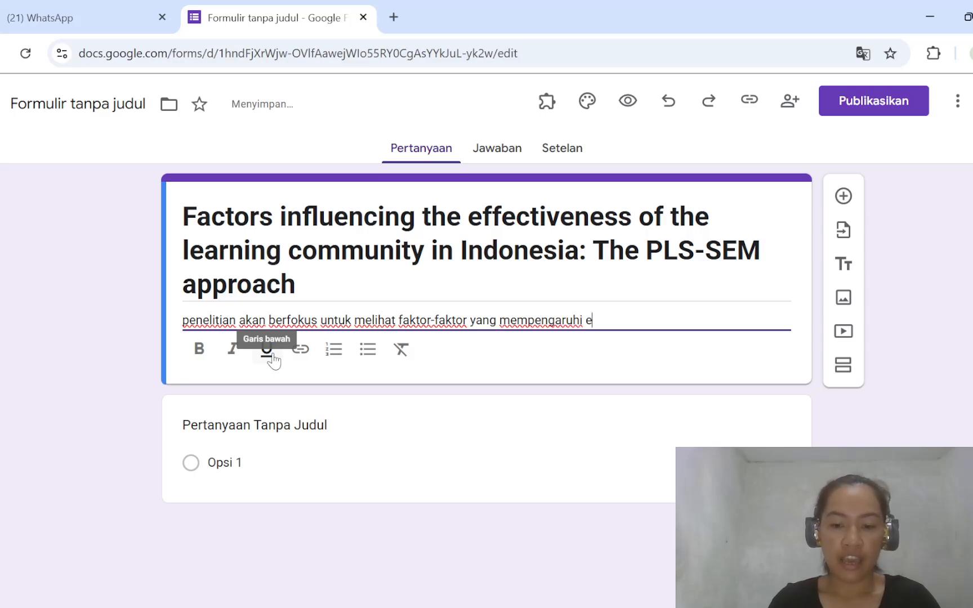
type("fektifi")
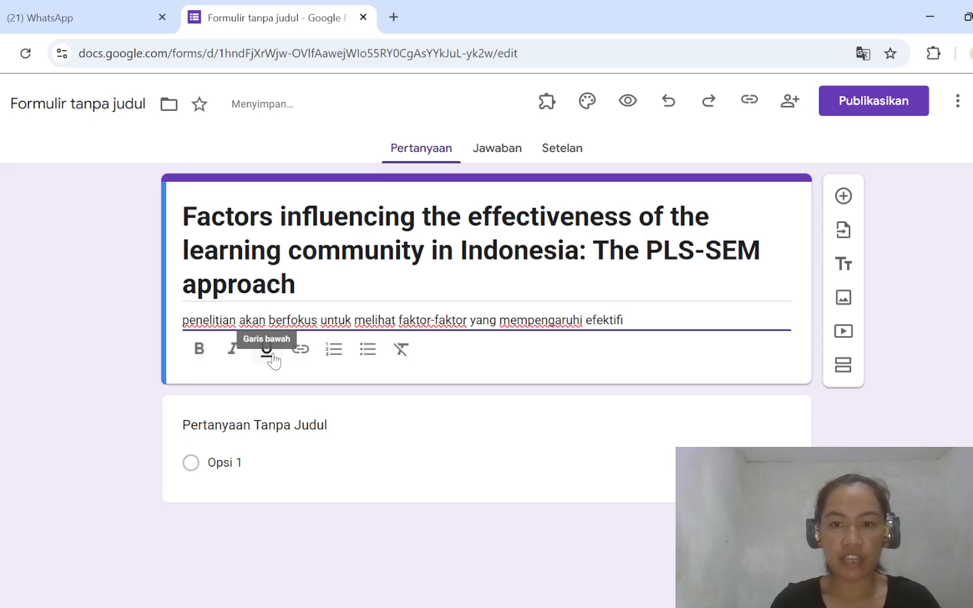
type("tas da")
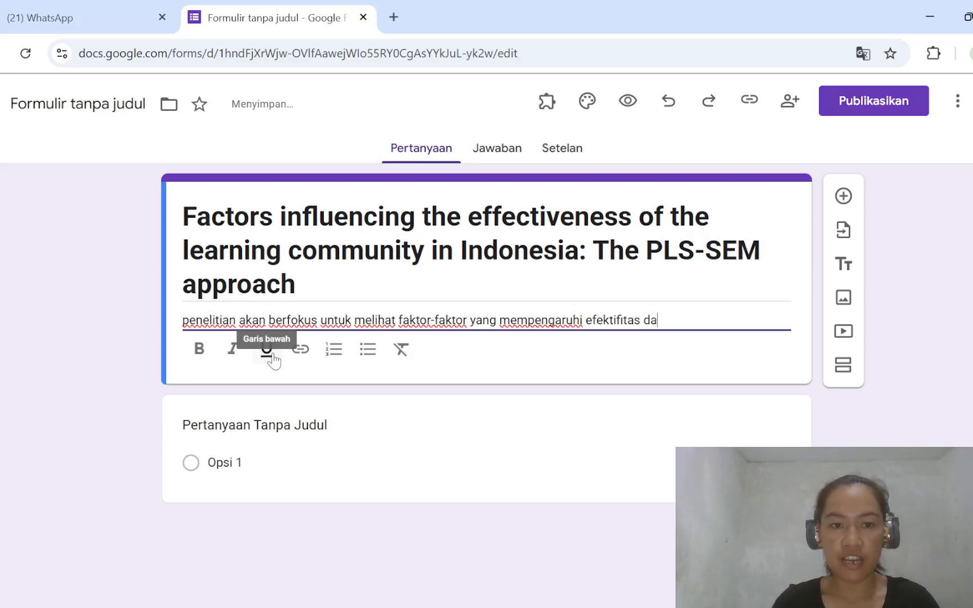
type("ri kom")
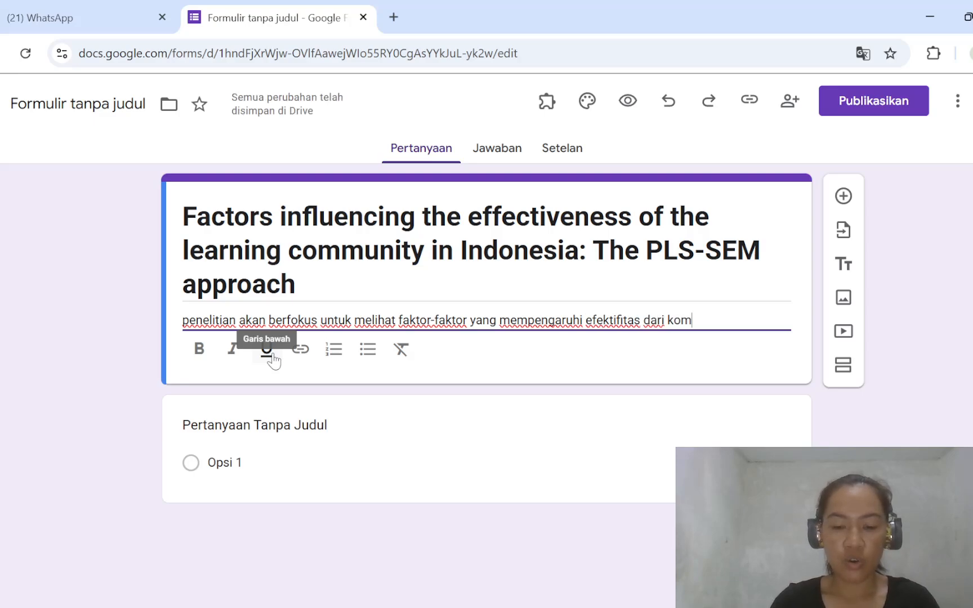
type("unitas")
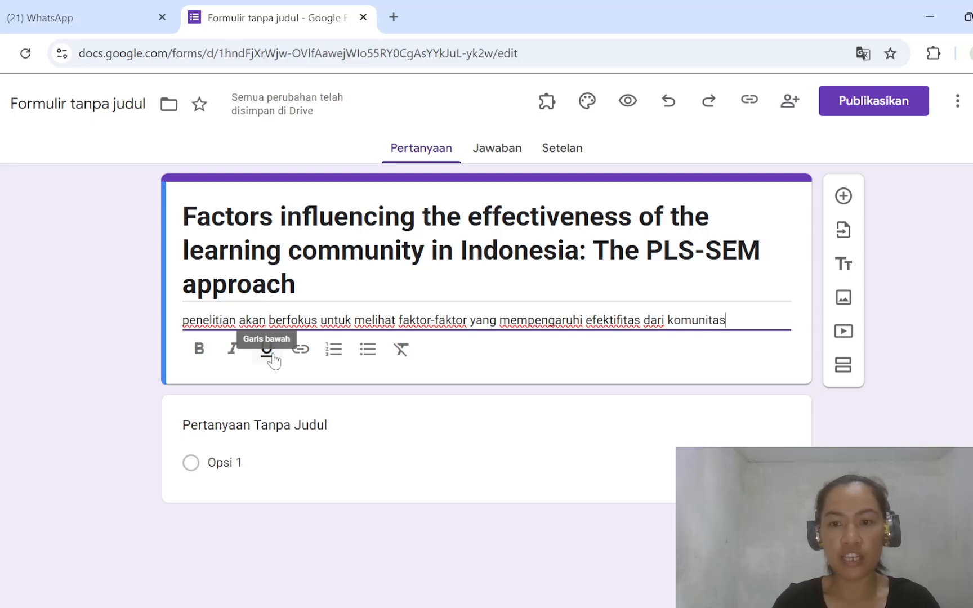
type(" belajar")
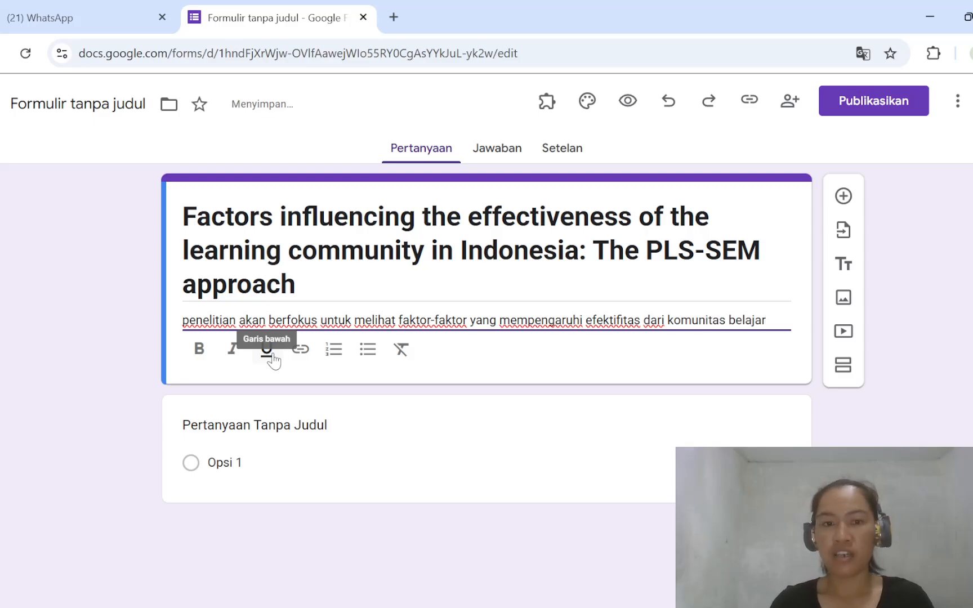
type(" di")
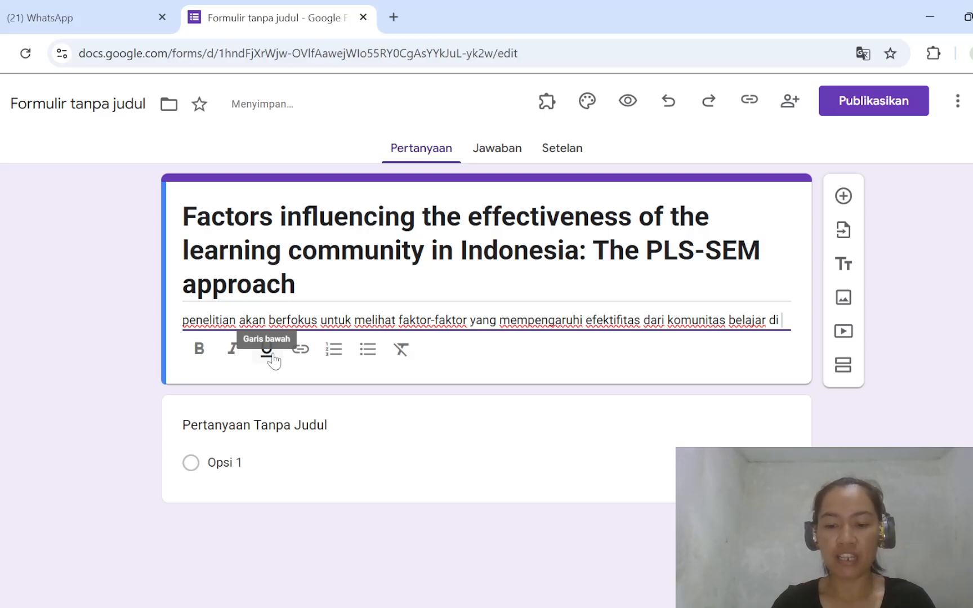
type(" Indonesi")
key("BackSpace")
key("BackSpace")
key("BackSpace")
key("BackSpace")
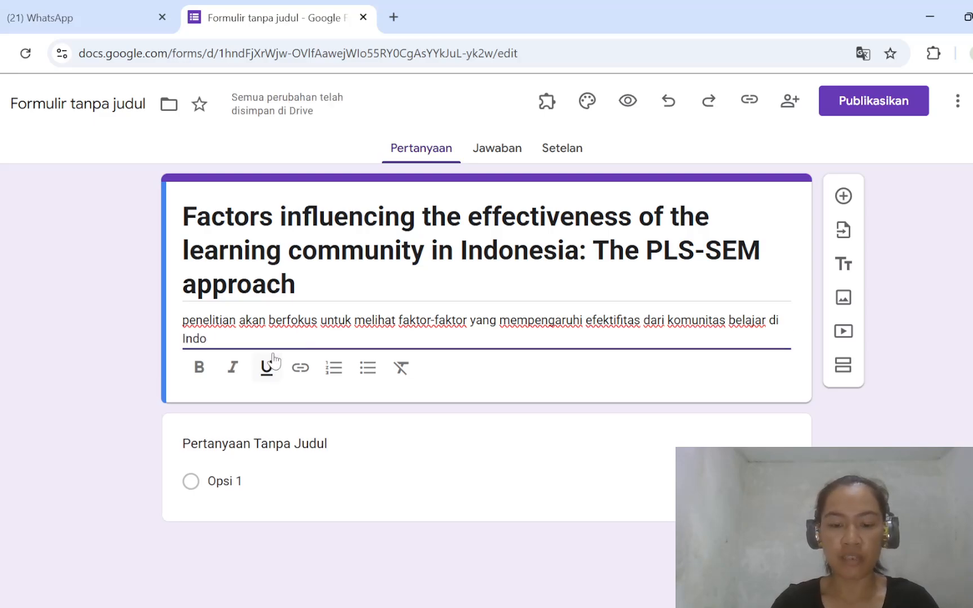
type("nesia. da")
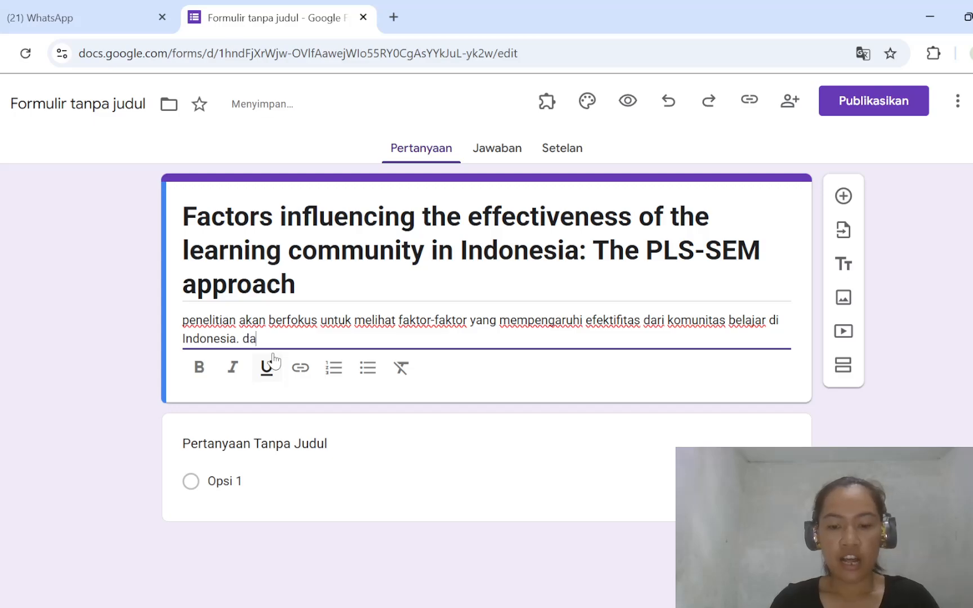
type("lam penelitian ")
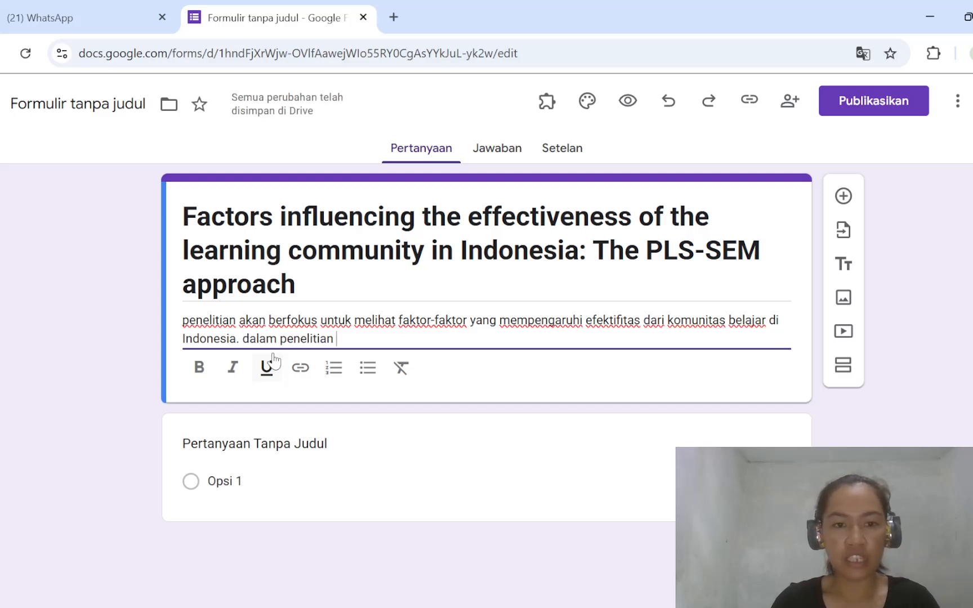
type("ini say")
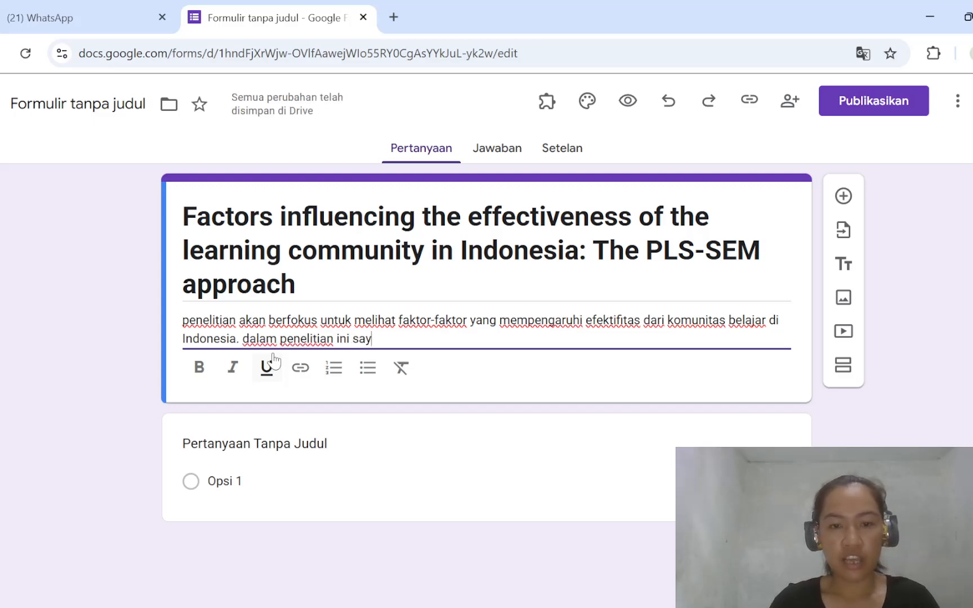
type("a ing")
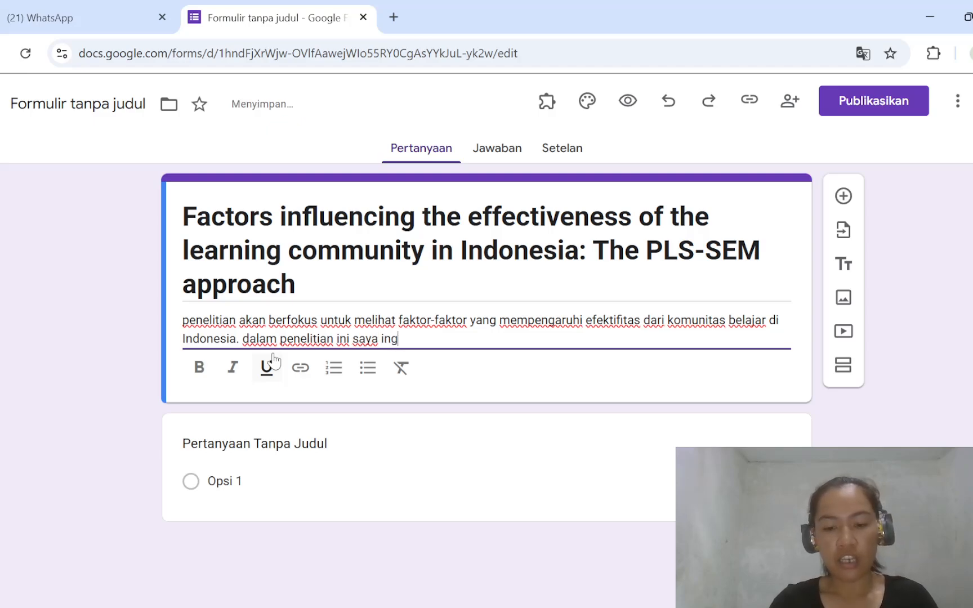
type("in menel")
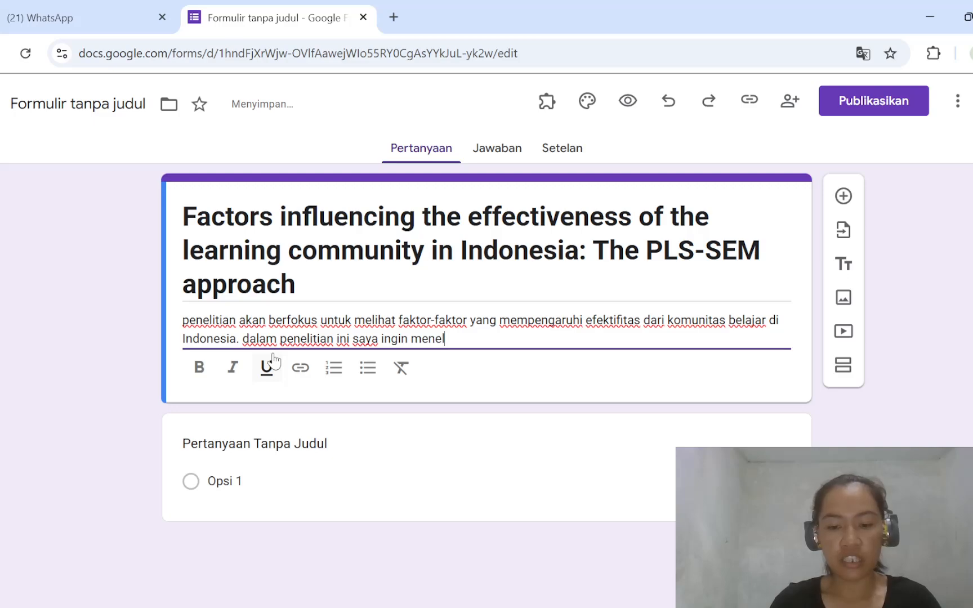
type("iti ebe")
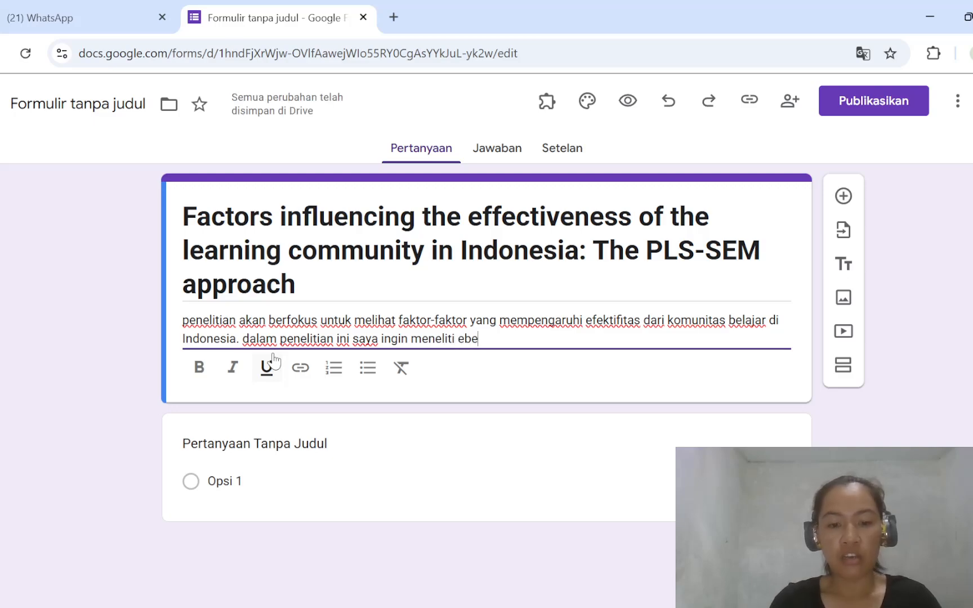
- Continue the form description with "dalam penelitian ini saya ingin meneliti beberapa faktor seperti Team work, Leadership bla bla"
key("BackSpace")
key("BackSpace")
key("BackSpace")
type("beber")
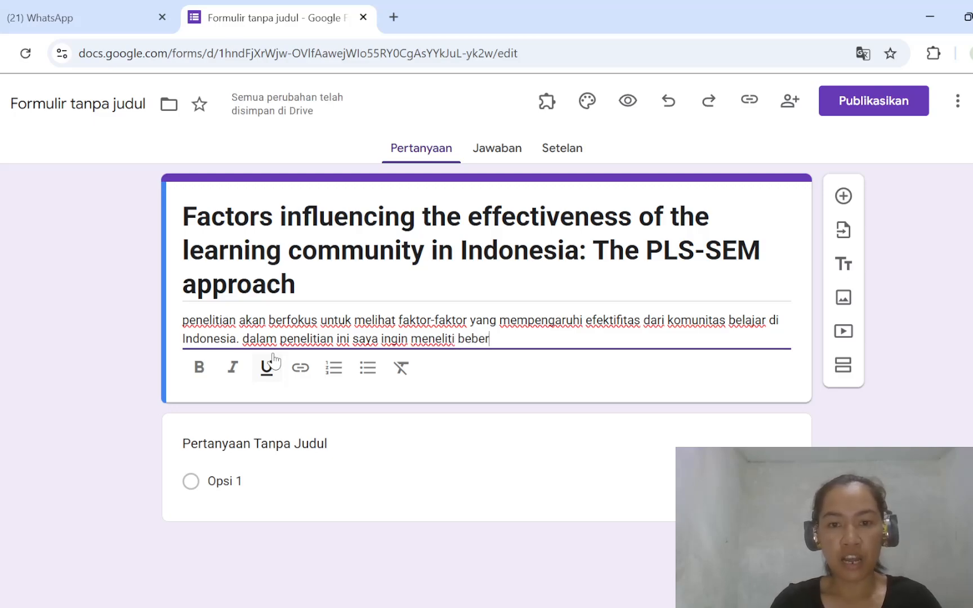
type("apa fakt")
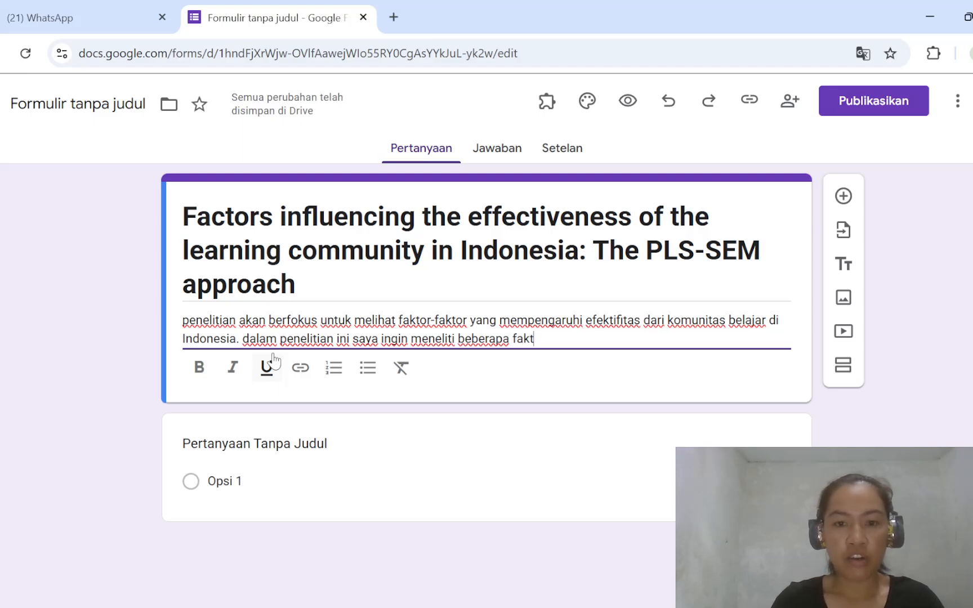
type("or se")
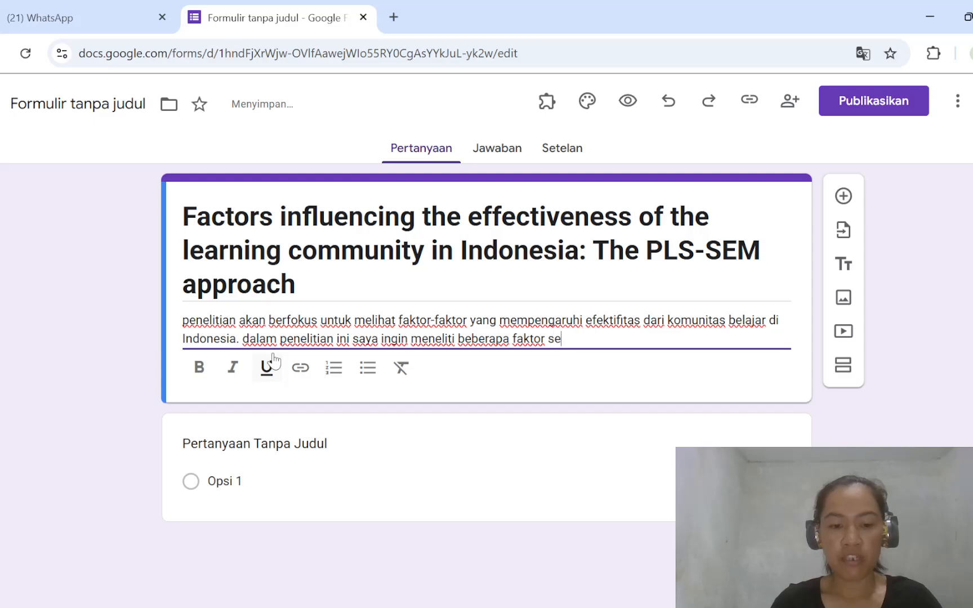
type("perti")
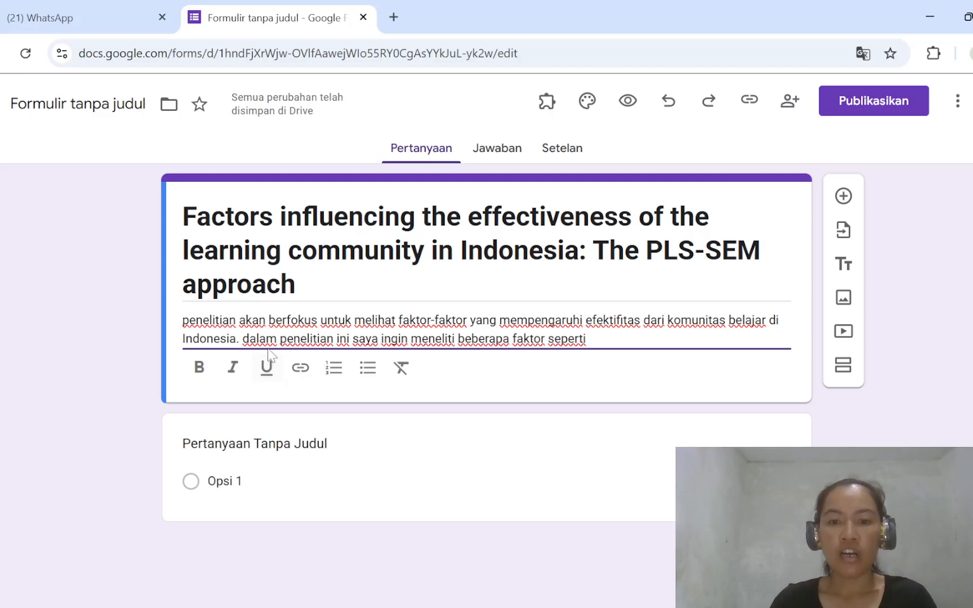
type("Te")
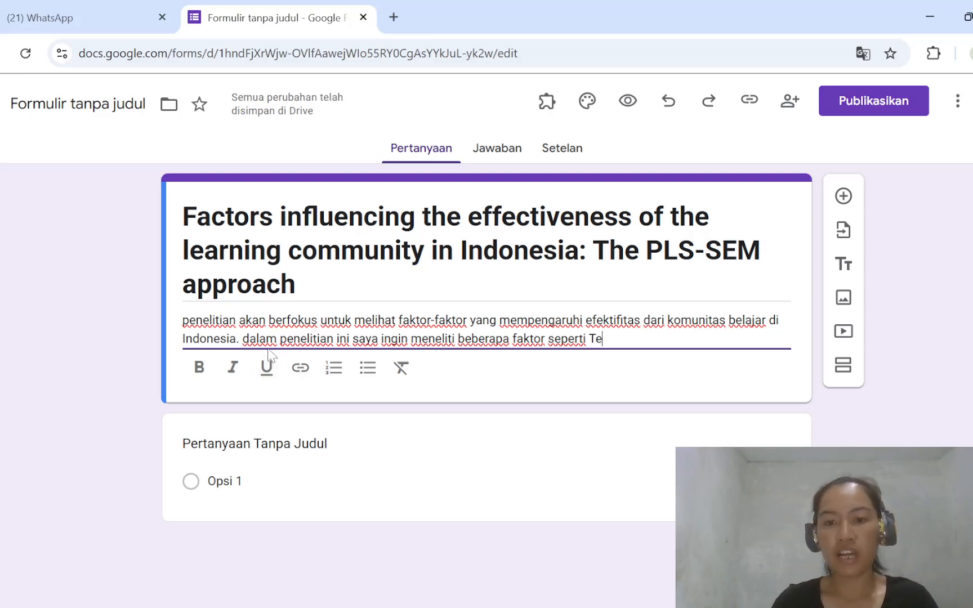
type("am work")
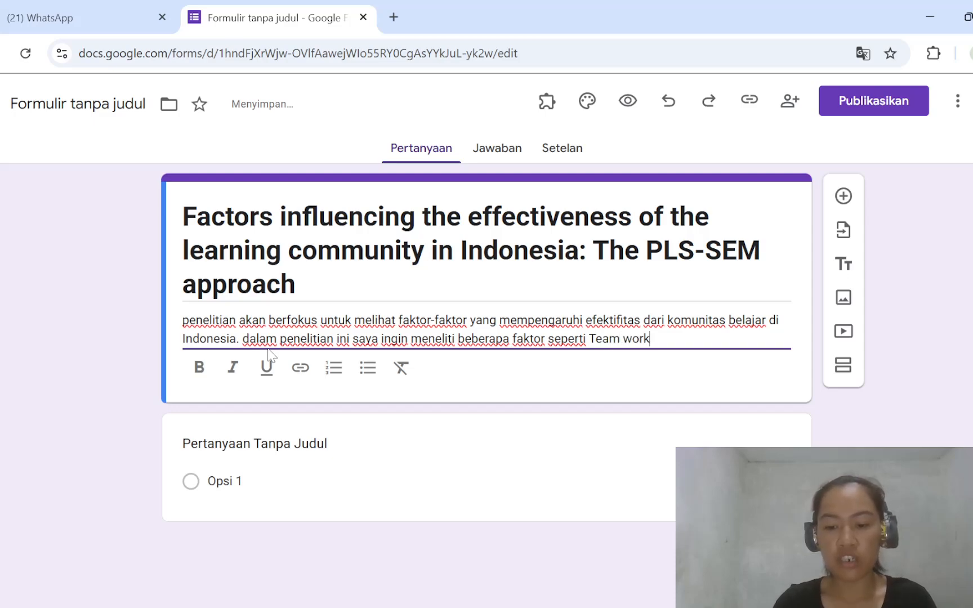
type(",")
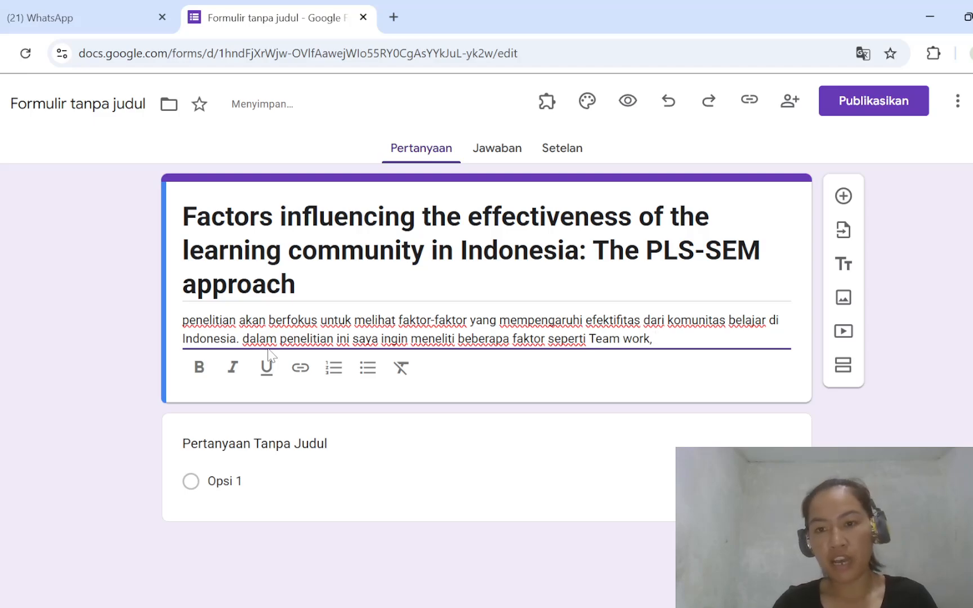
type(" Leadersh")
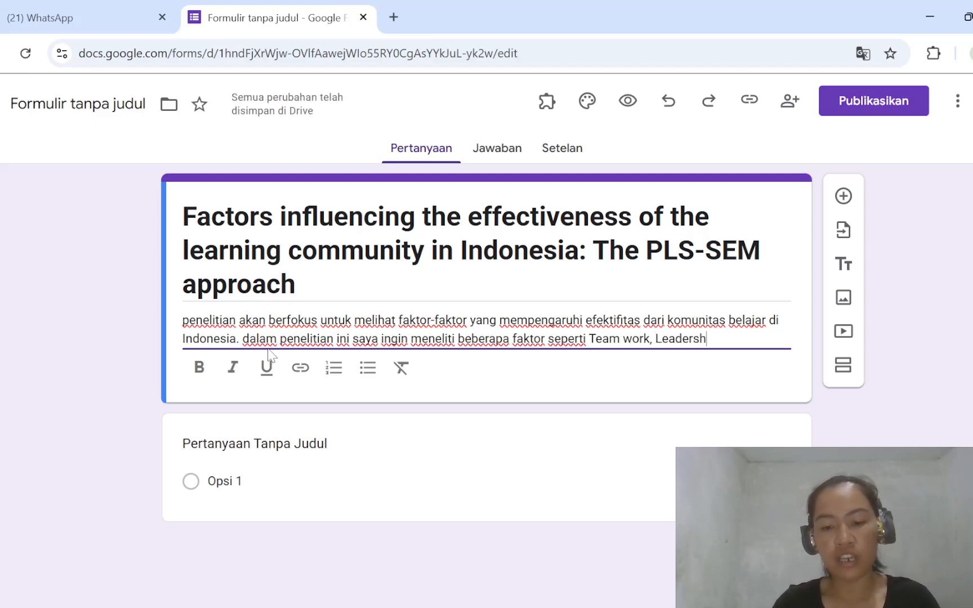
type("ip")
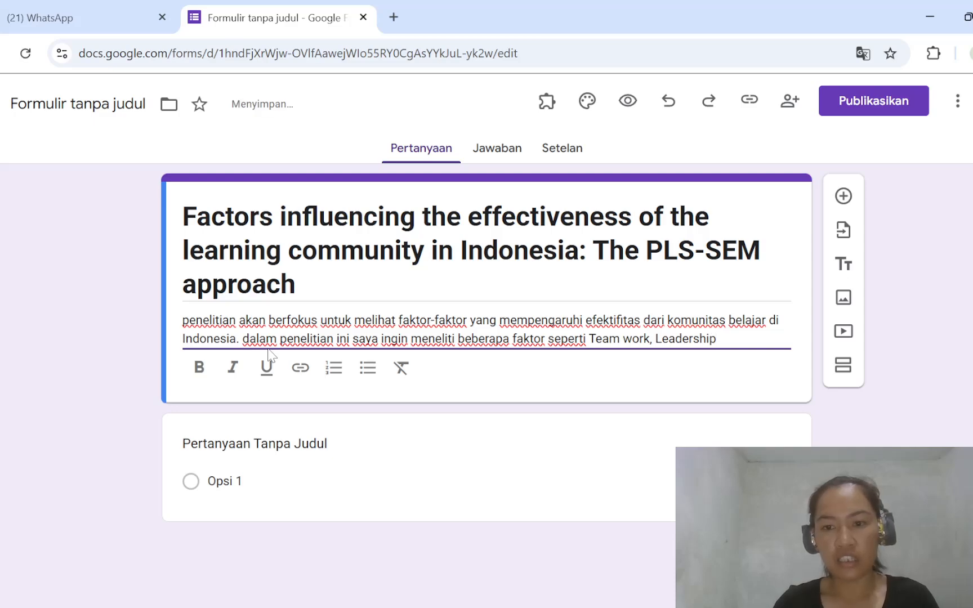
type(" bla bla")
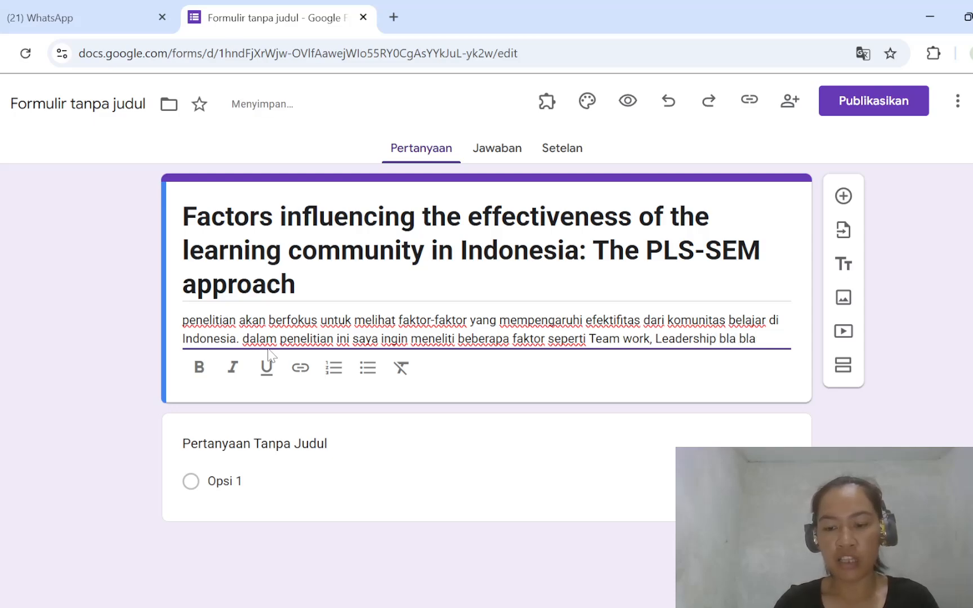
type("....")
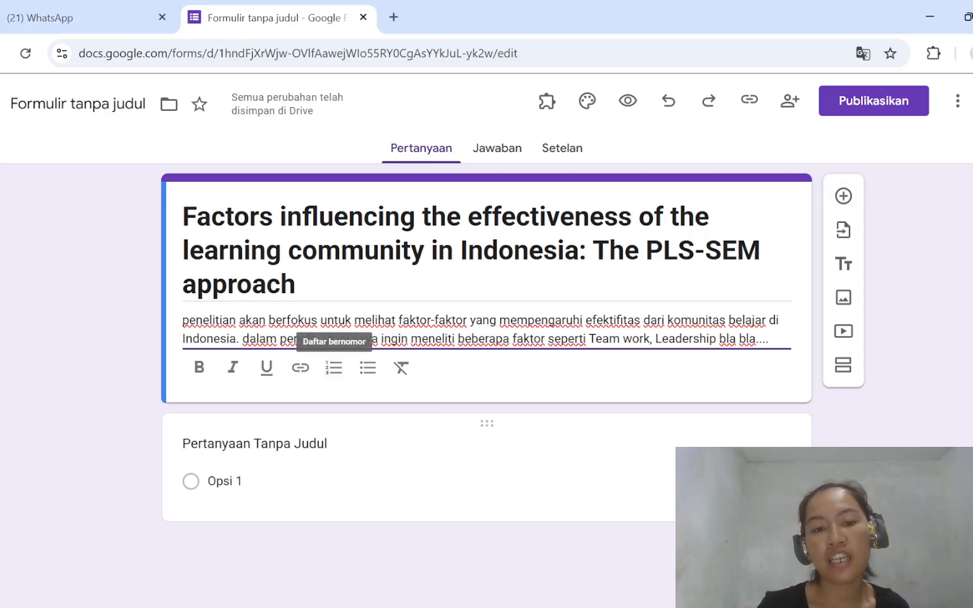
- End the form description with "...." and title the first question "Mengajar di Jenjang"
left_click(308, 445)
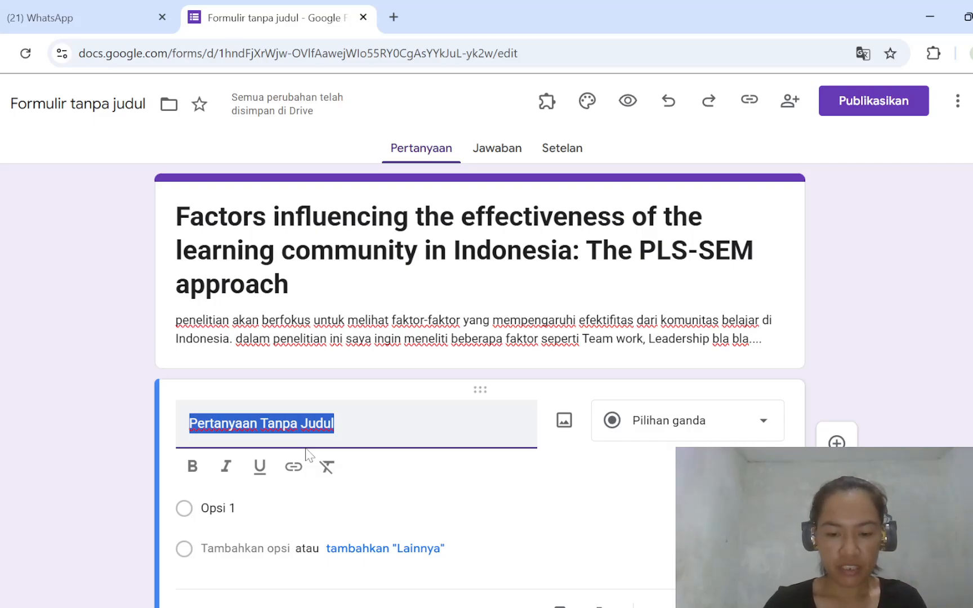
type("Mengaja")
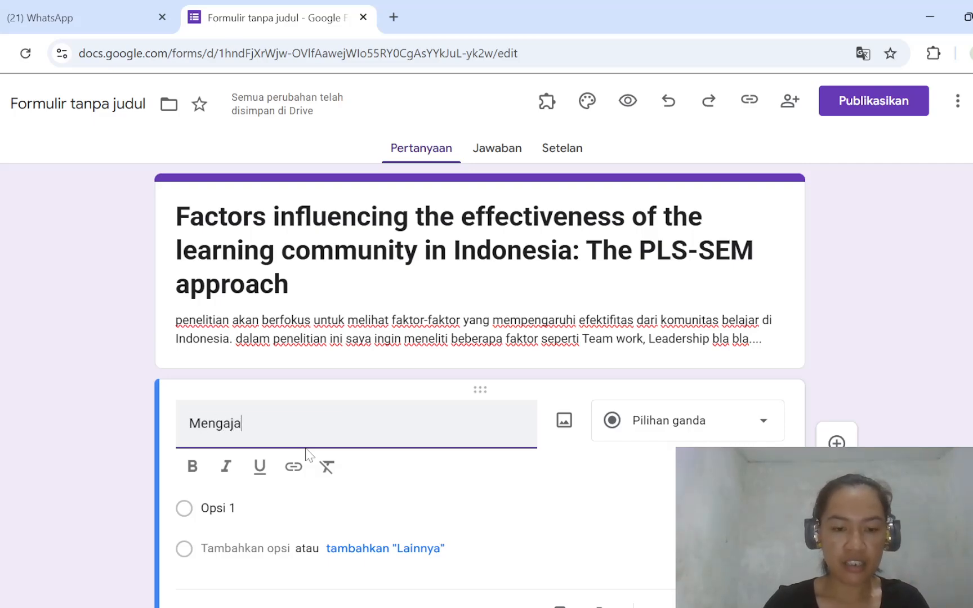
type("r di Je")
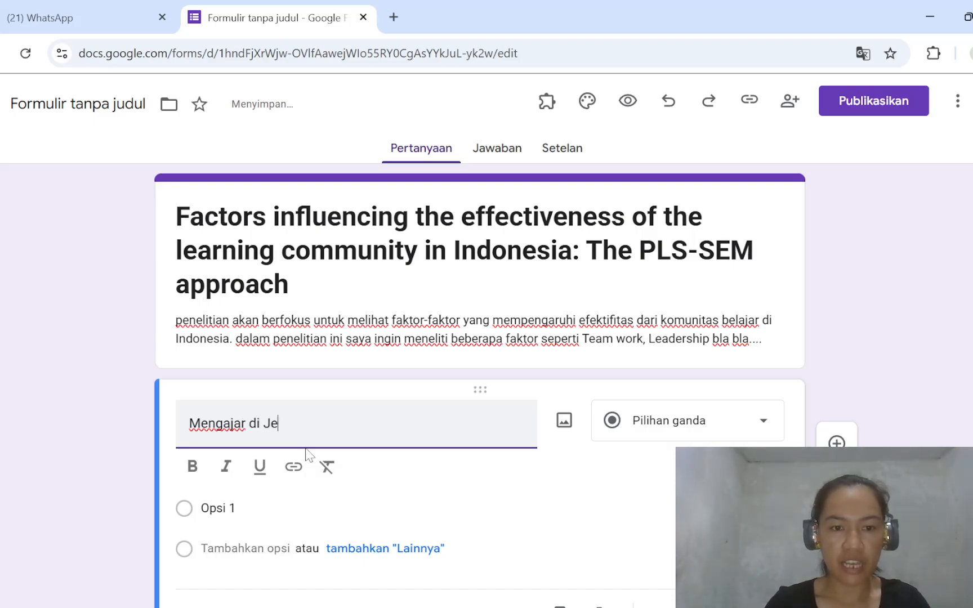
type("njang")
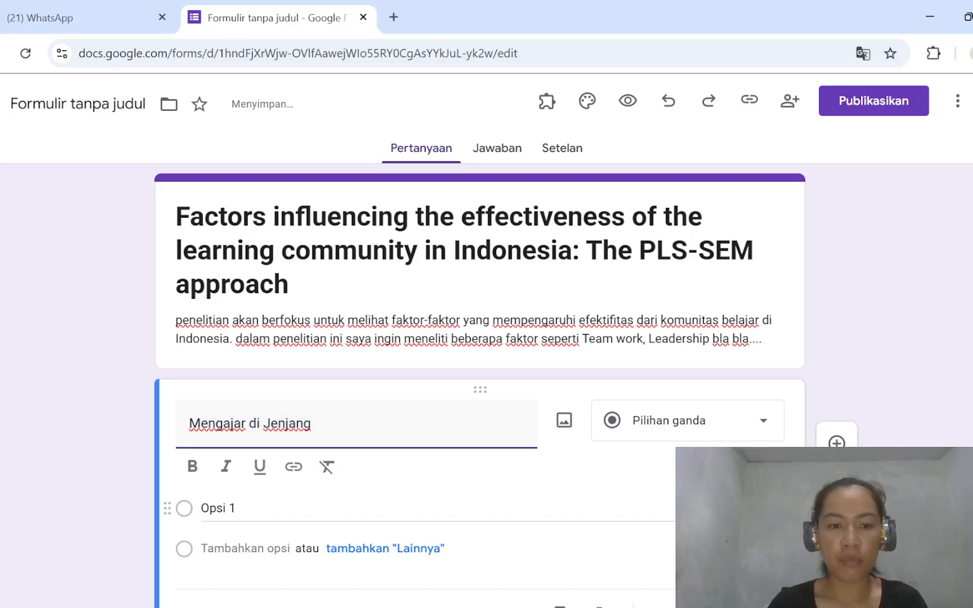
- Keep the question as multiple choice and enter its first three options: "TK", "SD" and "SMP"
left_click(770, 439)
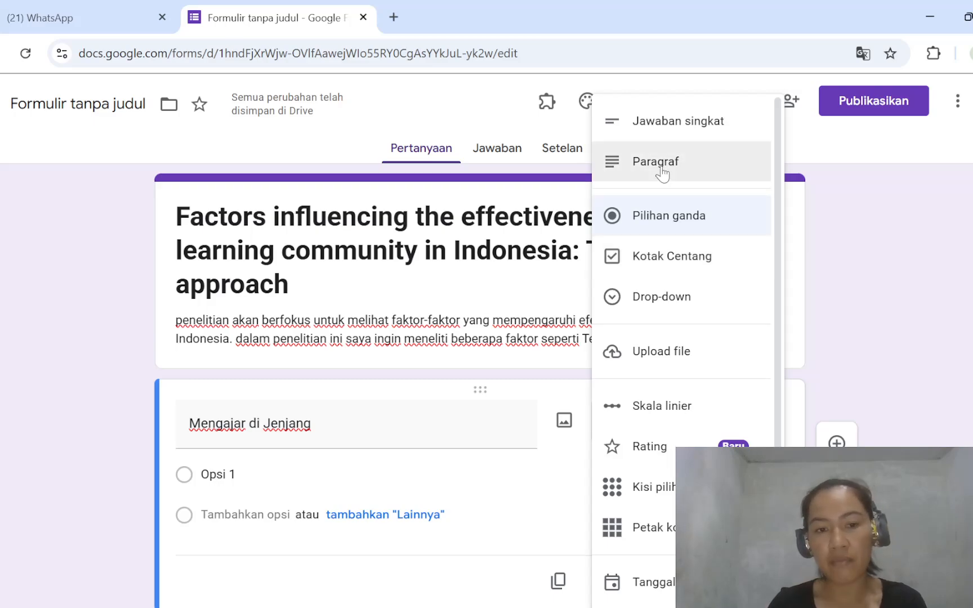
left_click(285, 470)
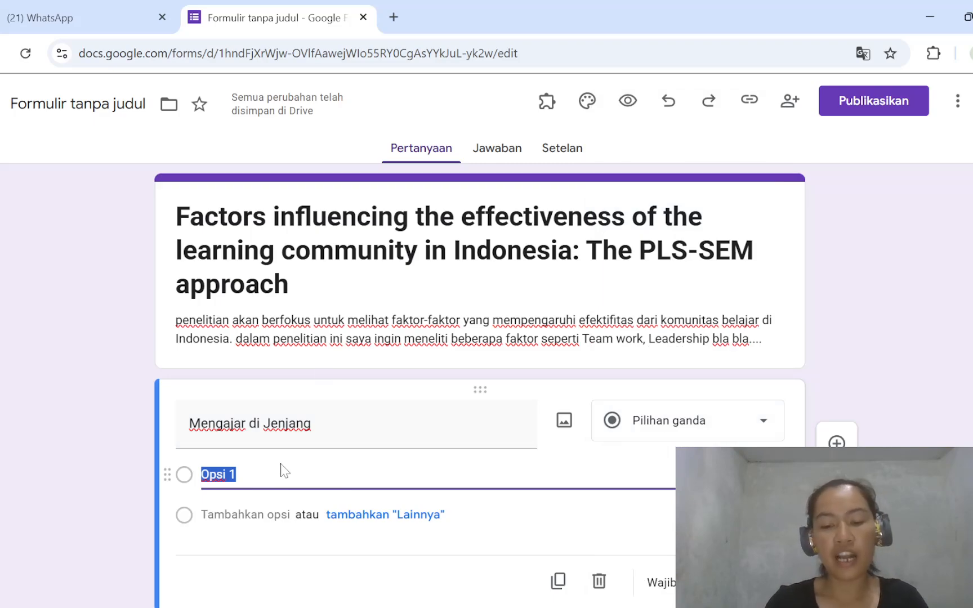
type("TK")
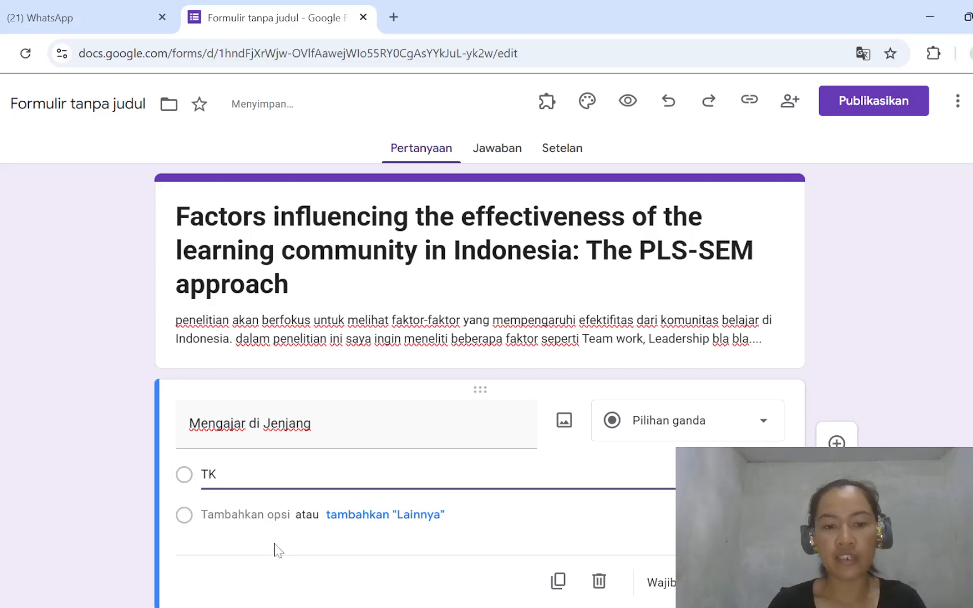
key("Return")
type("SD")
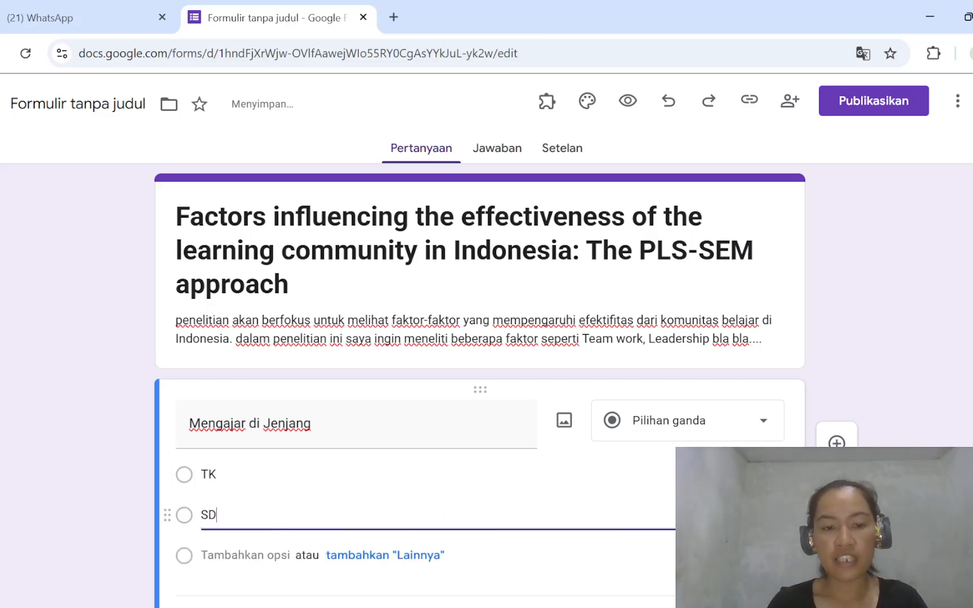
key("Return")
type("S")
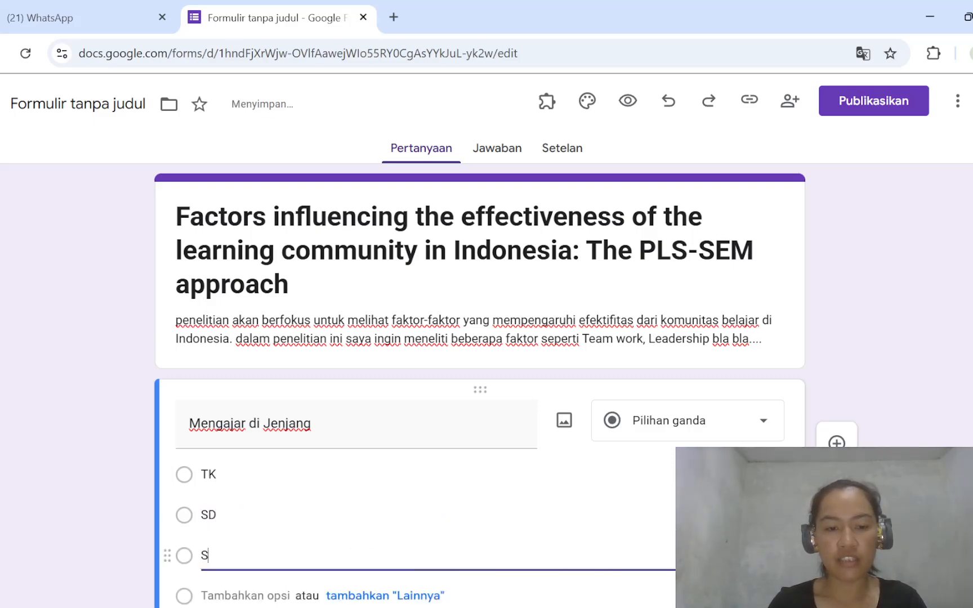
type("MP")
- Add "SMA" and "SMk" as the fourth and fifth options of the "Mengajar di Jenjang" question
left_click(265, 595)
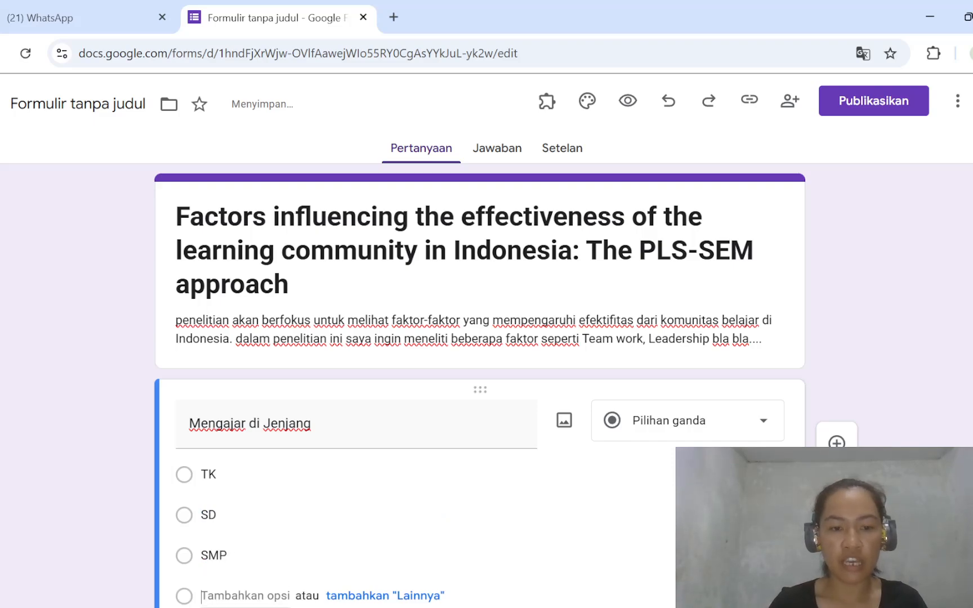
type("SMA")
scroll(276, 595, "down", 3)
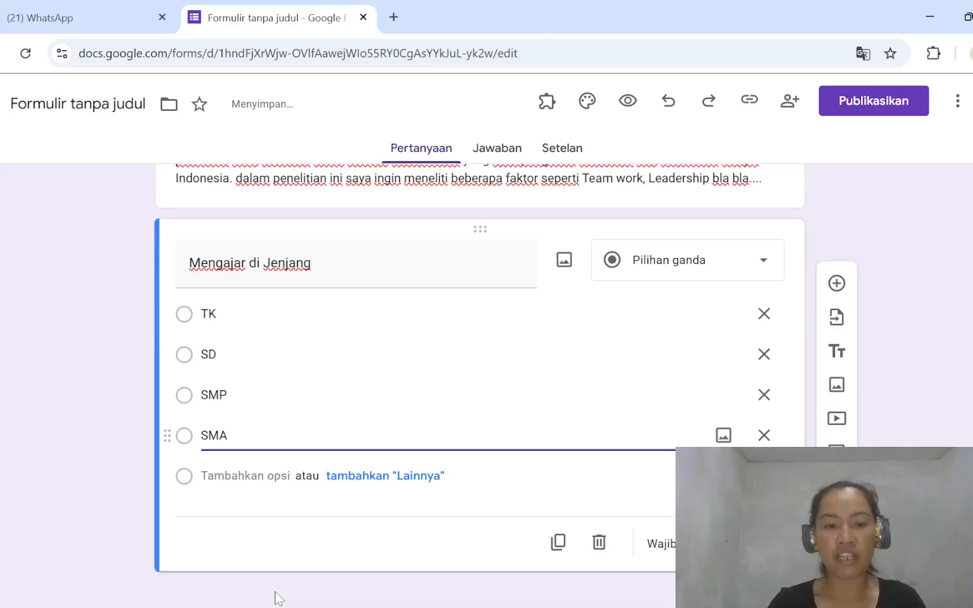
left_click(250, 477)
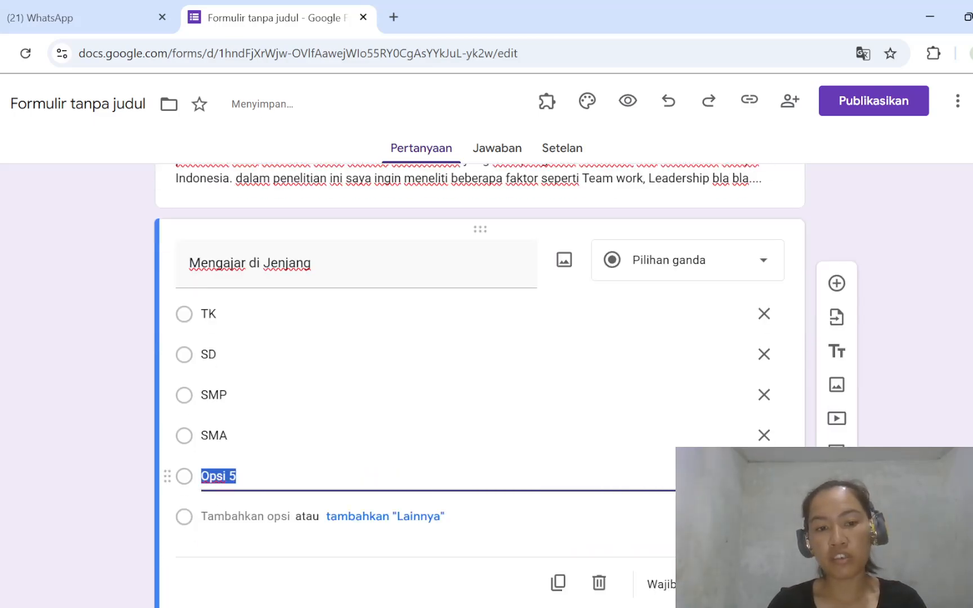
type("SMk")
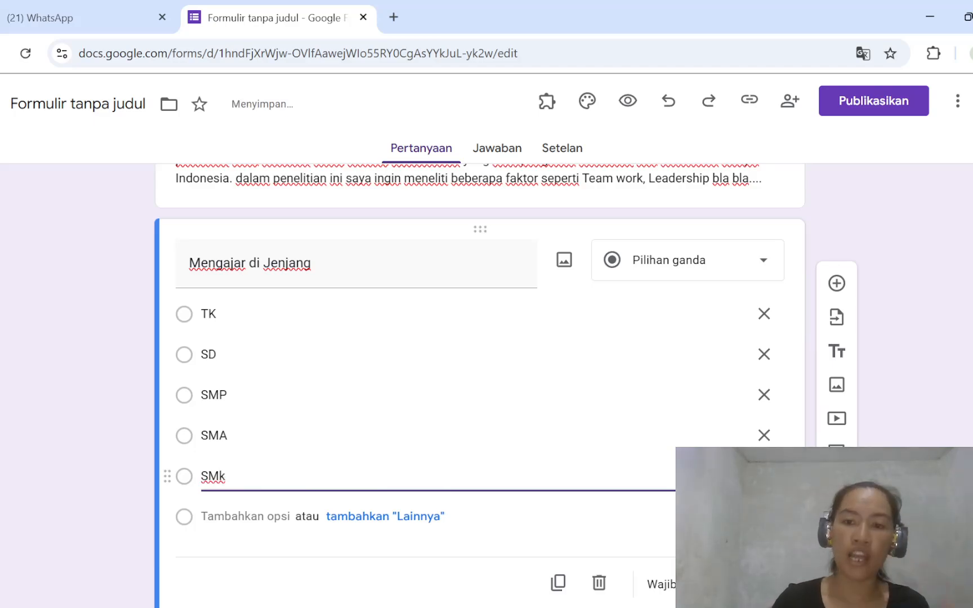
scroll(422, 366, "down", 1)
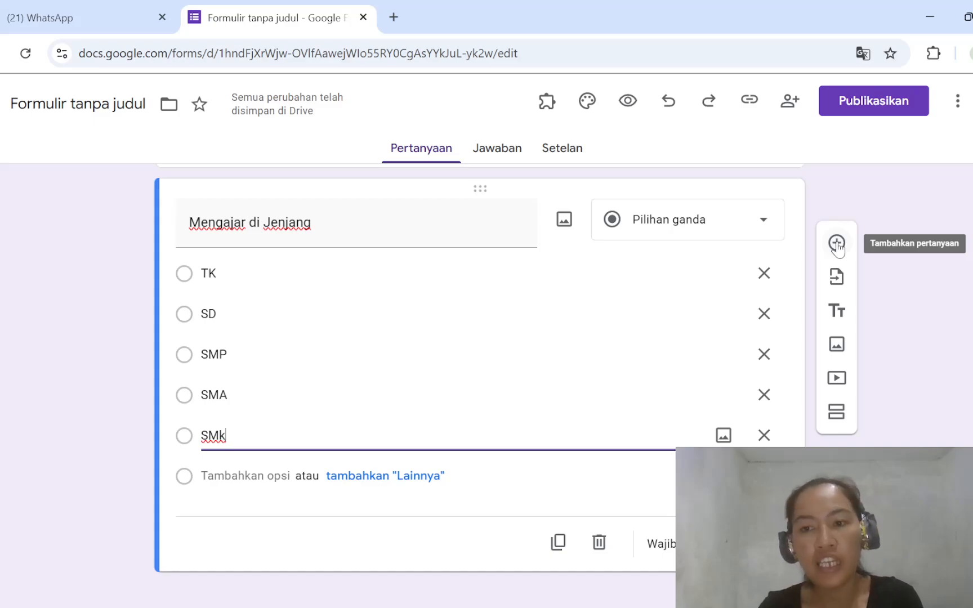
left_click(837, 346)
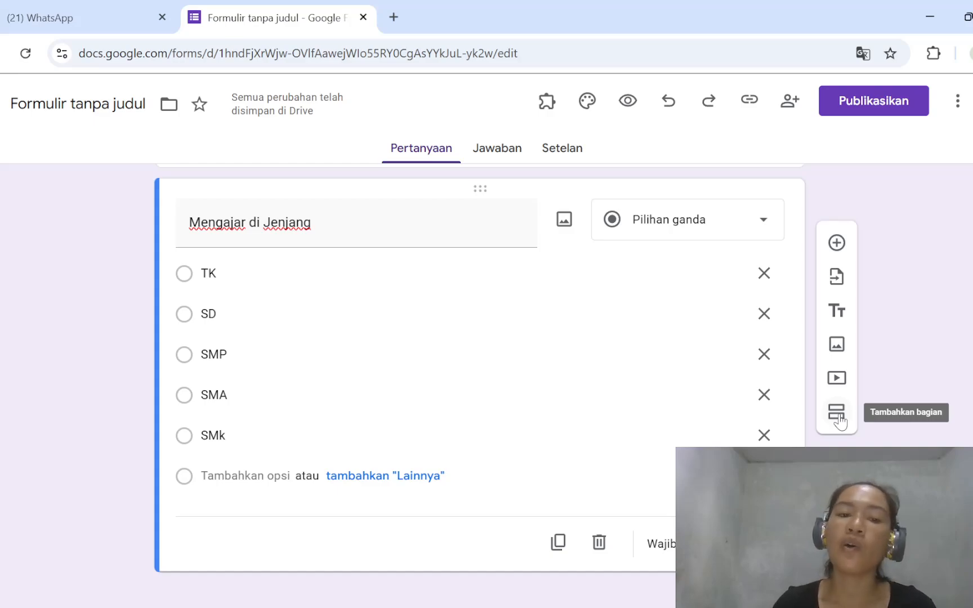
- Add a second question titled "Pengalaman Mengajar" with the multiple-choice type (Pilihan ganda)
left_click(838, 244)
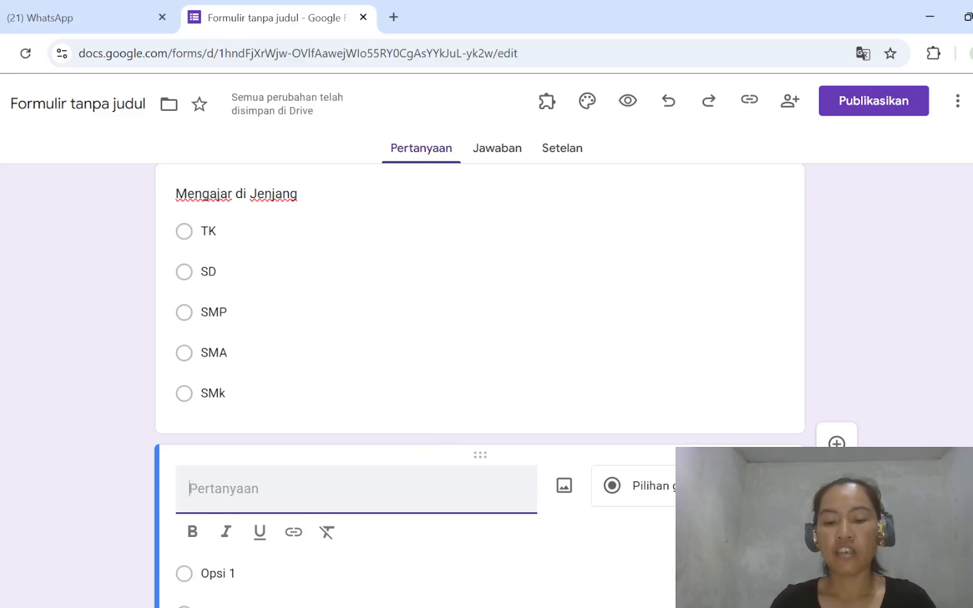
type("Penga")
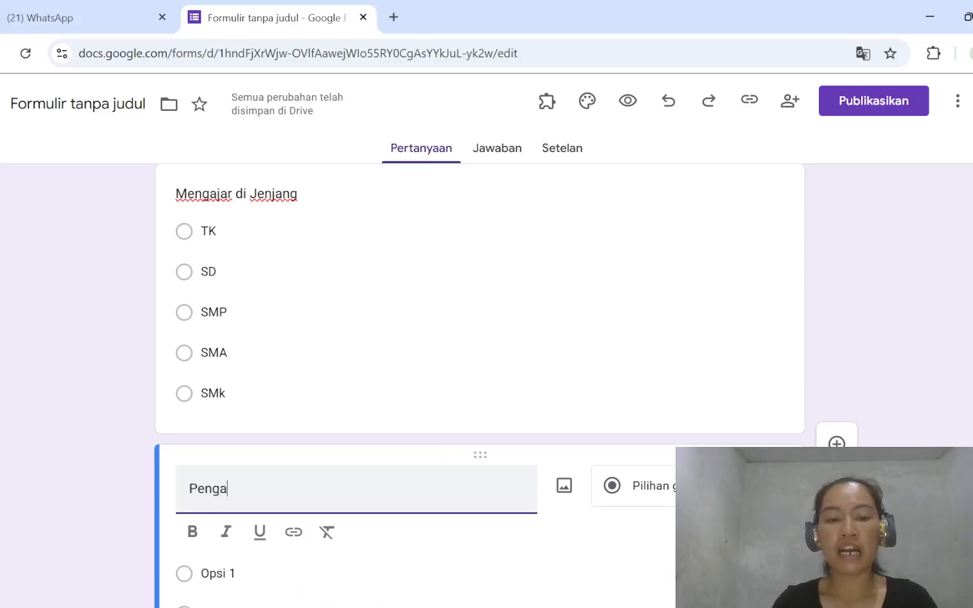
type("laman Me")
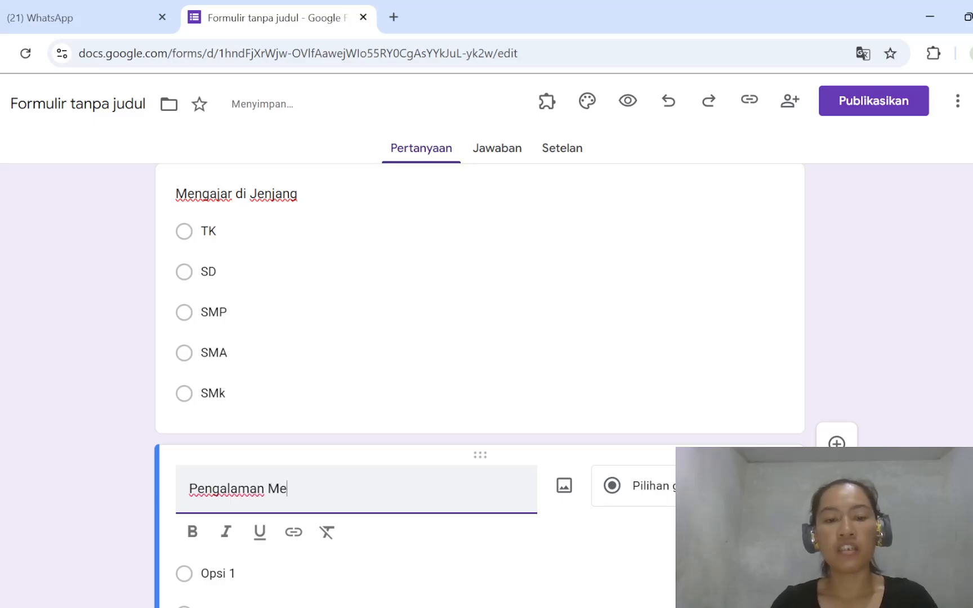
type("ngajar")
scroll(484, 338, "down", 2)
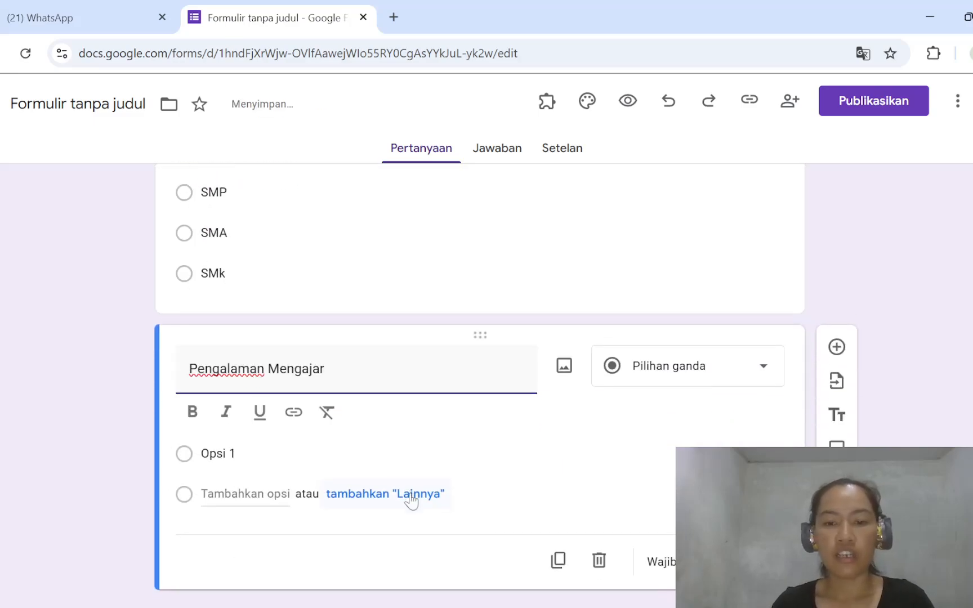
left_click(758, 369)
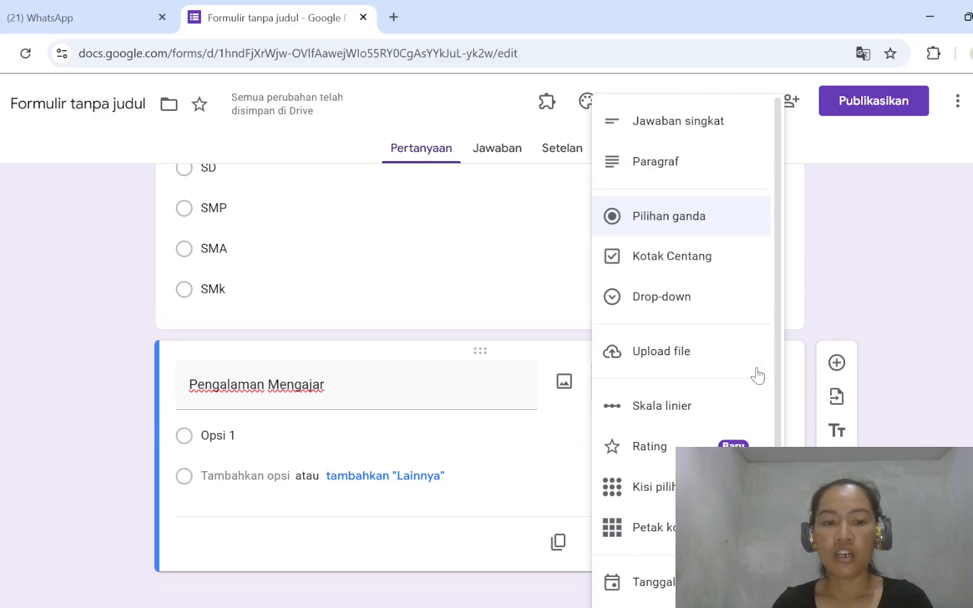
left_click(707, 219)
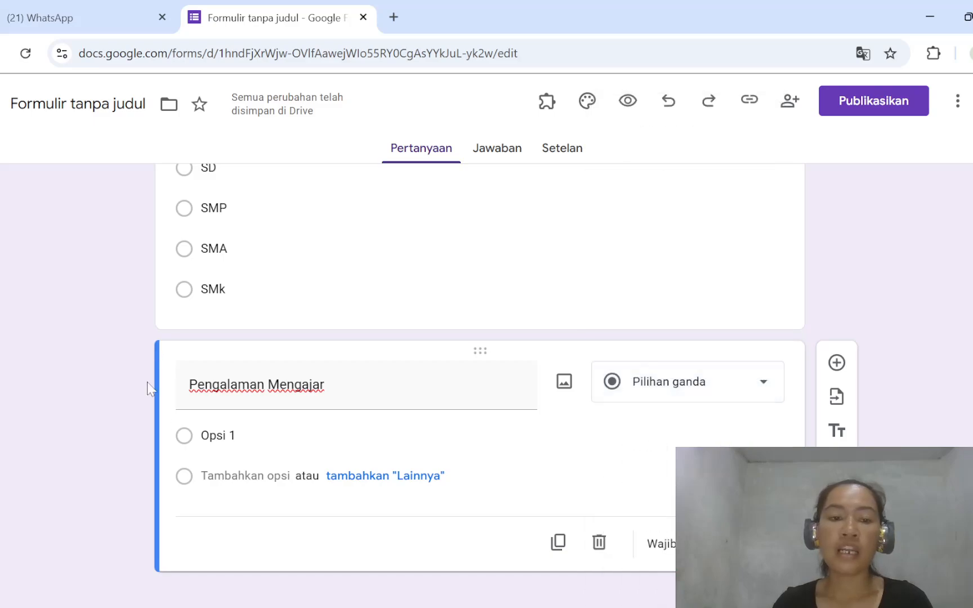
- Replace the placeholder first option of "Pengalaman Mengajar" with "<1 Tahun"
left_click(222, 435)
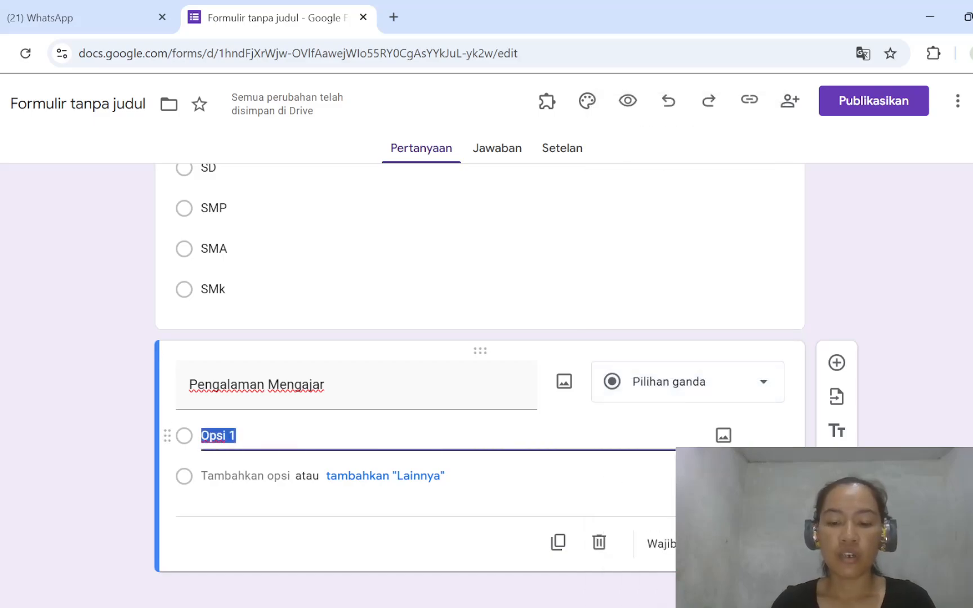
type("<1 T")
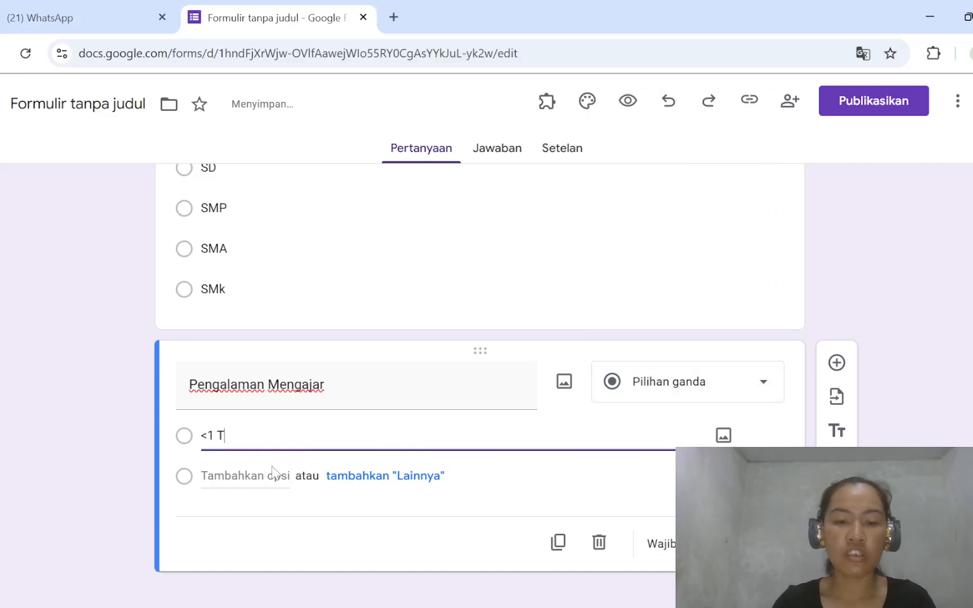
type("ahu")
key("BackSpace")
type("un")
- Add "1-5 Tahun" and ">5 Tahun" as the second and third options of "Pengalaman Mengajar"
key("Return")
type("2")
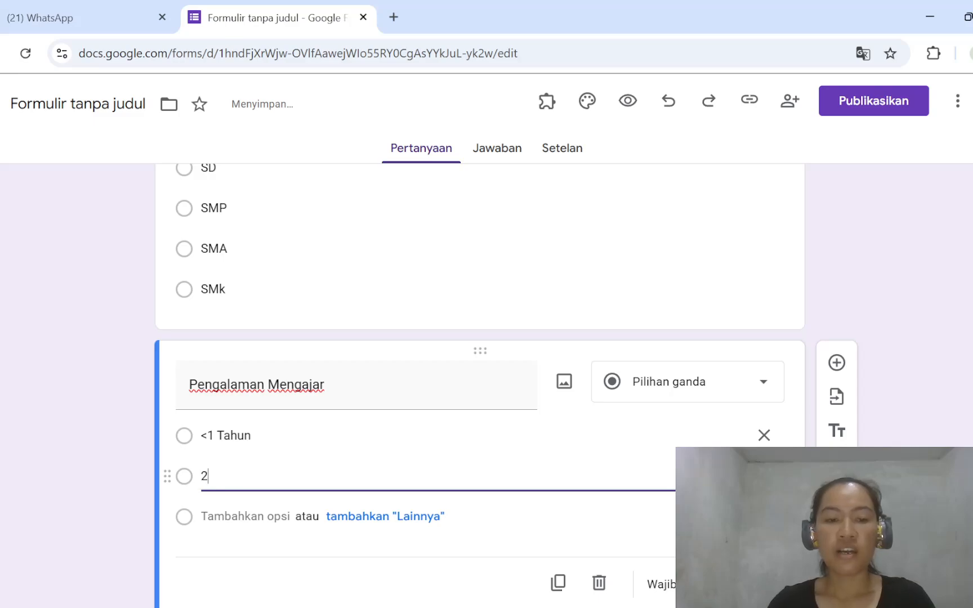
key("BackSpace")
type("1-5")
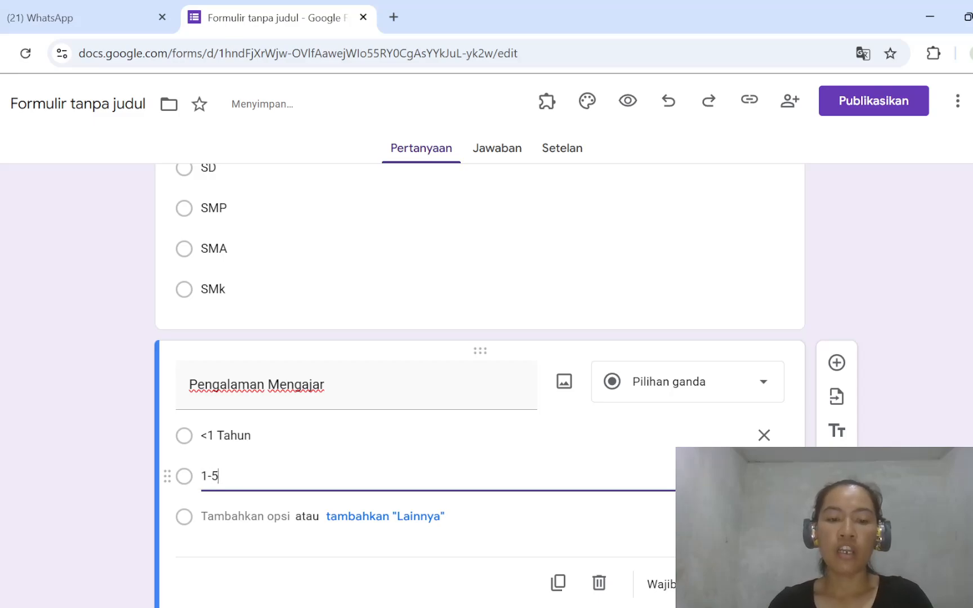
type(" Tah")
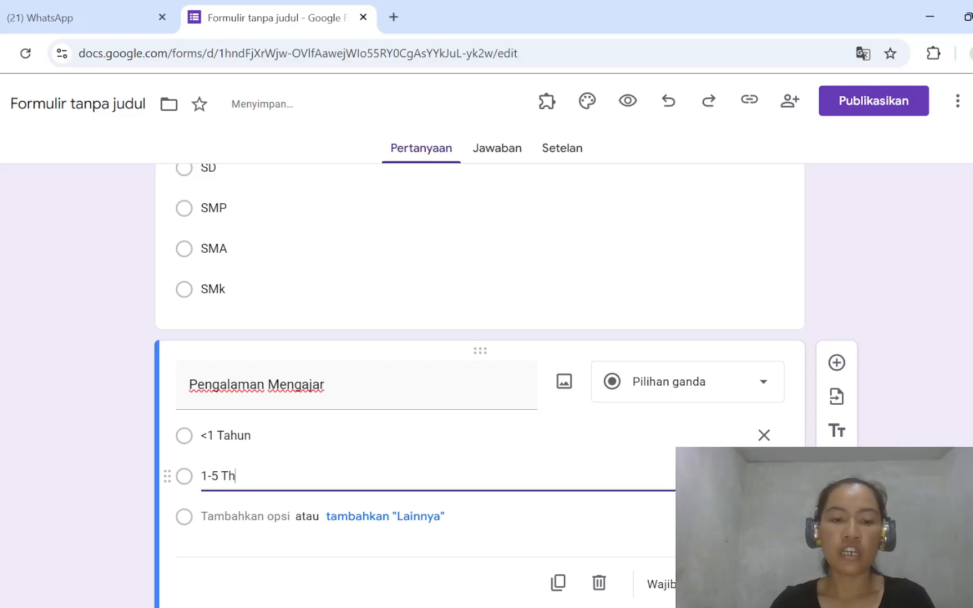
key("BackSpace")
type("hun")
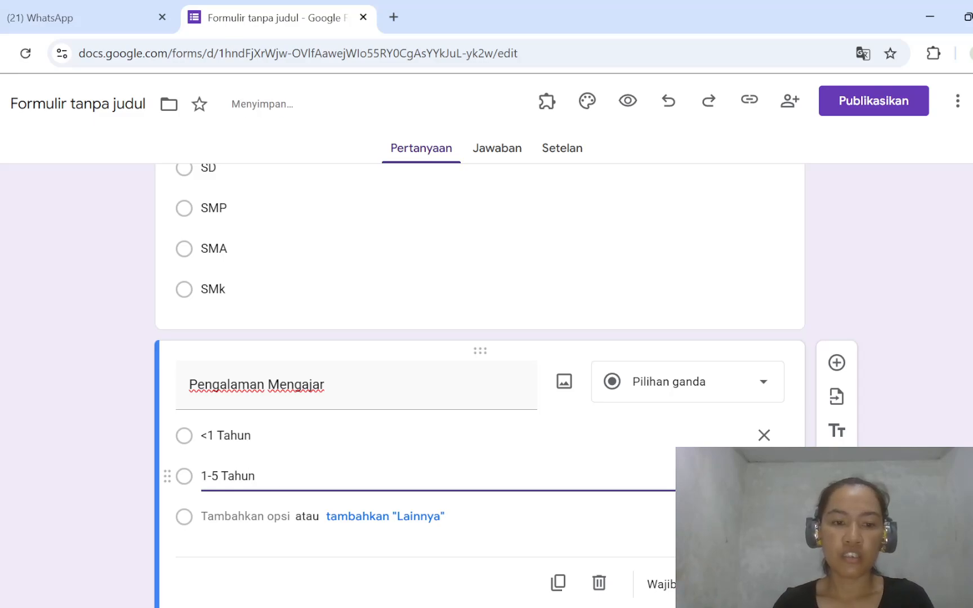
key("Return")
type(">")
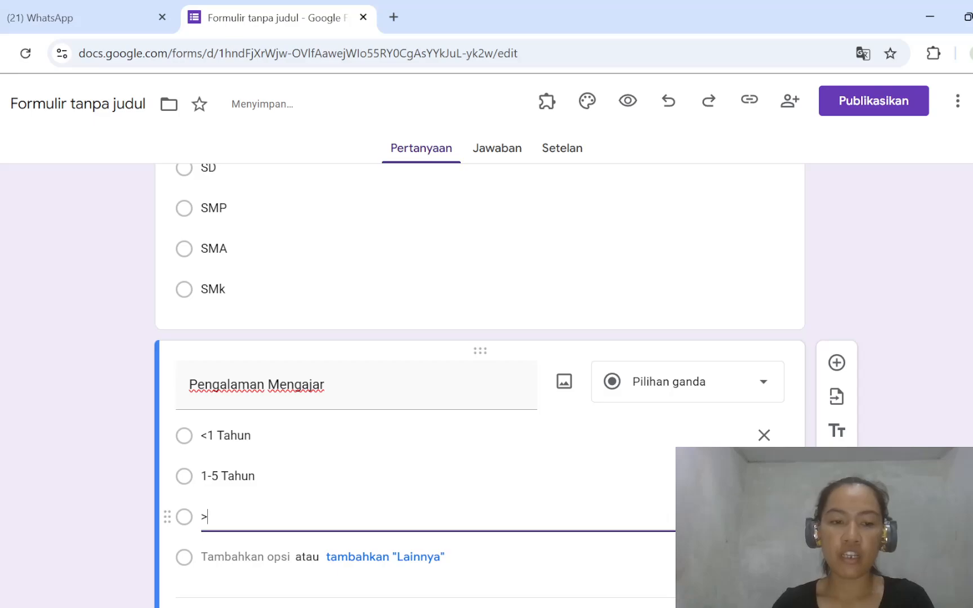
type("5 Tahun")
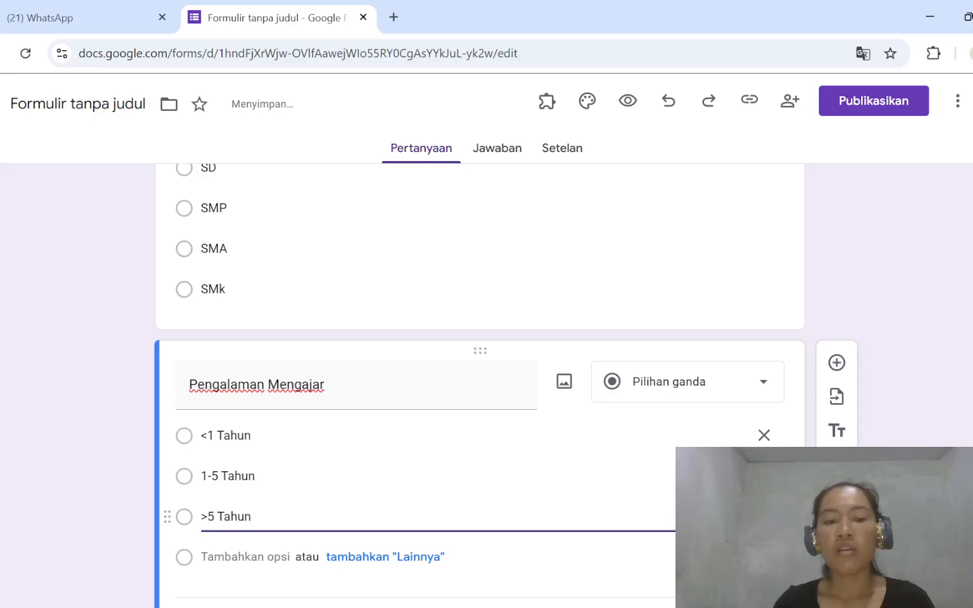
scroll(254, 528, "down", 1)
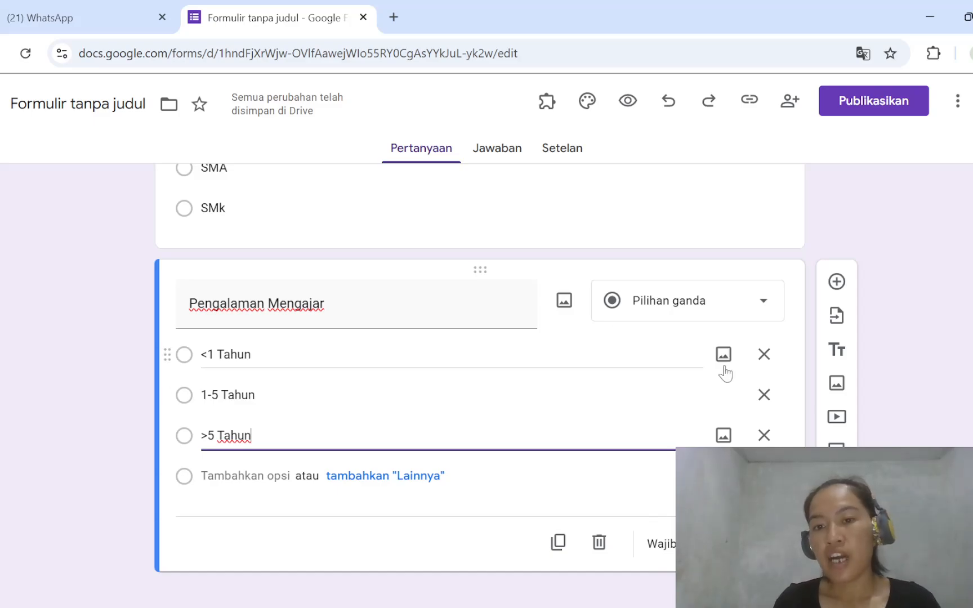
- Make the "Pengalaman Mengajar" question required
scroll(763, 388, "up", 5)
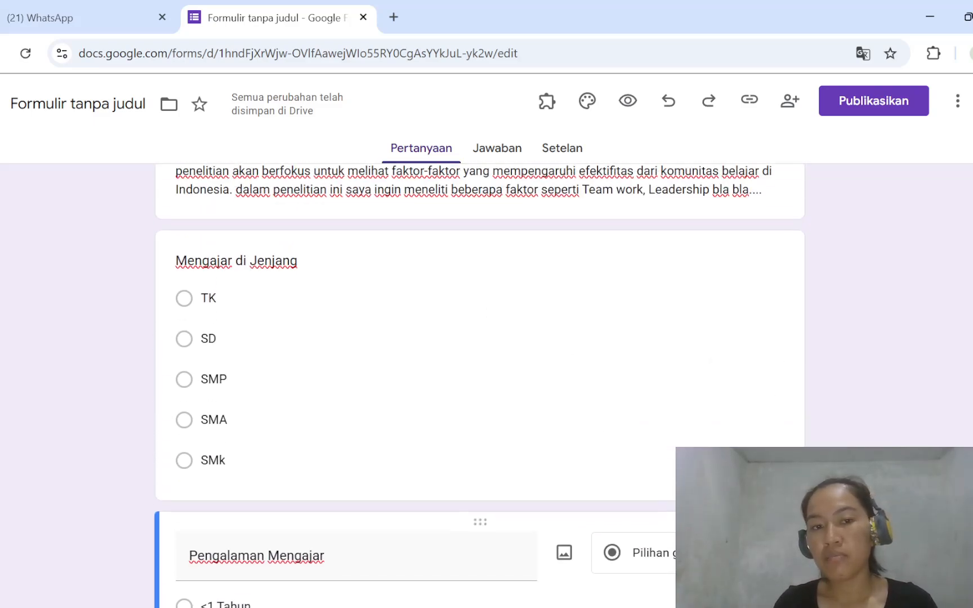
scroll(668, 590, "down", 5)
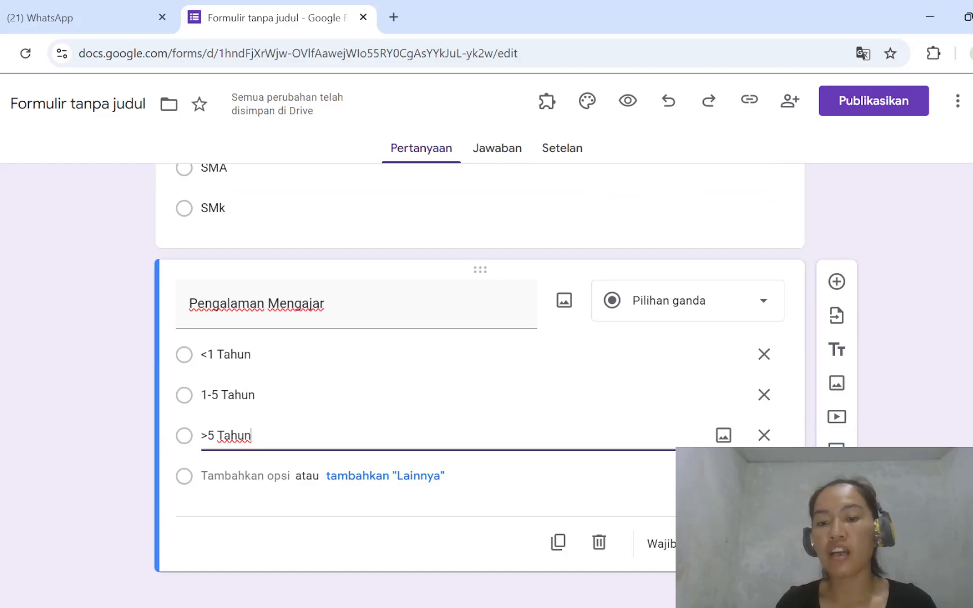
left_click(706, 544)
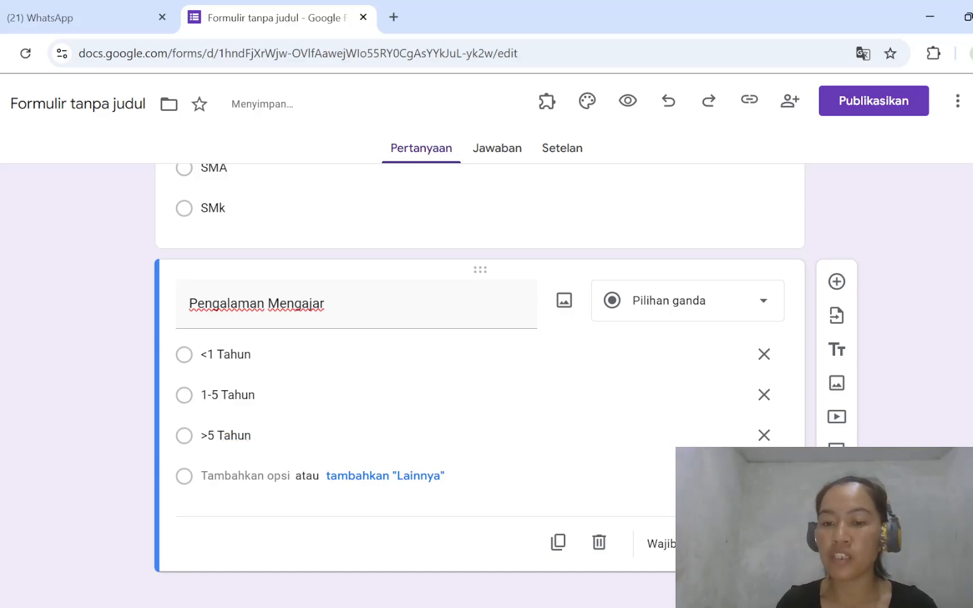
scroll(646, 408, "up", 3)
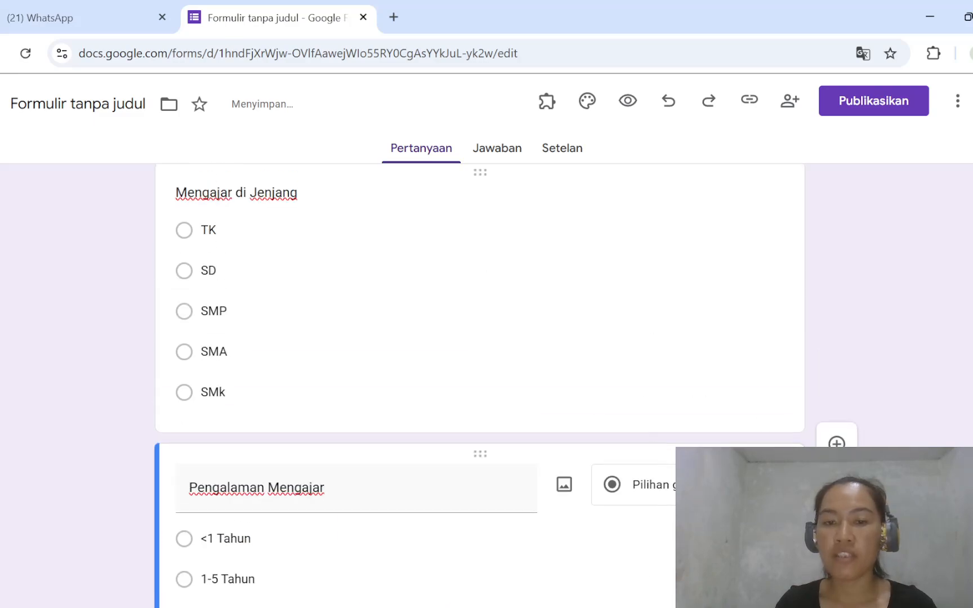
- Make the "Mengajar di Jenjang" question required
left_click(646, 407)
left_click(728, 527)
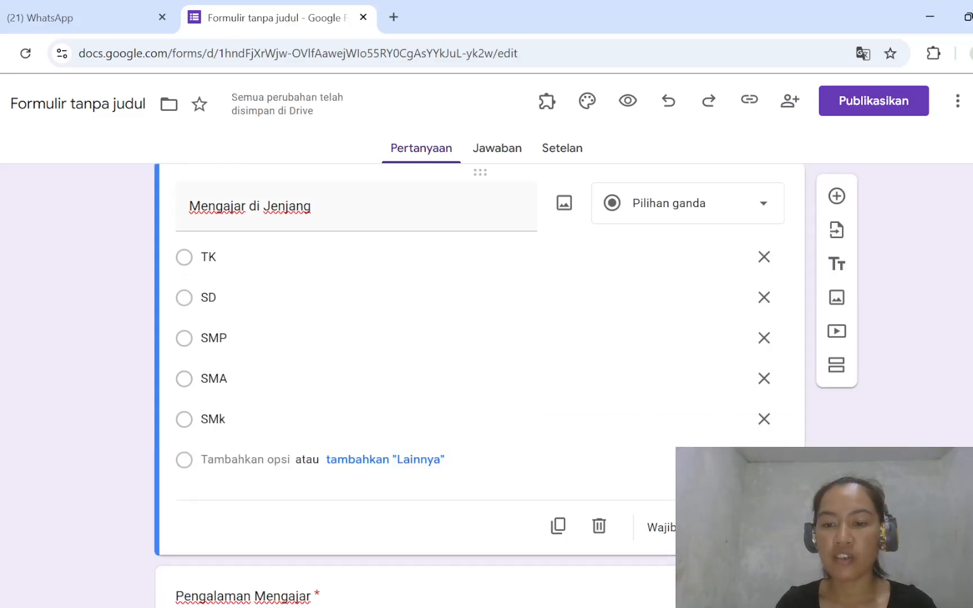
scroll(728, 528, "down", 3)
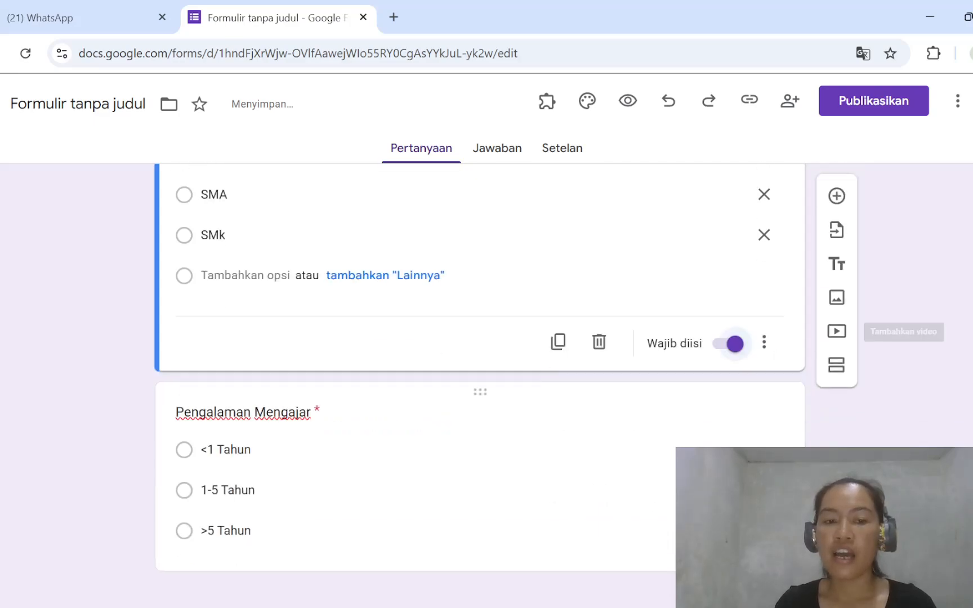
- Add a new section after the "Pengalaman Mengajar" question and title it "Efektivitas Komunitas Belajar (Y)"
left_click(645, 530)
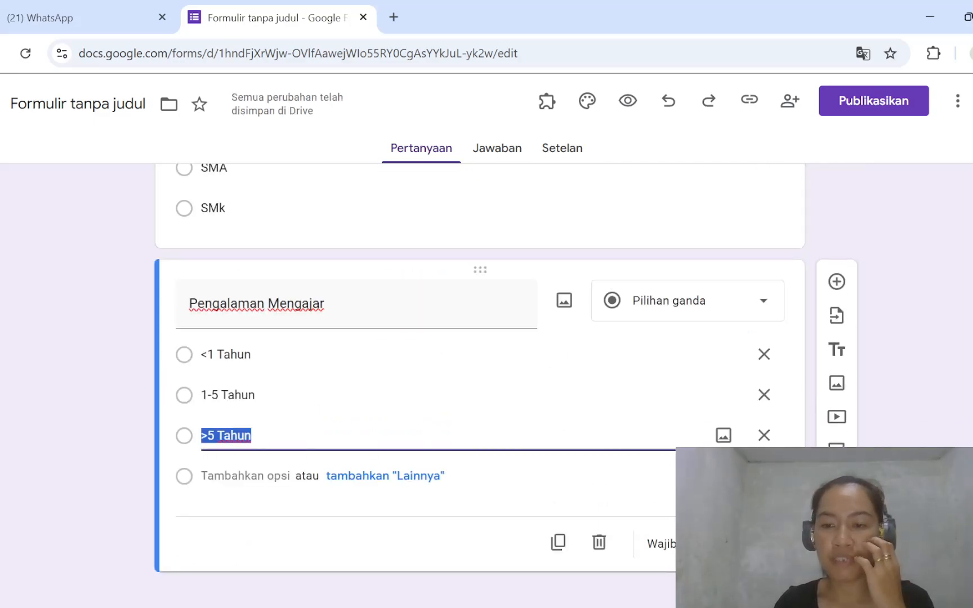
left_click(835, 451)
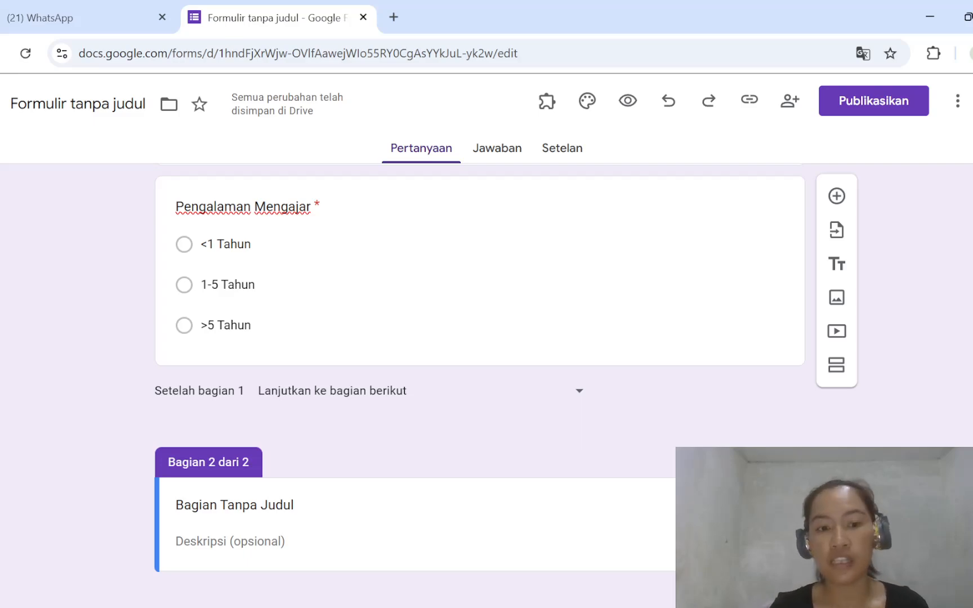
left_click(313, 495)
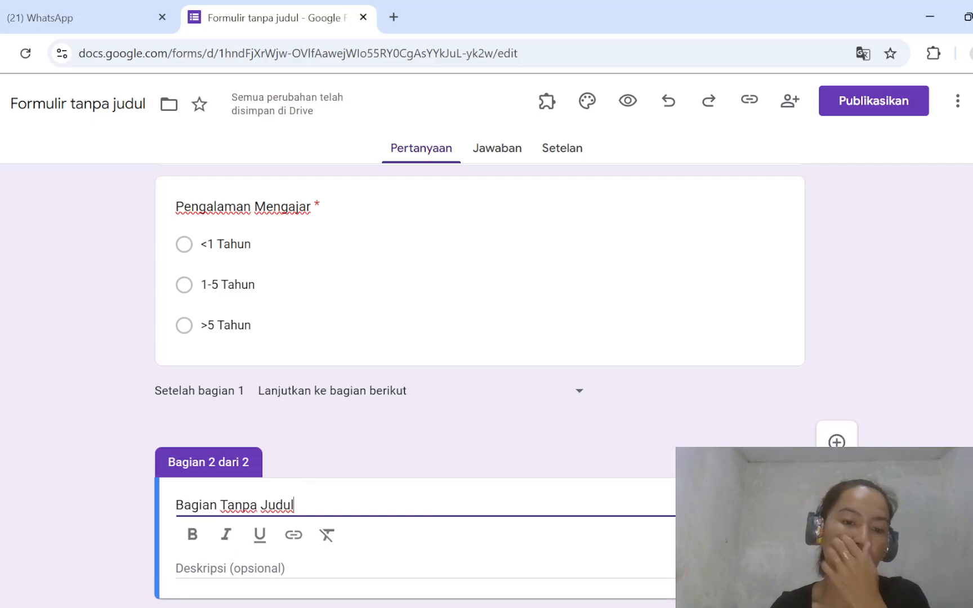
key("BackSpace")
key("BackSpace")
key("BackSpace")
key("BackSpace")
key("BackSpace")
key("BackSpace")
key("BackSpace")
key("BackSpace")
key("BackSpace")
key("BackSpace")
key("BackSpace")
key("BackSpace")
key("BackSpace")
key("BackSpace")
key("BackSpace")
key("BackSpace")
key("BackSpace")
key("BackSpace")
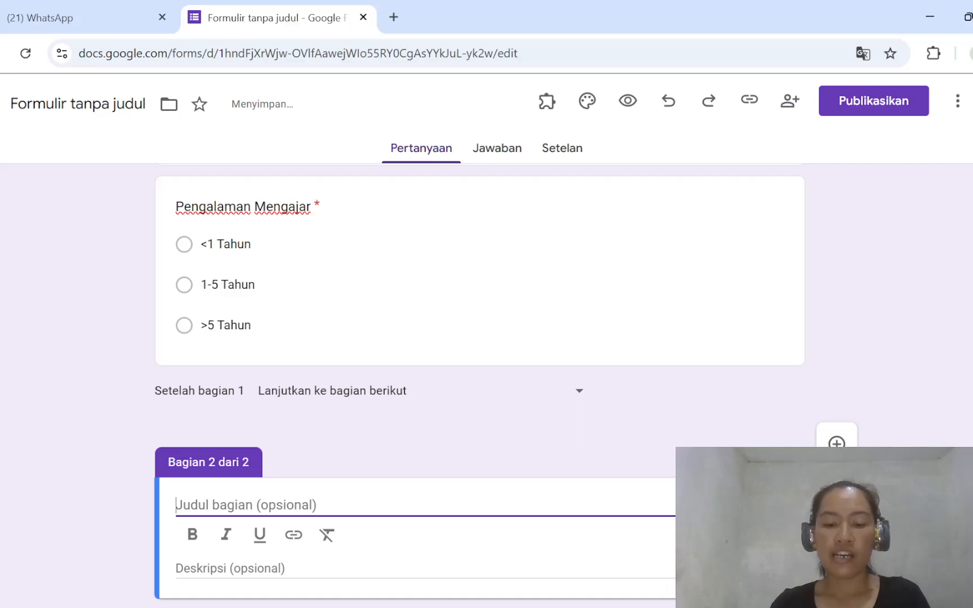
type("Efek")
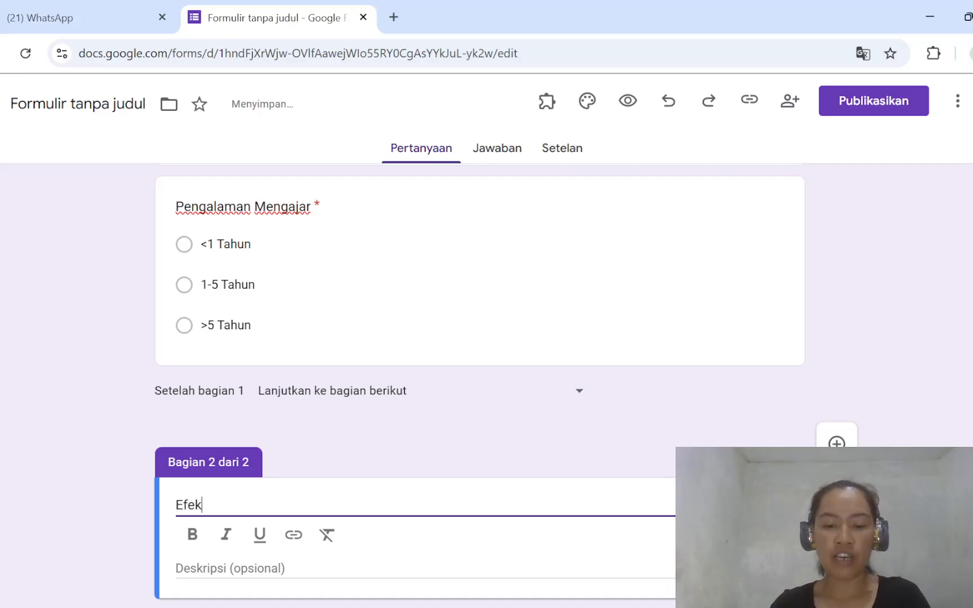
type("tivitas")
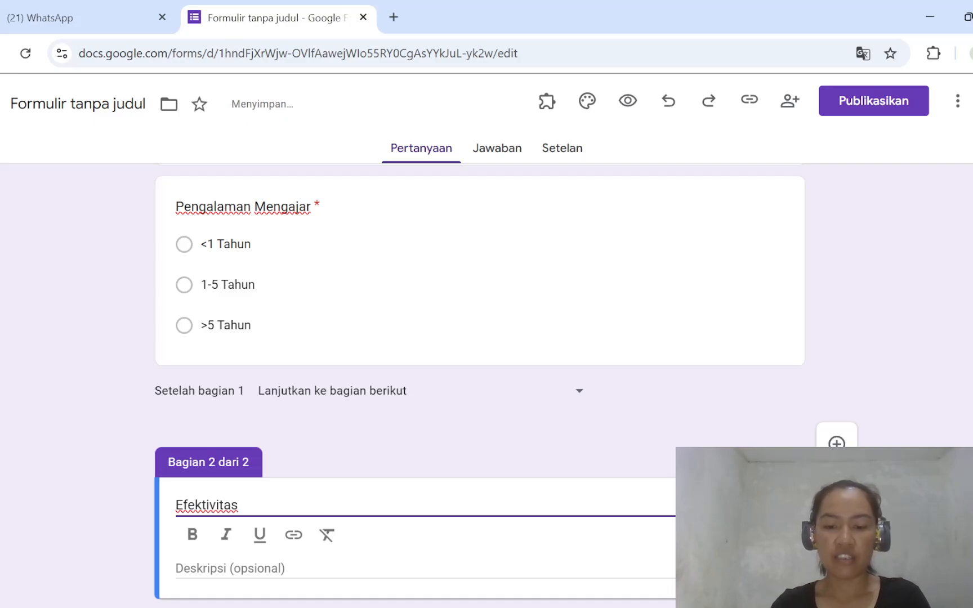
type(" KOmunitas")
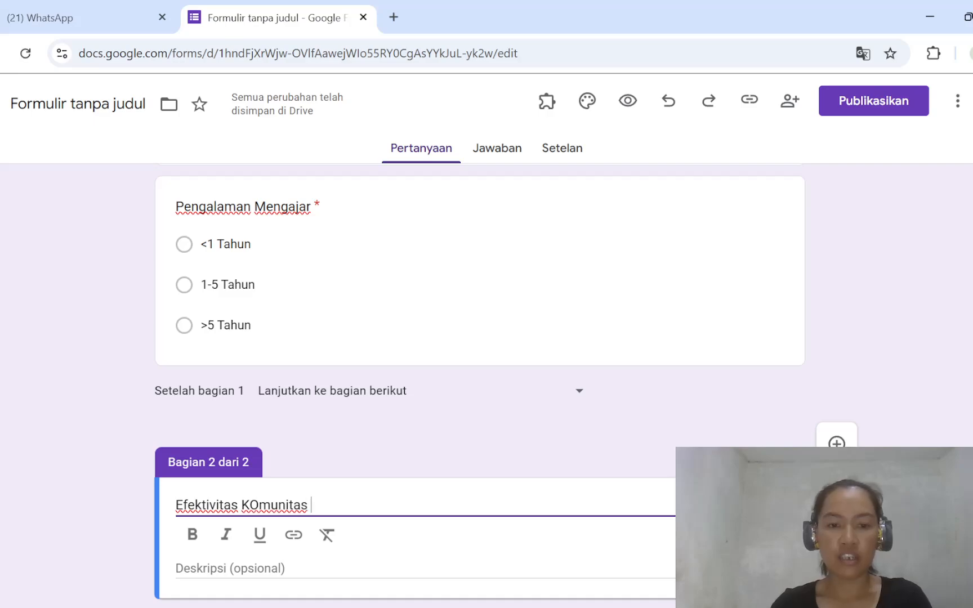
key("BackSpace")
key("BackSpace")
key("BackSpace")
key("BackSpace")
key("BackSpace")
key("BackSpace")
key("BackSpace")
key("BackSpace")
key("BackSpace")
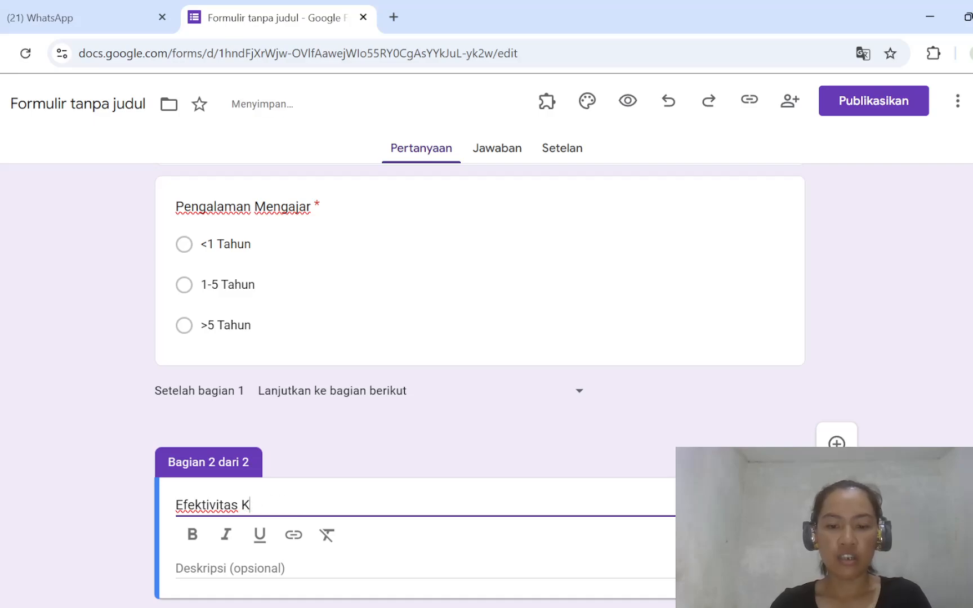
type("omunitas ")
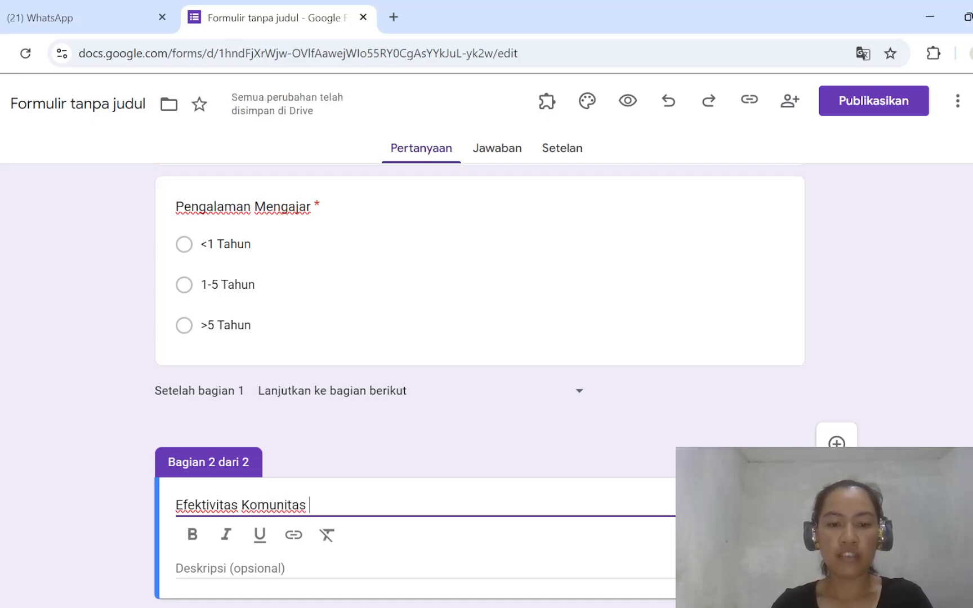
type("Belajar")
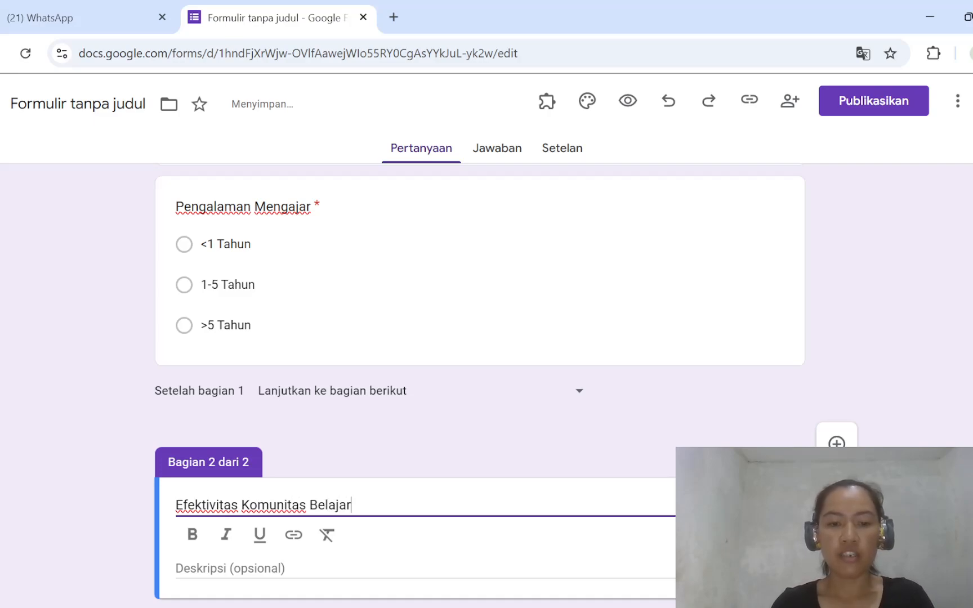
type(" (Y")
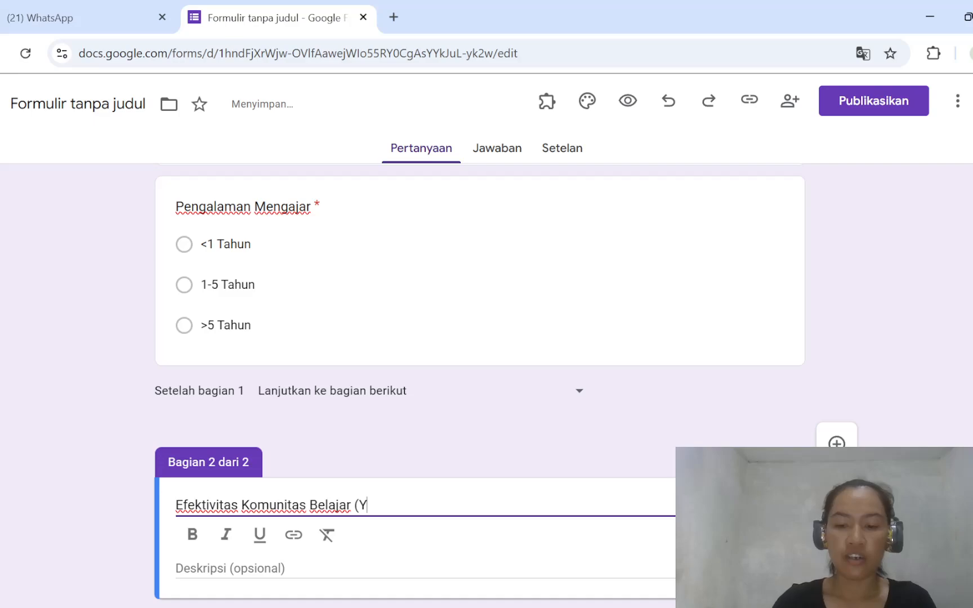
type(")")
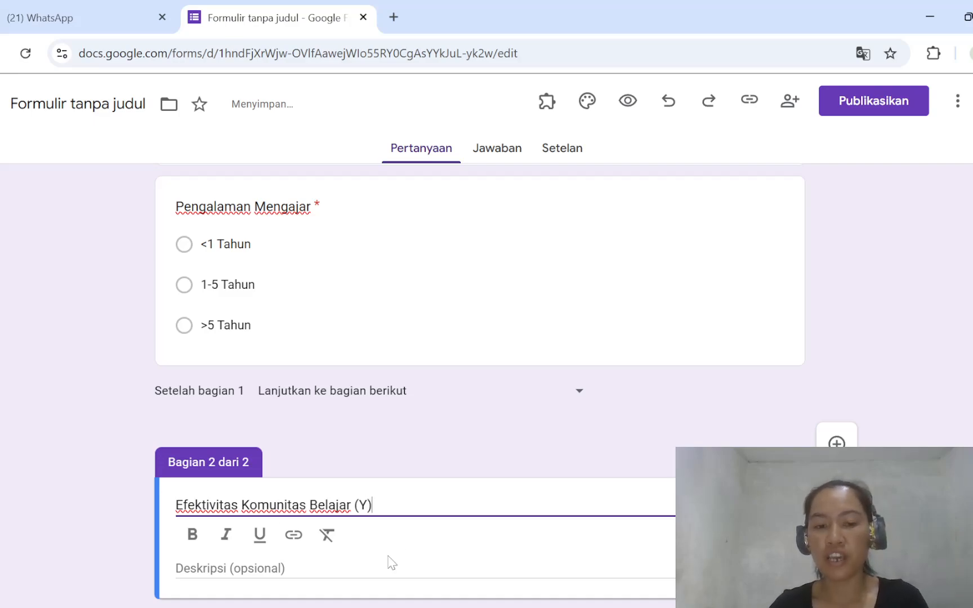
- Add a blank question to the "Efektivitas Komunitas Belajar (Y)" section
scroll(328, 532, "down", 1)
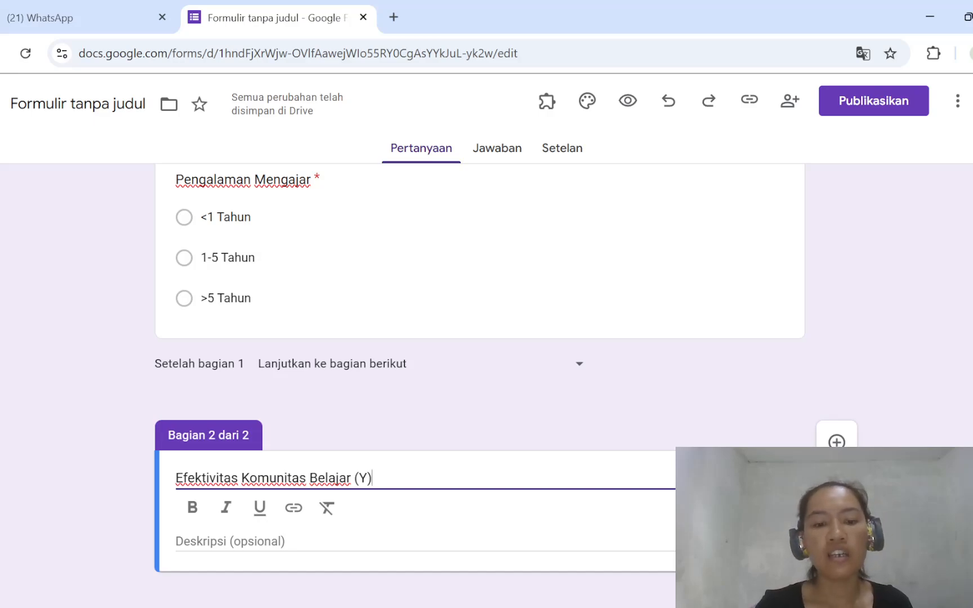
scroll(308, 541, "up", 2)
scroll(308, 541, "down", 2)
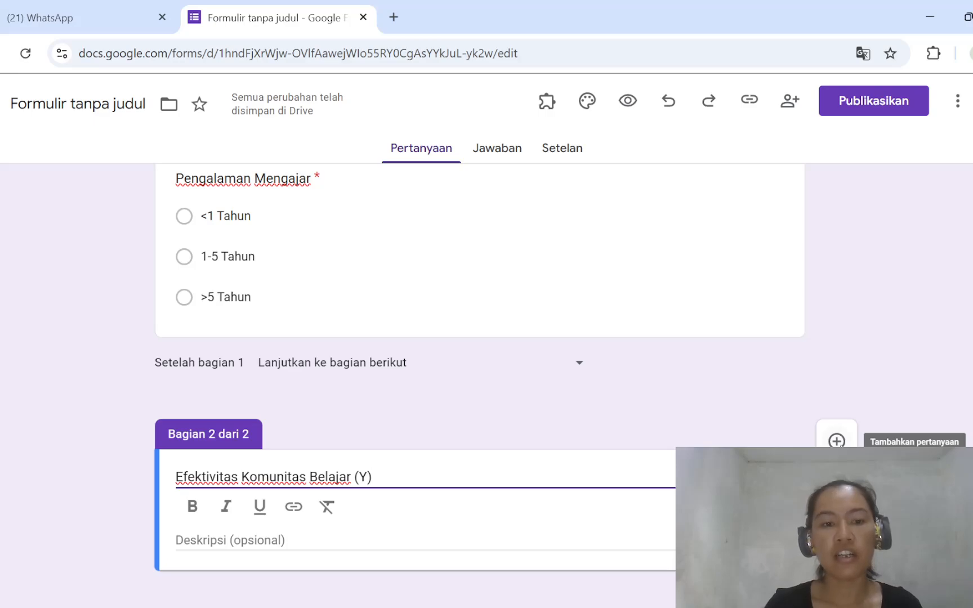
left_click(837, 441)
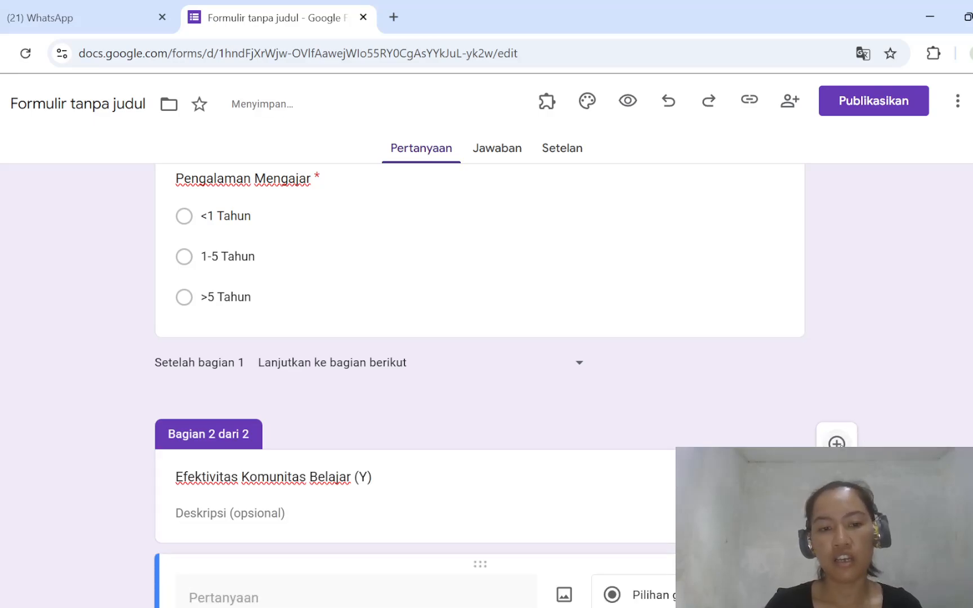
scroll(839, 444, "up", 1)
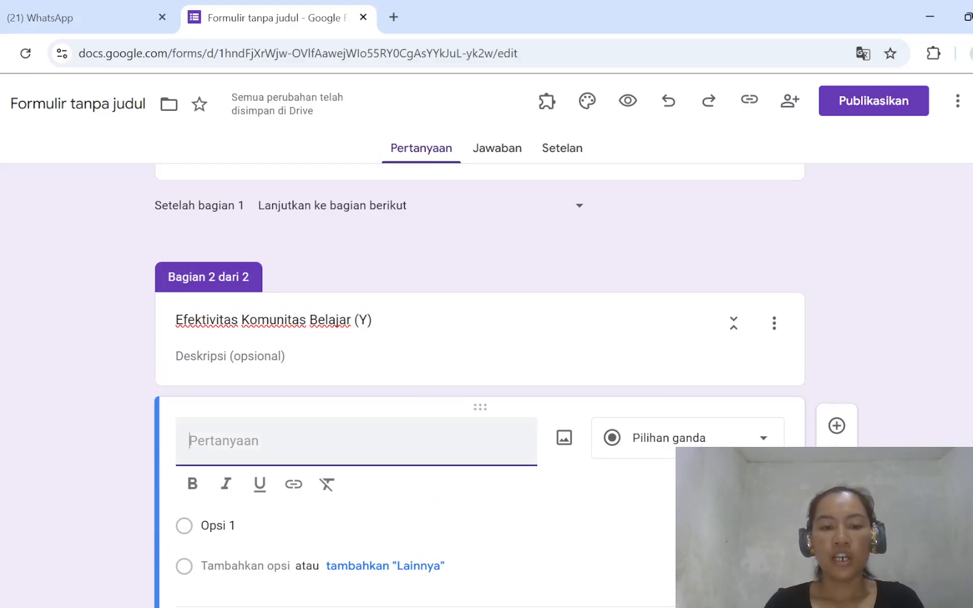
- Switch to the Word document "ARTICLE 80%" and copy the first Learning Community Effectiveness statement from the questionnaire items table
mouse_move(587, 607)
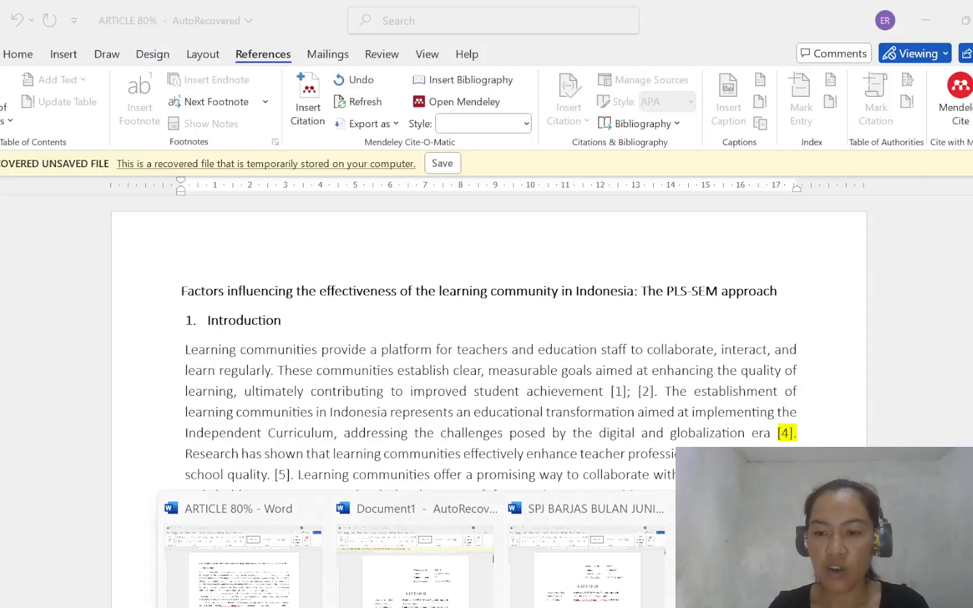
left_click(243, 592)
scroll(659, 573, "down", 12)
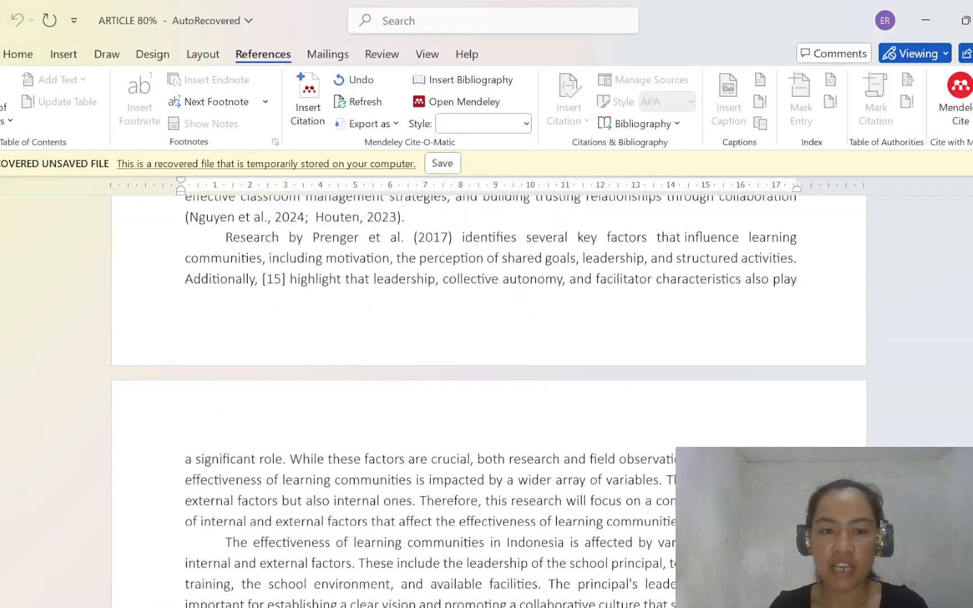
scroll(488, 394, "down", 20)
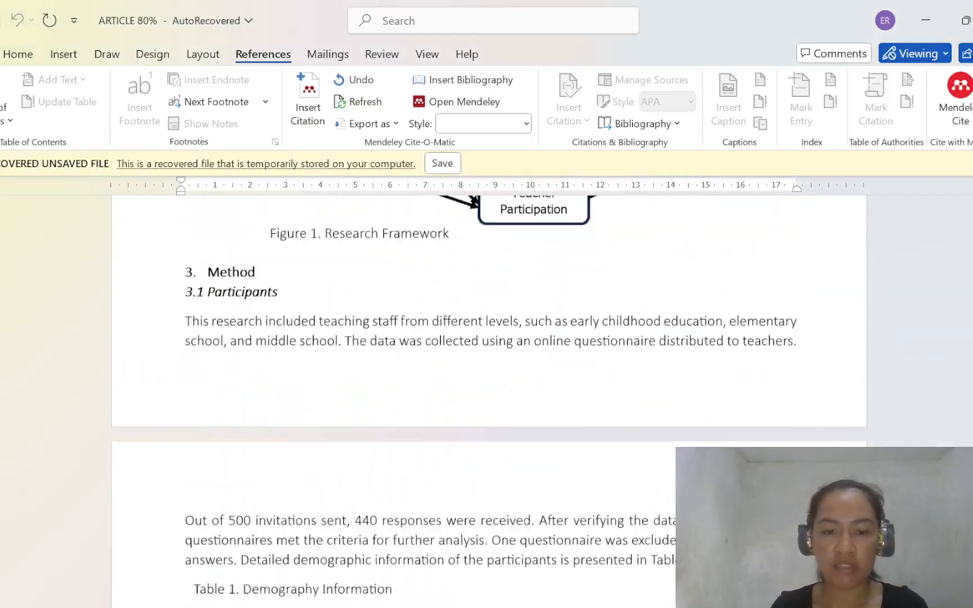
scroll(489, 394, "down", 20)
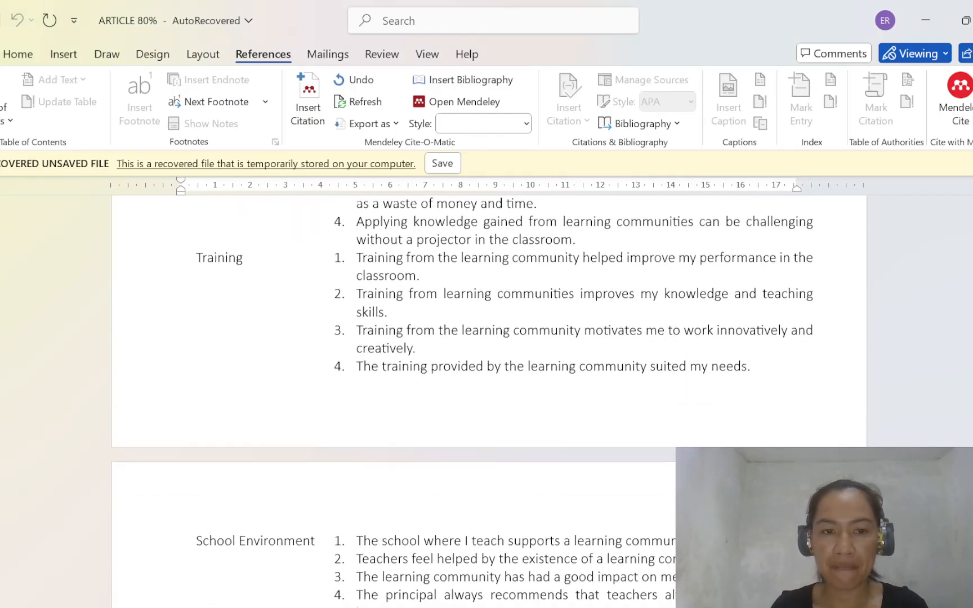
scroll(489, 394, "down", 6)
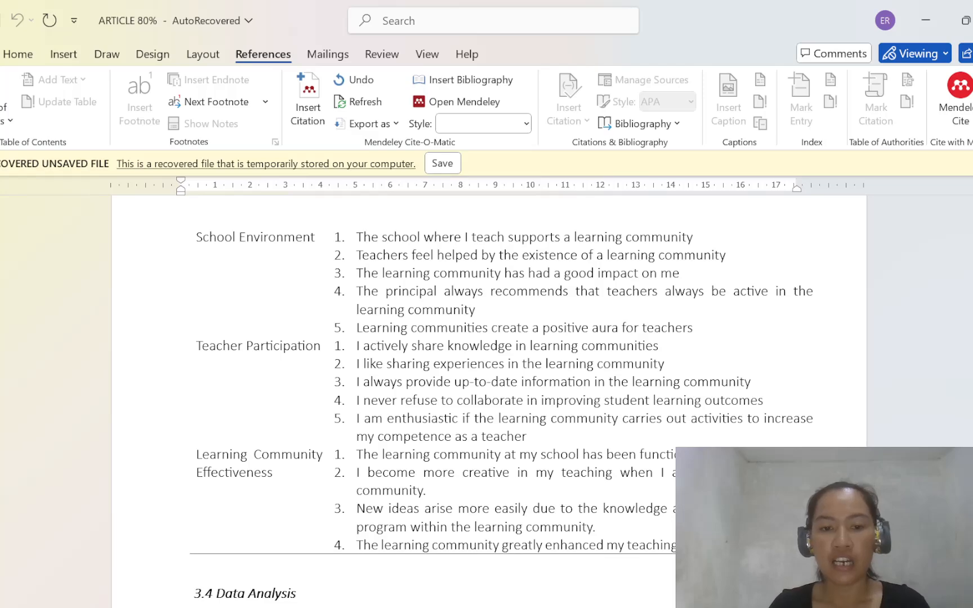
left_click_drag(356, 454, 769, 455)
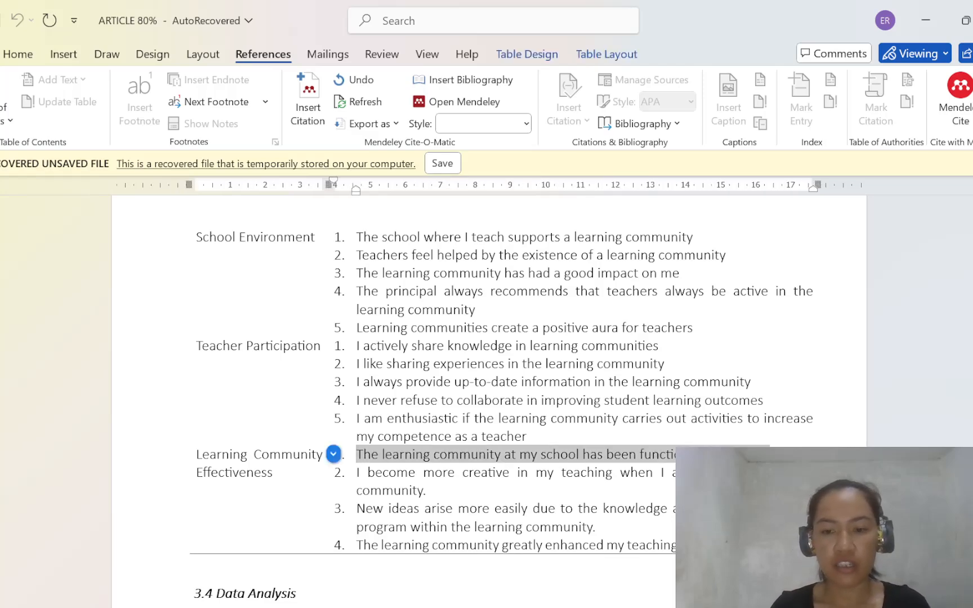
- Return to Google Forms, paste "The learning community at my school has been functioning effectively" as the question, and set its type to Skala linier
mouse_move(711, 606)
left_click(704, 580)
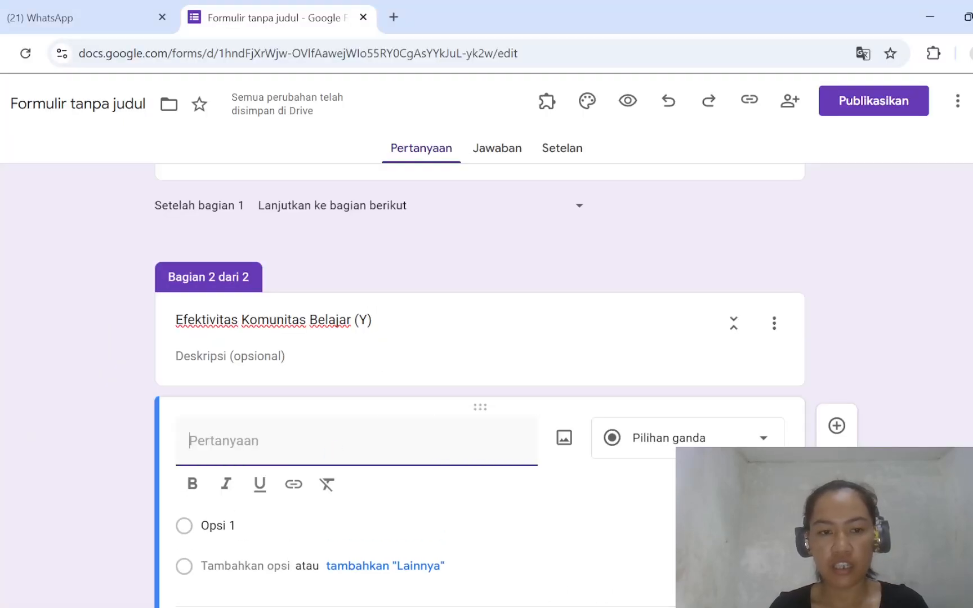
type("The learning community at my school has been functioning effectively.")
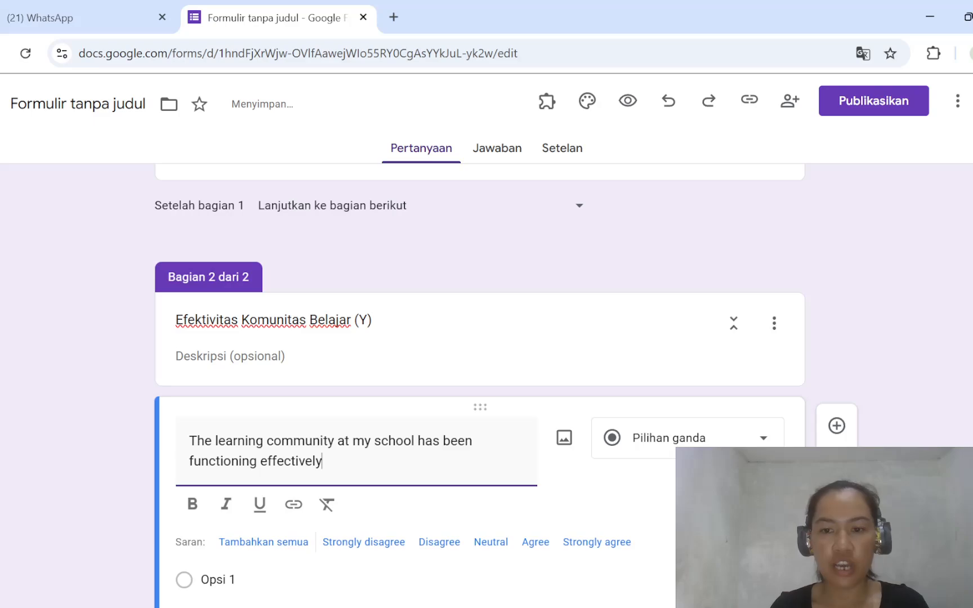
key("BackSpace")
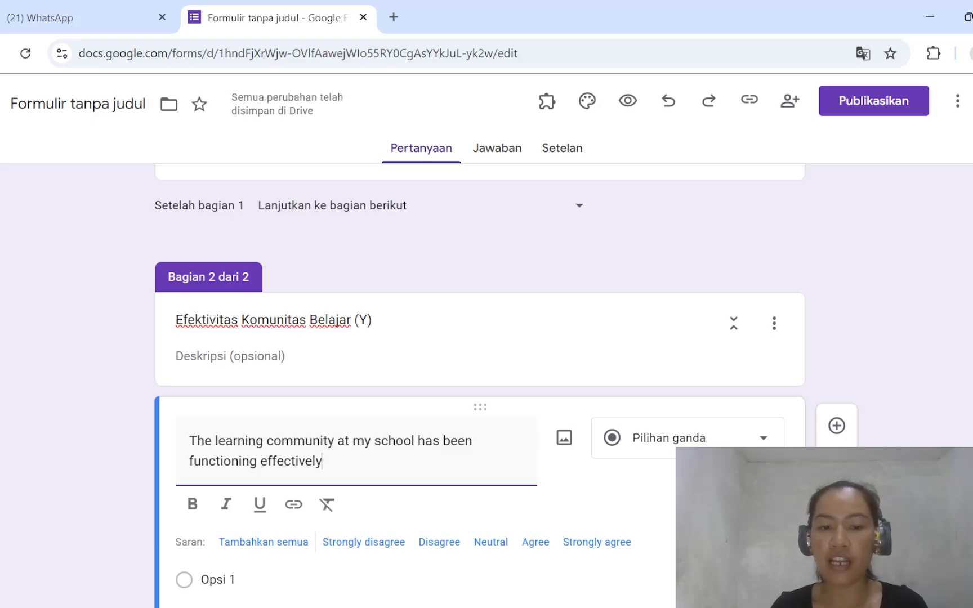
left_click(681, 438)
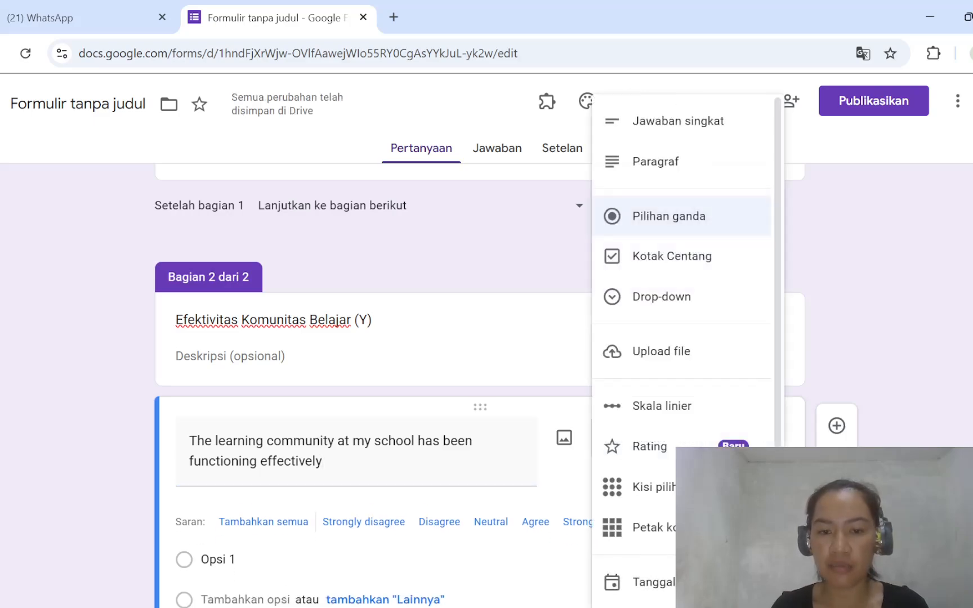
left_click(682, 414)
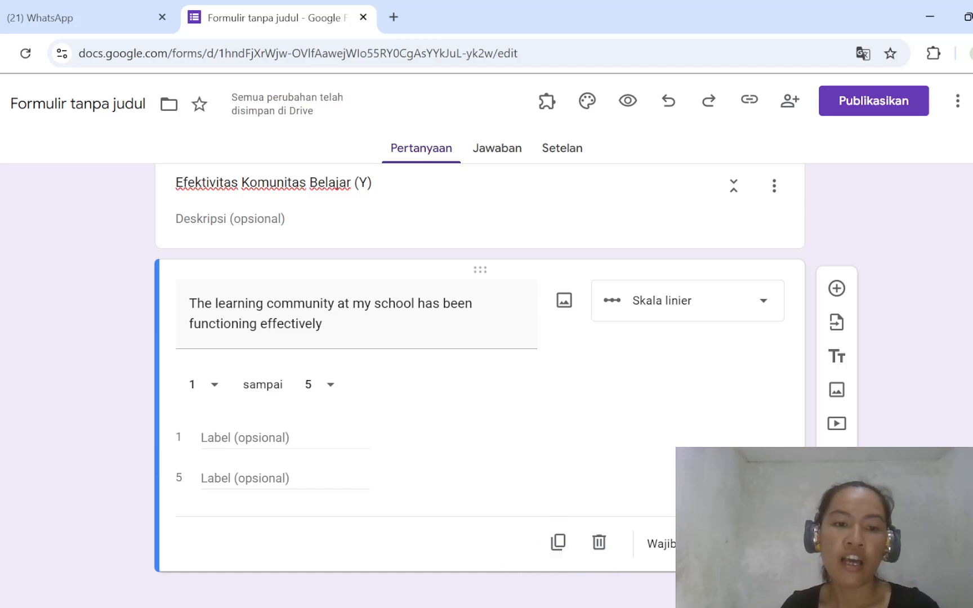
- Label scale value 1 "Sangat Tidak Setuju" and value 5 "Sangat Setuju", and make the question required
left_click(253, 438)
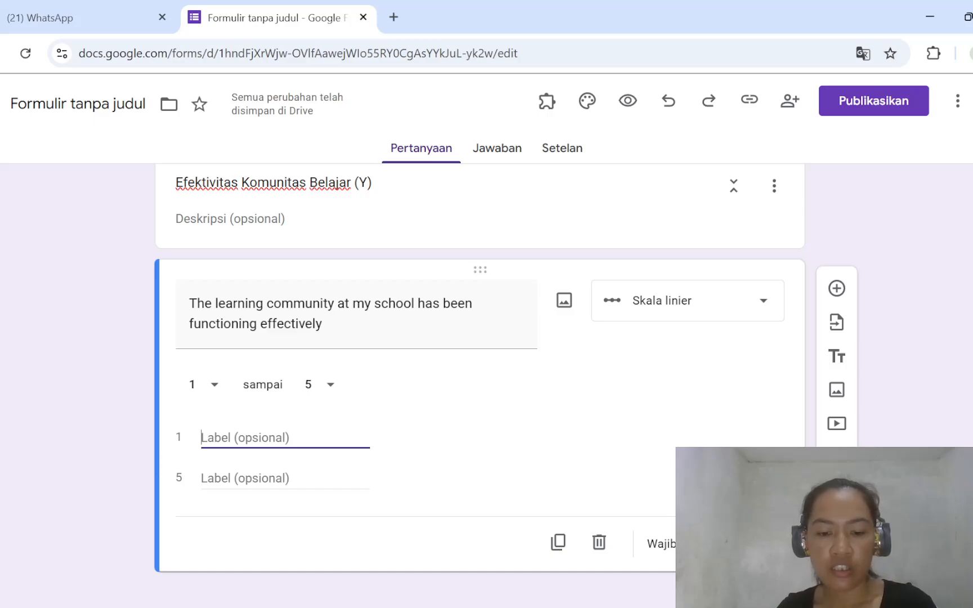
type("Sanga")
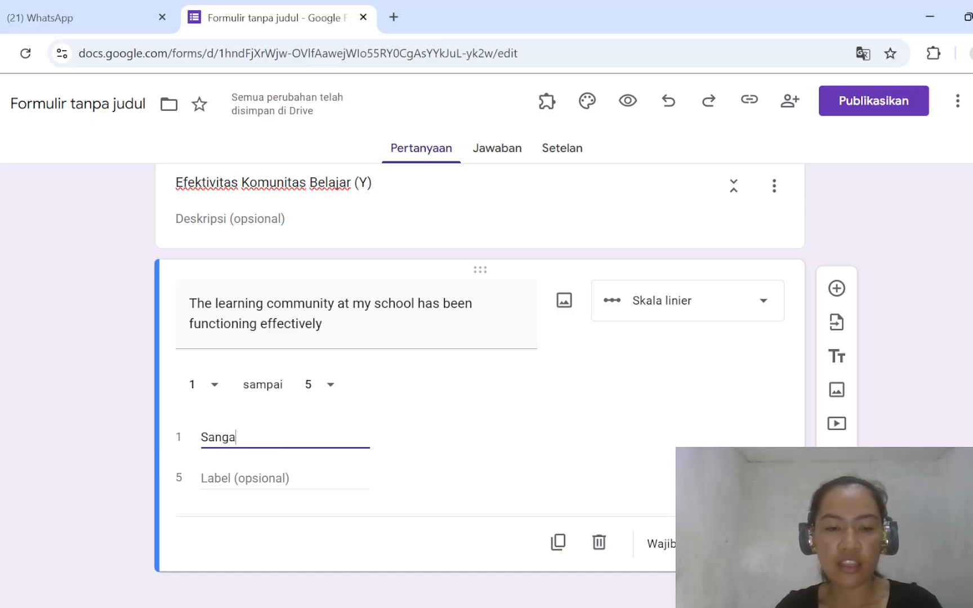
type("t Tidak Setuju")
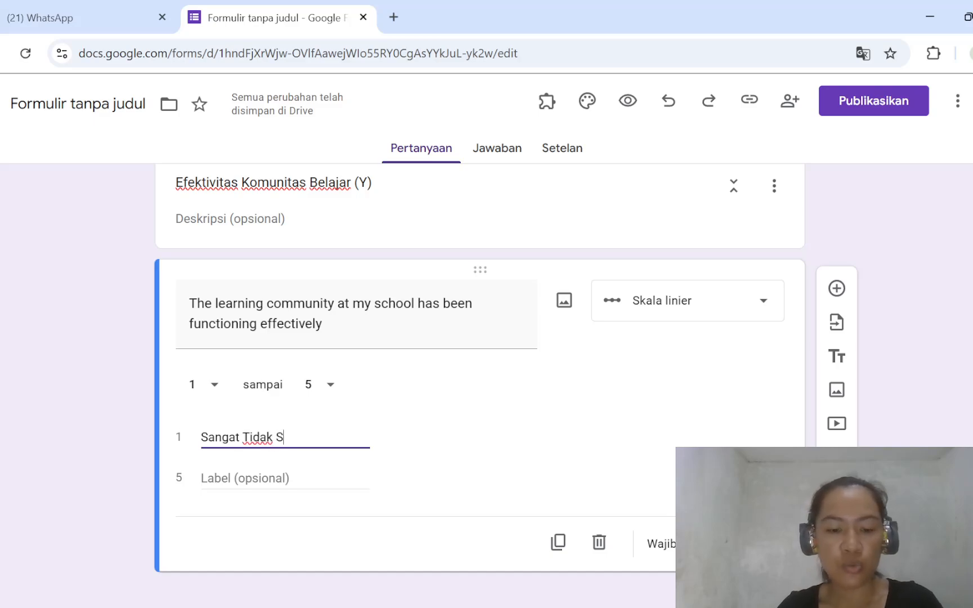
left_click(276, 477)
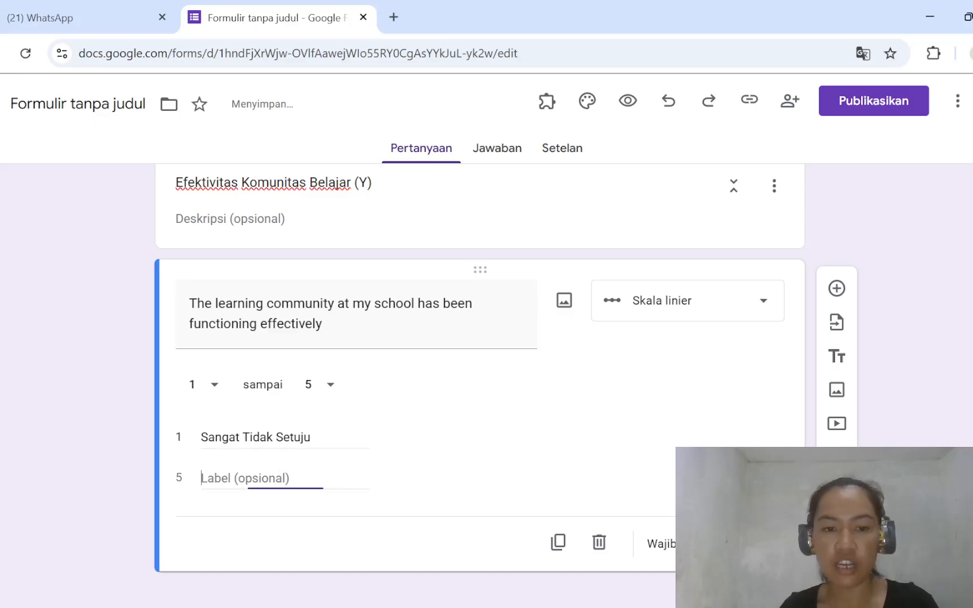
type("Sangat Setuju")
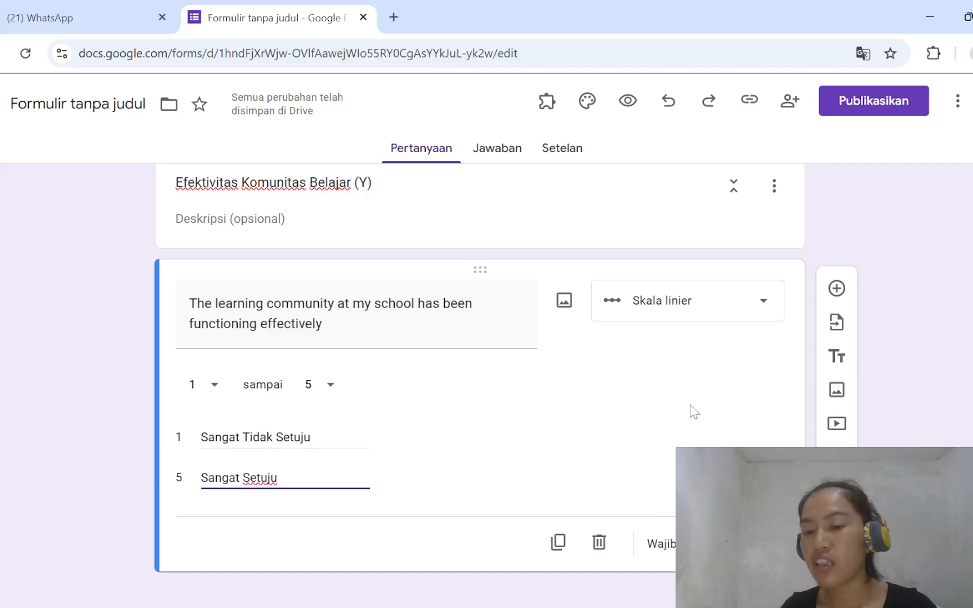
left_click(730, 544)
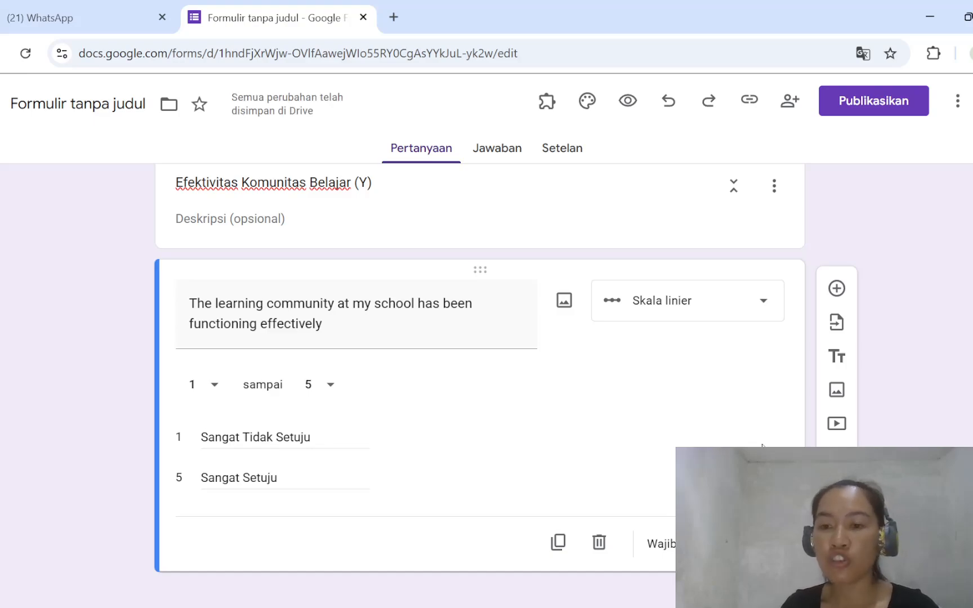
- Add a question containing "I become more creative in my teaching when I am part of a learning community", copied from the Word document "ARTICLE 80%"
left_click(837, 289)
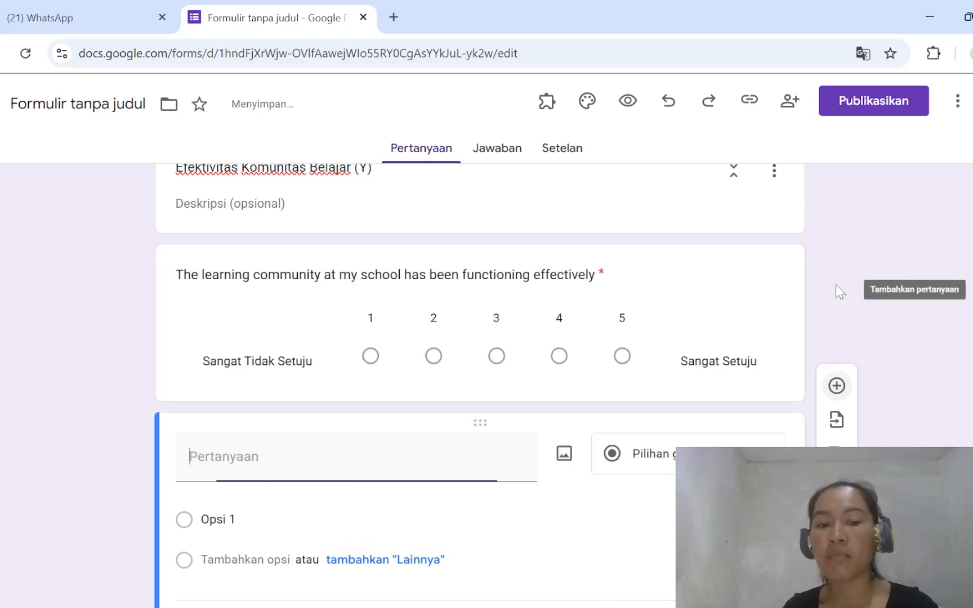
mouse_move(415, 607)
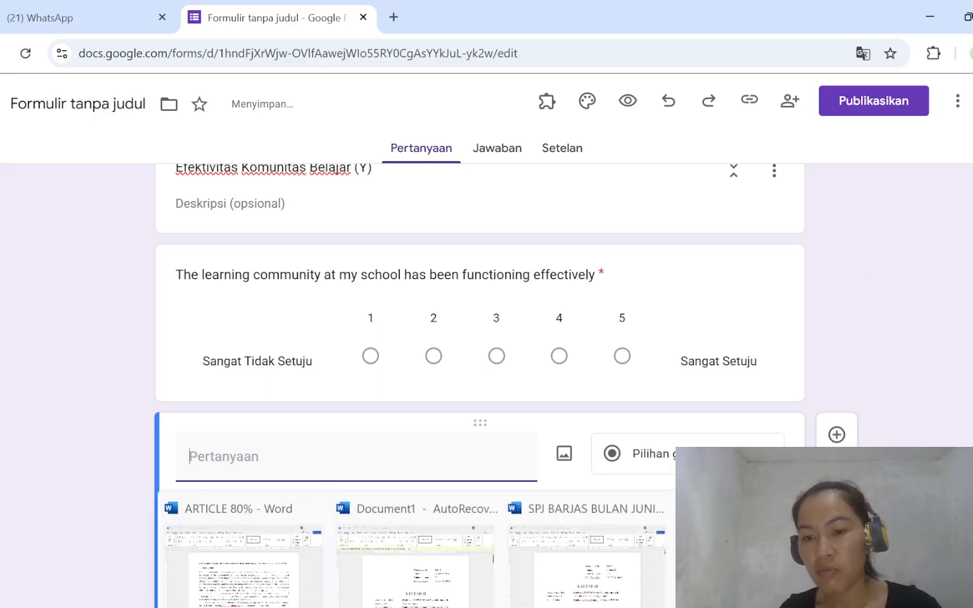
left_click(759, 563)
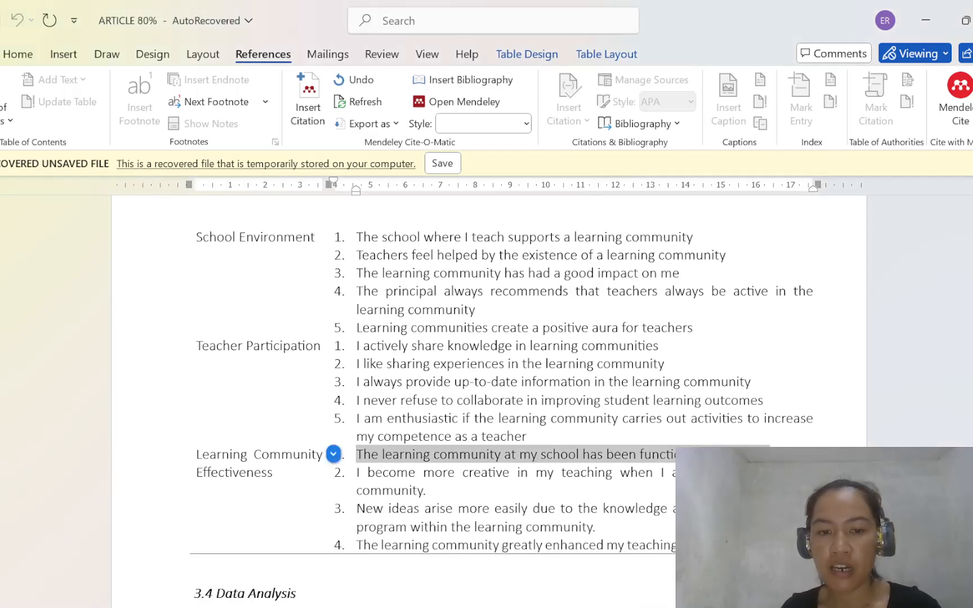
left_click_drag(356, 473, 418, 492)
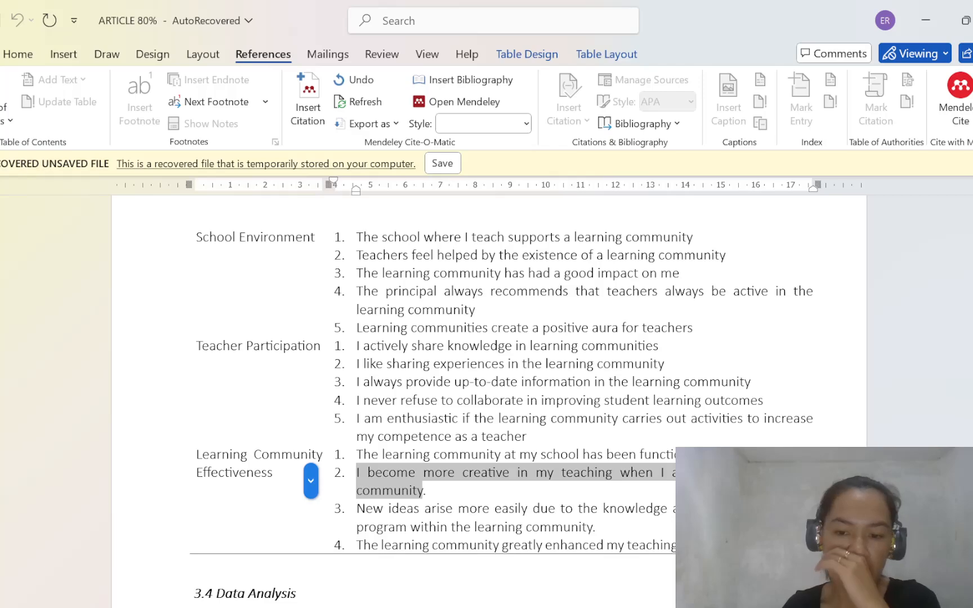
key("alt+Tab")
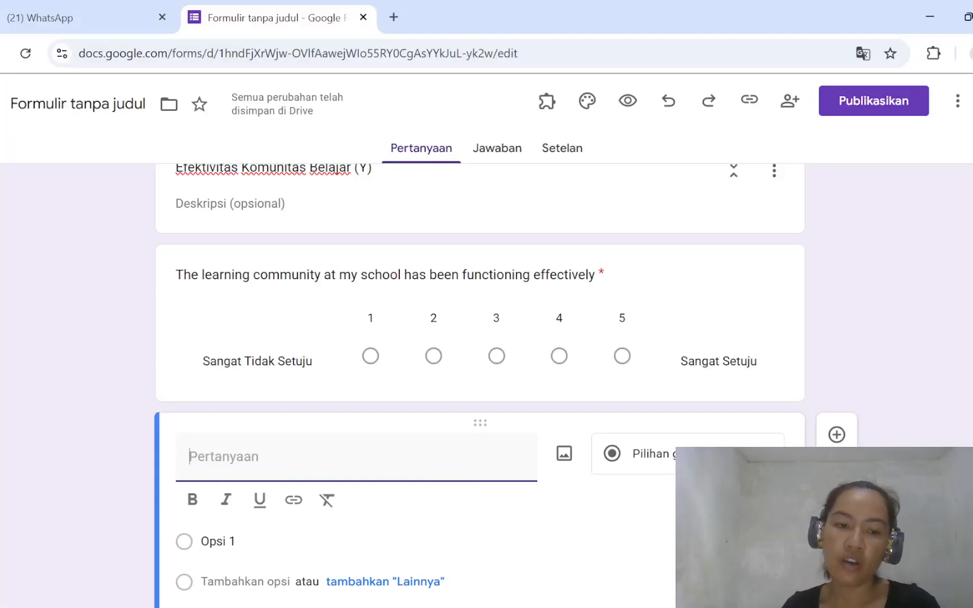
type("I become more creative in my teaching when I am part of a learning community")
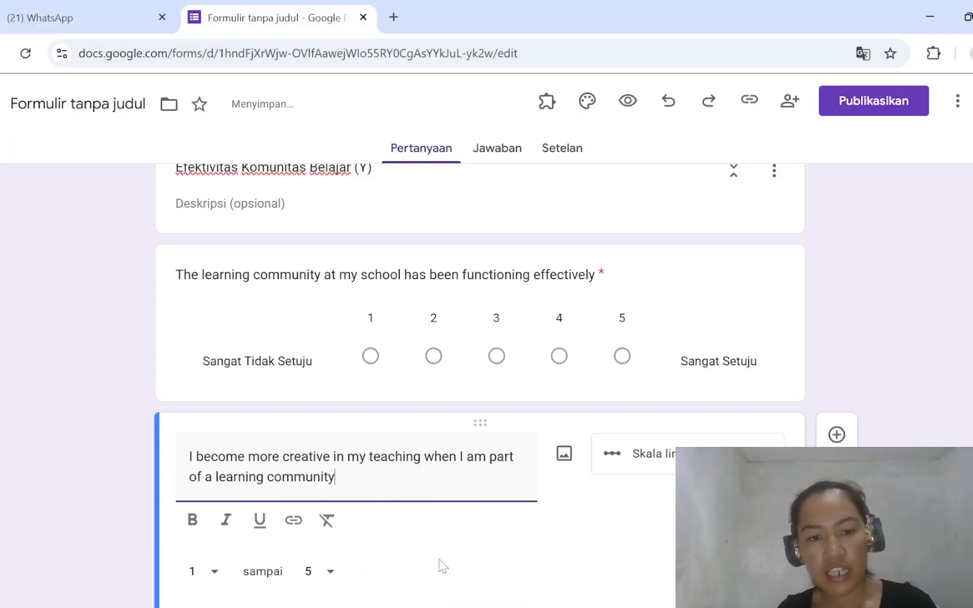
- Label scale value 1 of the teaching creativity question "Sangat Tidak Setuju"
scroll(612, 569, "down", 3)
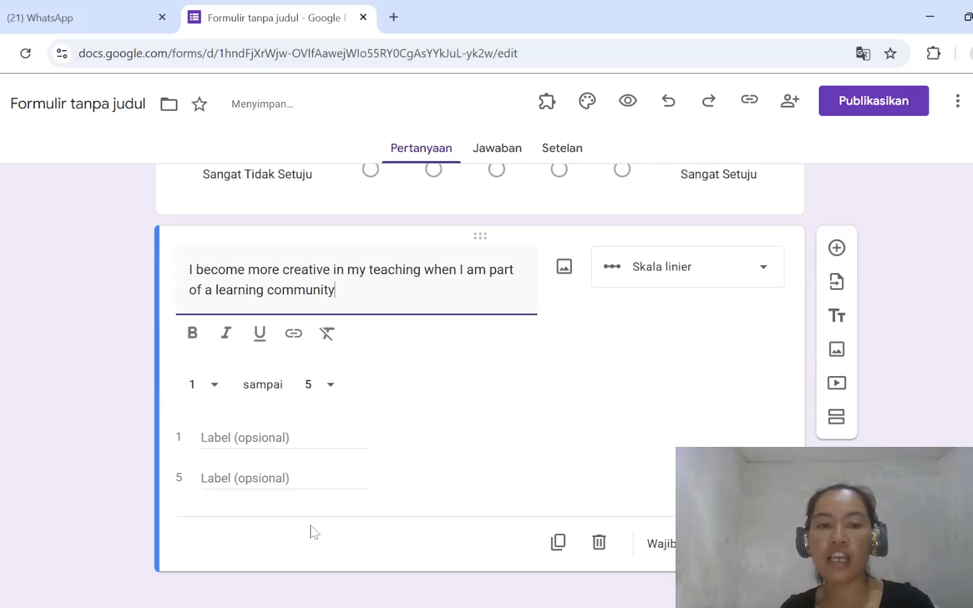
left_click(284, 438)
type("Sangat ")
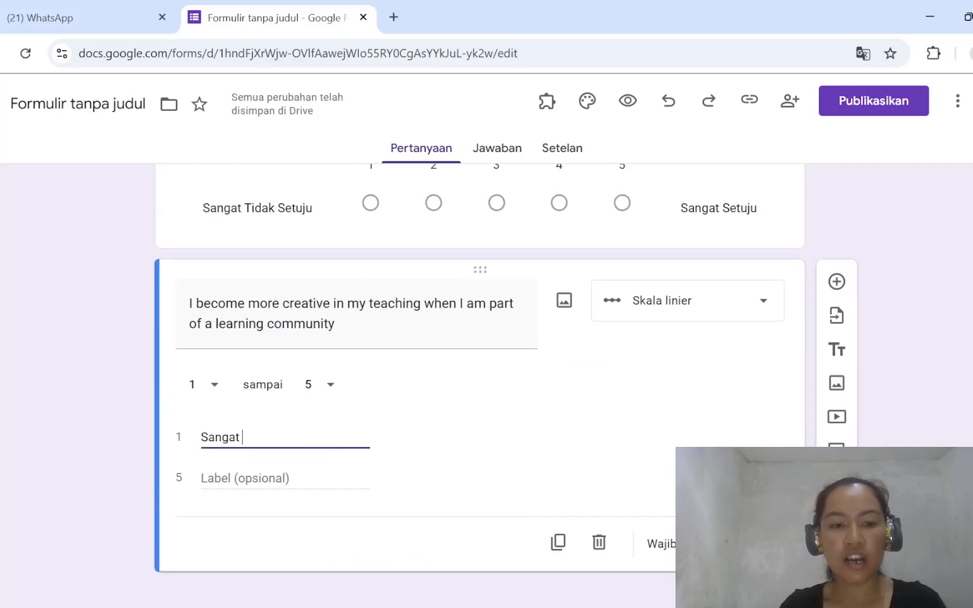
type("Tidak")
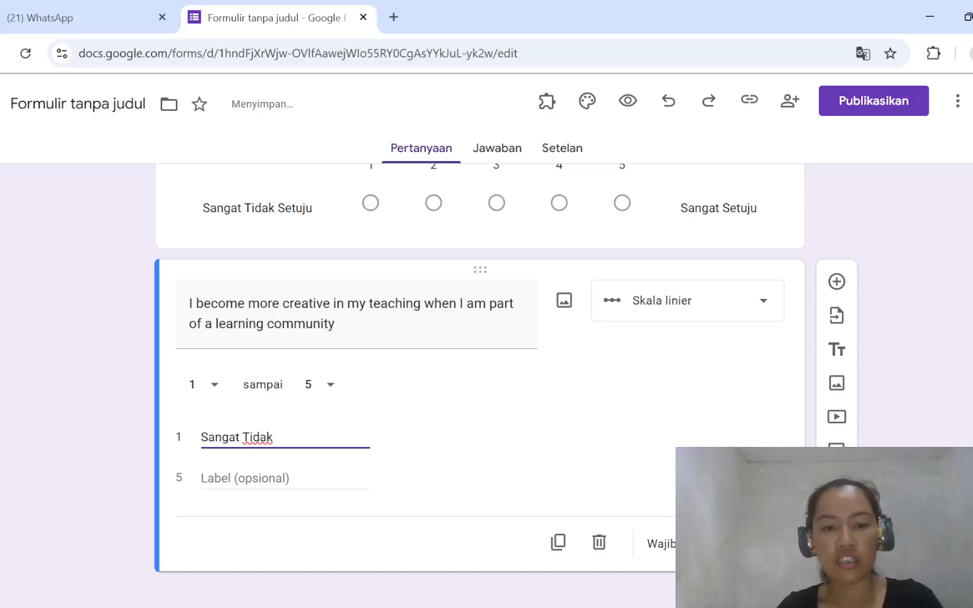
type(" Setuju")
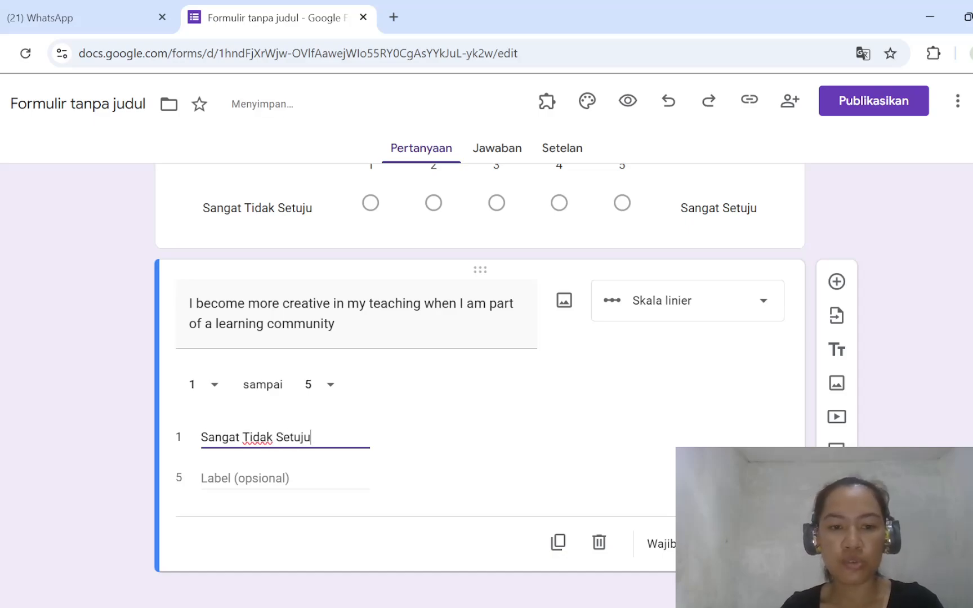
- Label scale value 5 of the teaching creativity question "Sangat Setuju" and make the question required
left_click(302, 476)
type("sangat S")
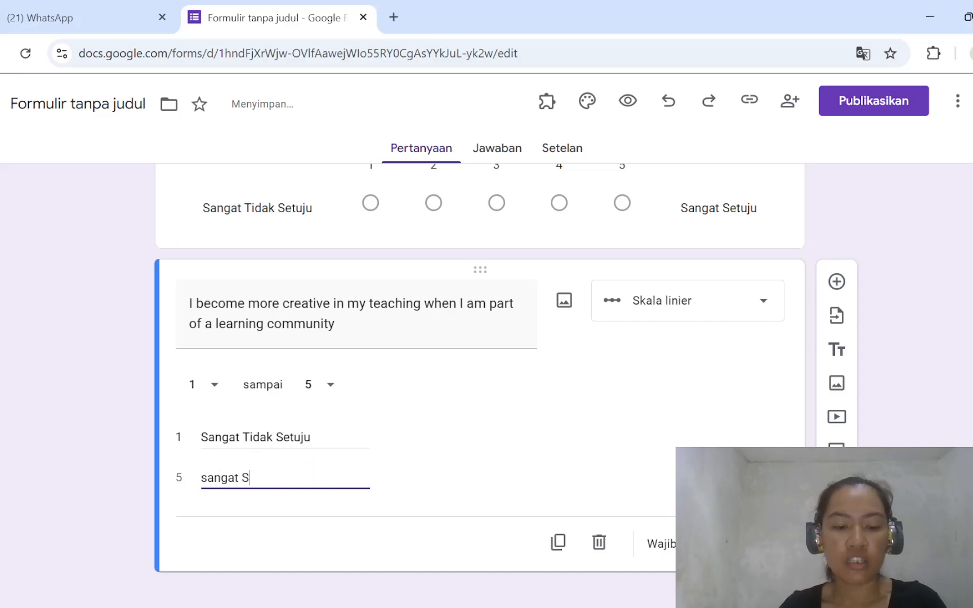
key("BackSpace")
key("BackSpace")
key("BackSpace")
key("BackSpace")
key("BackSpace")
key("BackSpace")
key("BackSpace")
key("BackSpace")
type("Sa")
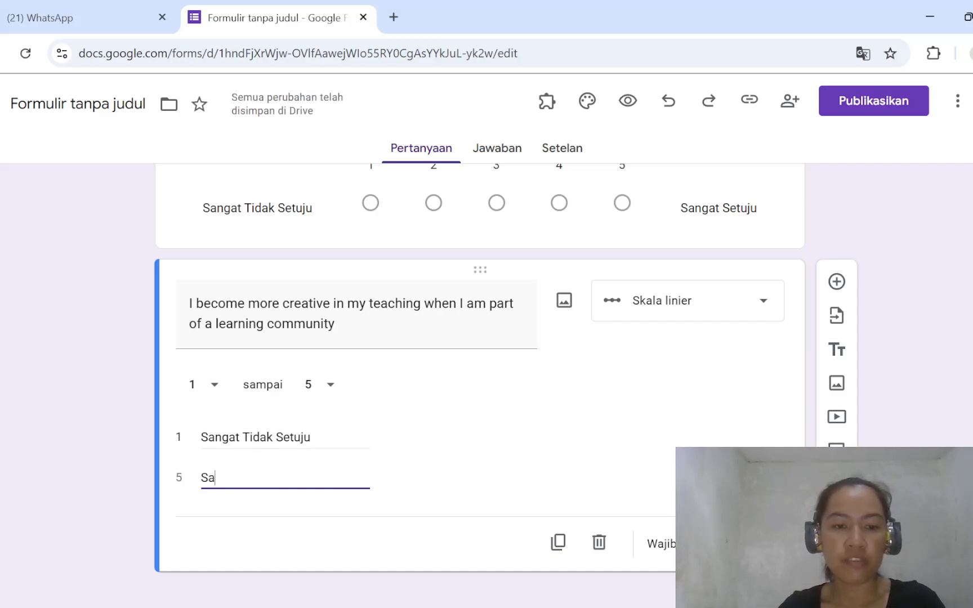
type("ngat Setuju")
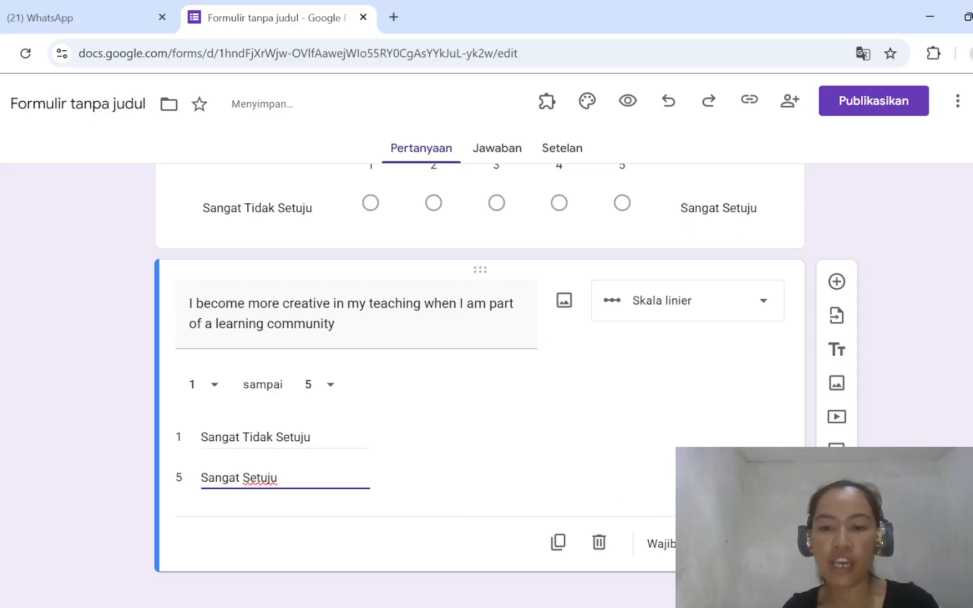
left_click(716, 544)
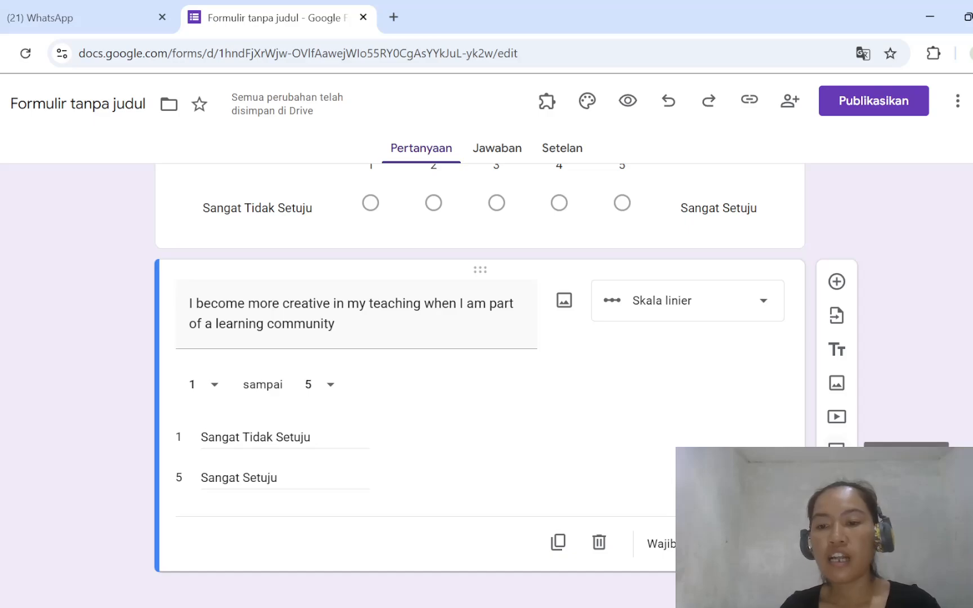
- Add a new section after the creativity question and title it "Teamwork (X1)"
left_click(837, 450)
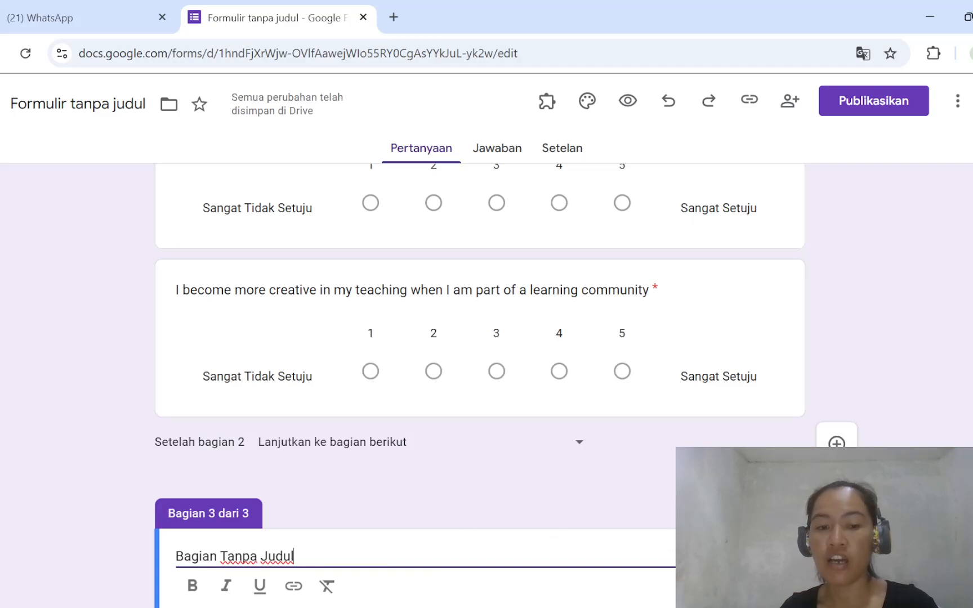
left_click_drag(295, 558, 42, 589)
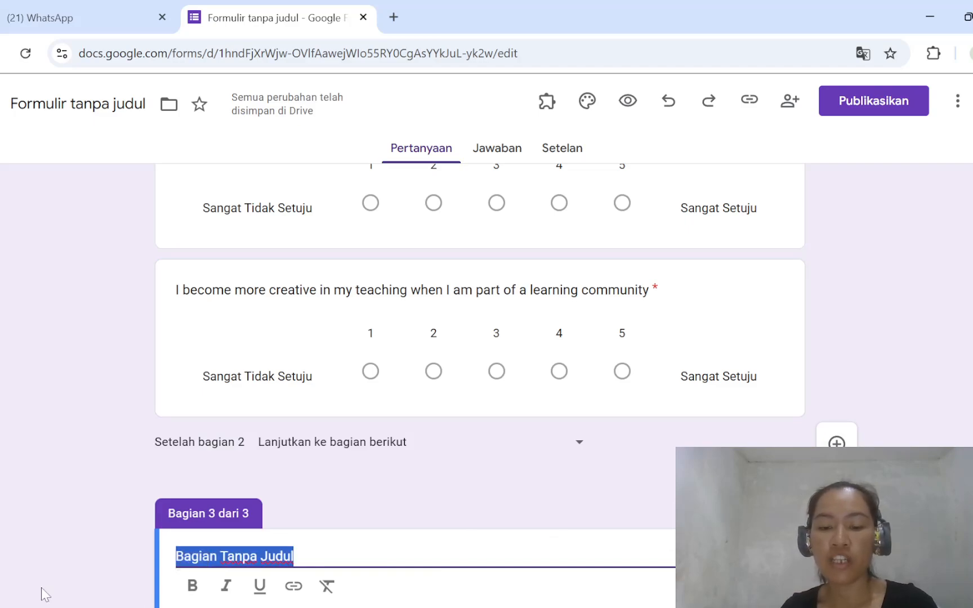
type("team")
key("BackSpace")
key("BackSpace")
key("BackSpace")
key("BackSpace")
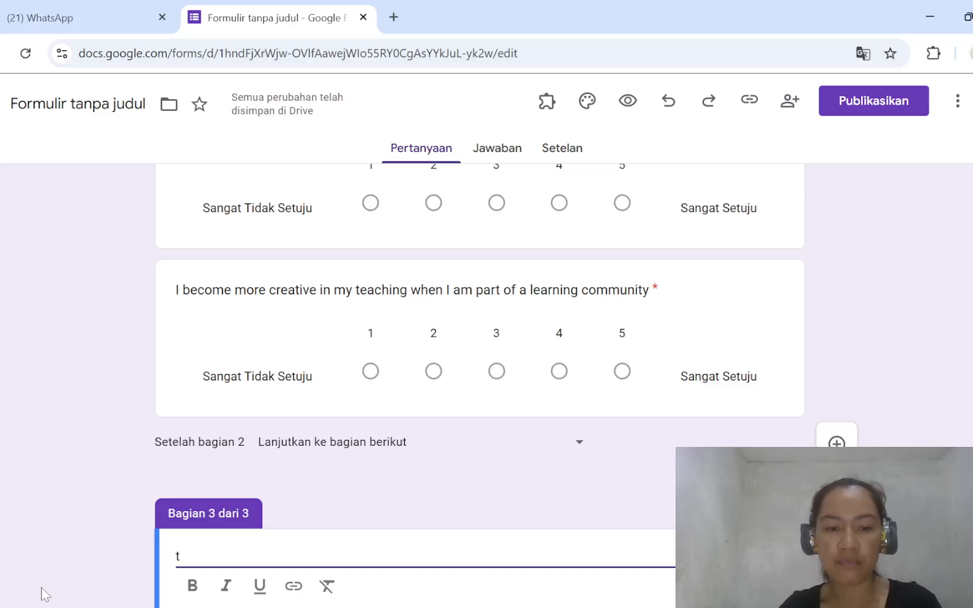
type("Team ")
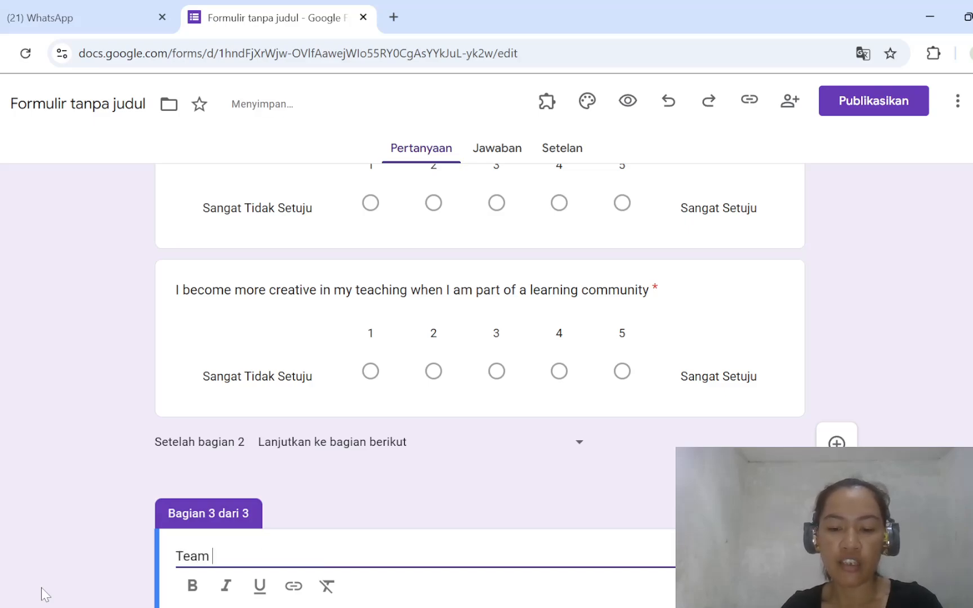
type("Work")
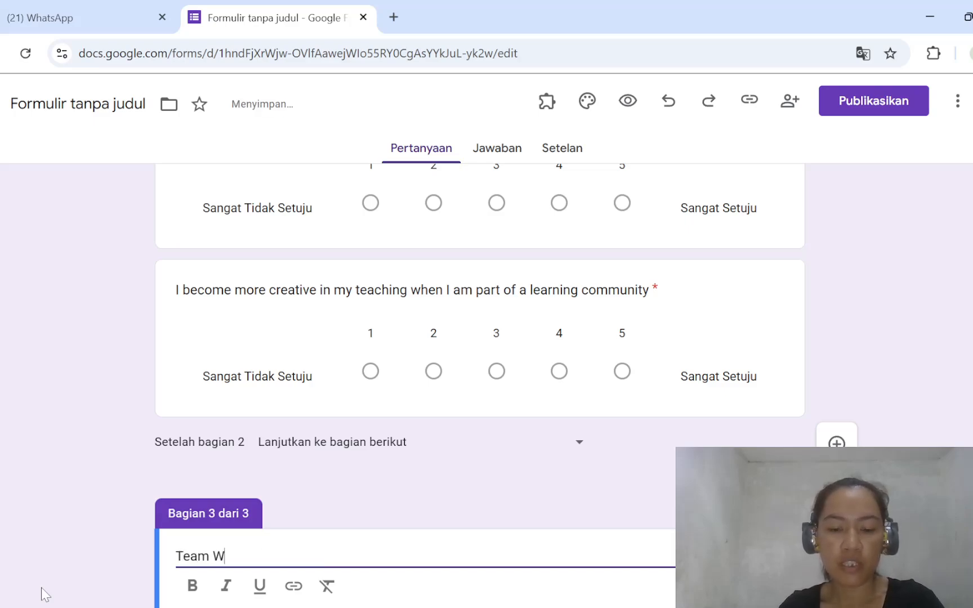
key("BackSpace")
key("BackSpace")
key("BackSpace")
key("BackSpace")
key("BackSpace")
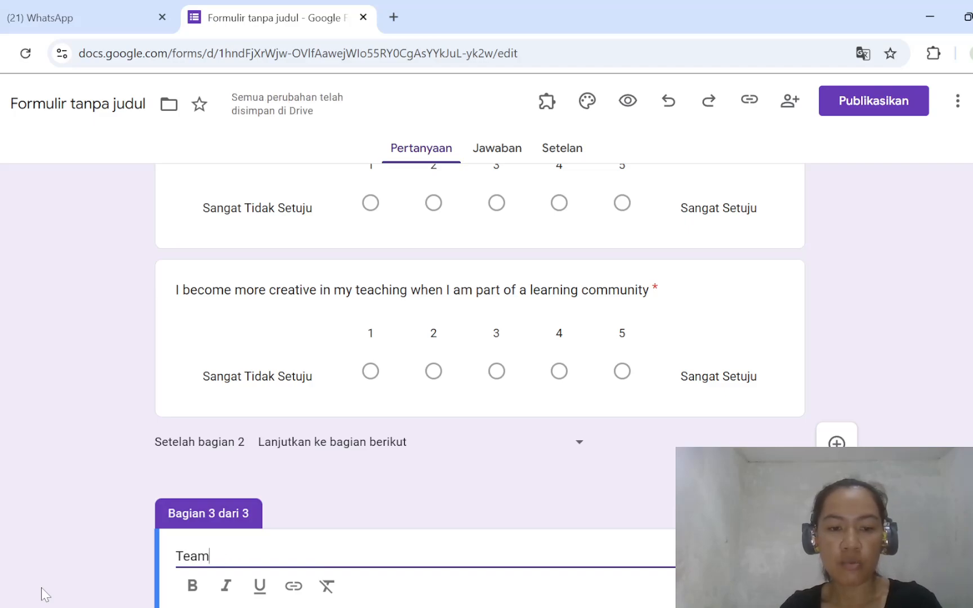
type("work ")
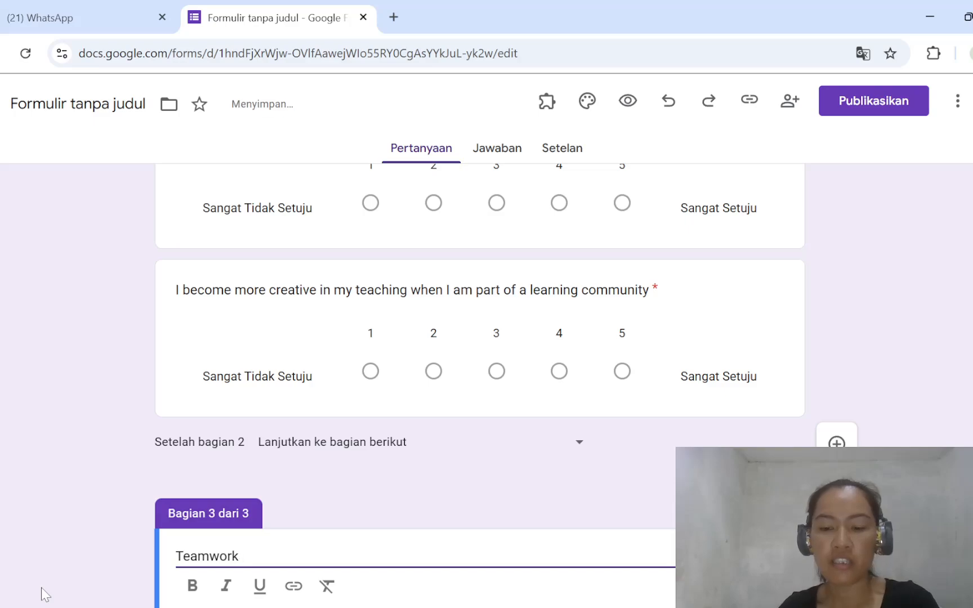
type("(X1")
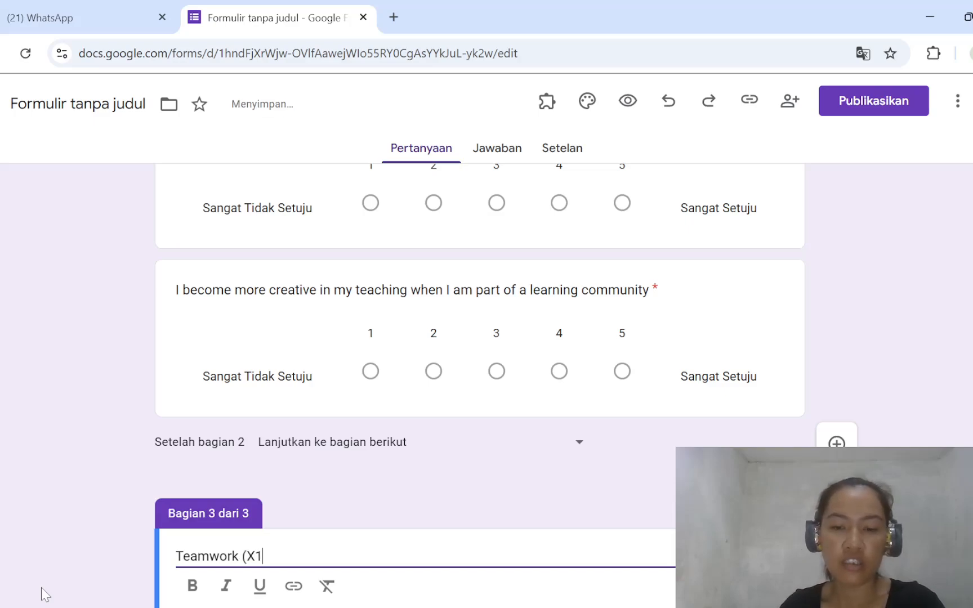
type(")")
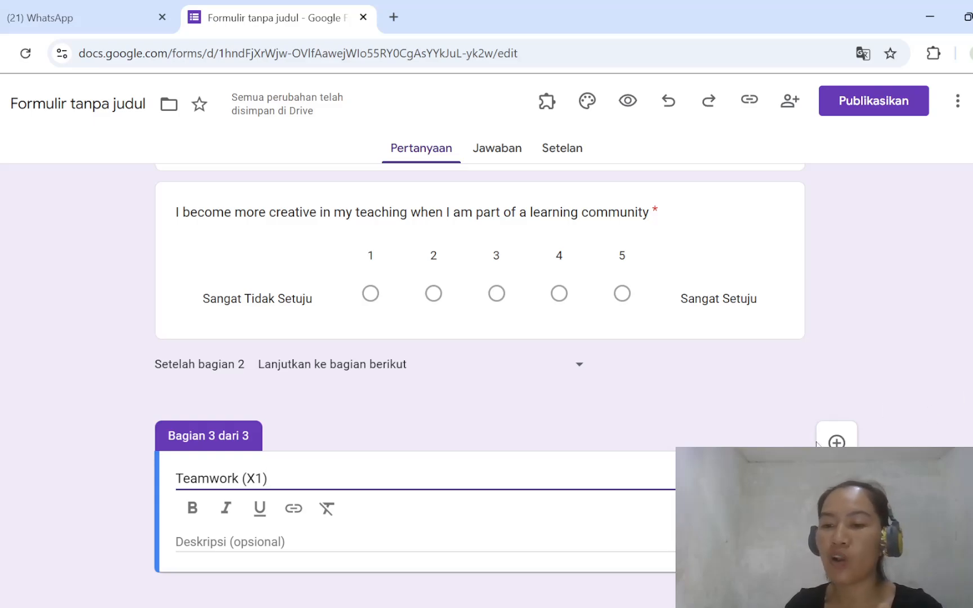
- Add a blank question to the "Teamwork (X1)" section, and copy the first Training statement from Table 2 in the Word document "ARTICLE 80%"
left_click(836, 442)
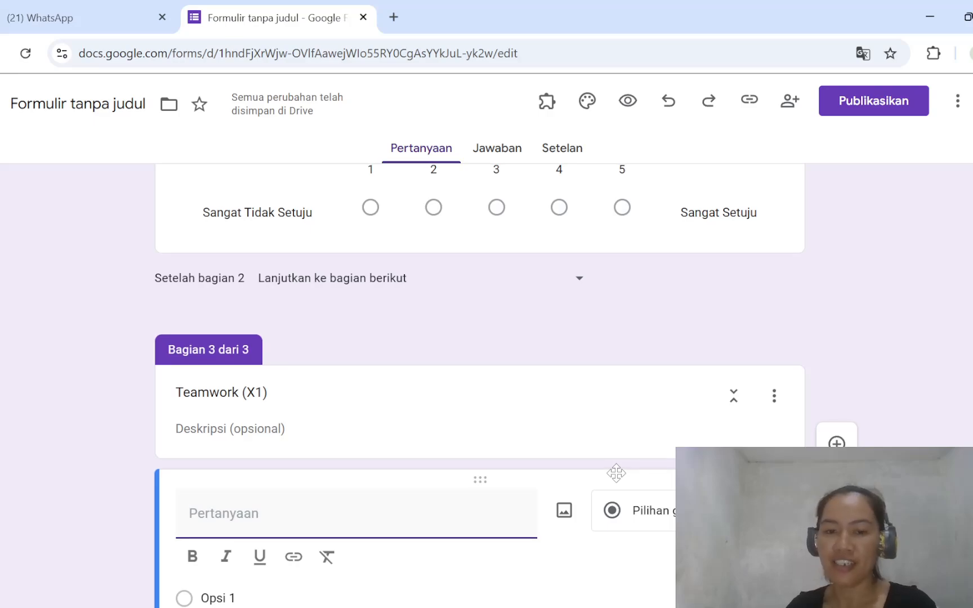
scroll(616, 474, "down", 3)
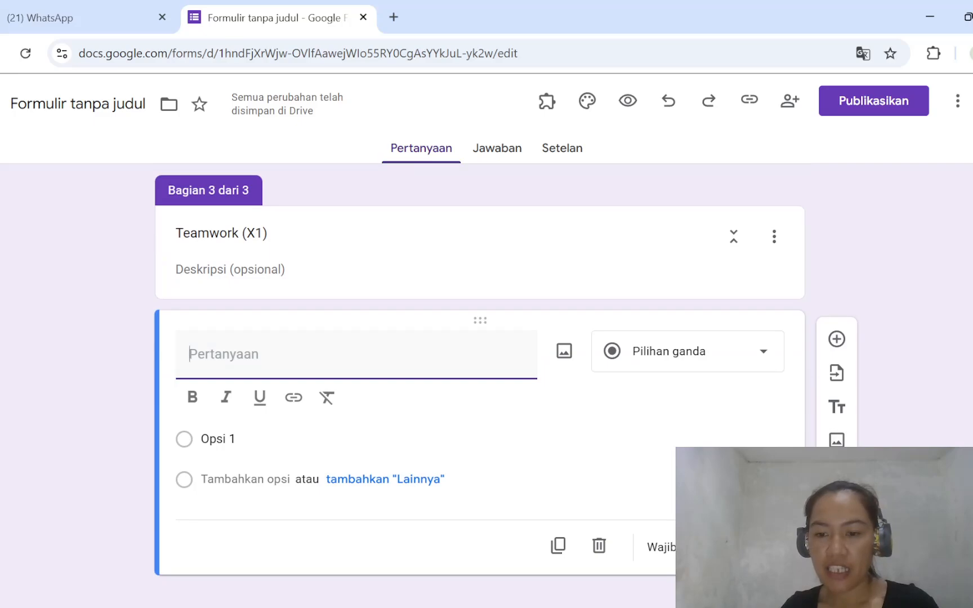
mouse_move(418, 607)
left_click(244, 568)
scroll(489, 402, "up", 10)
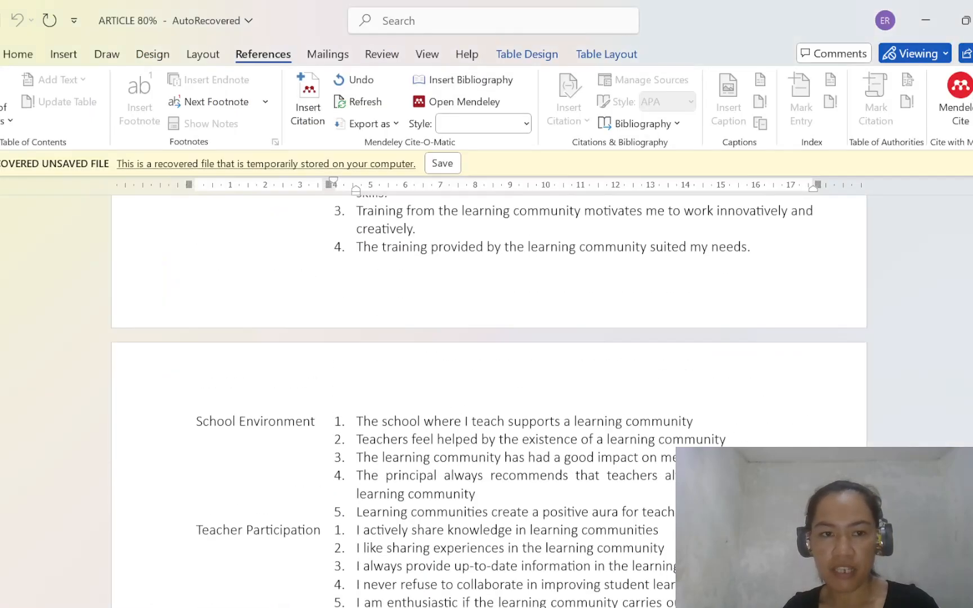
scroll(489, 402, "down", 5)
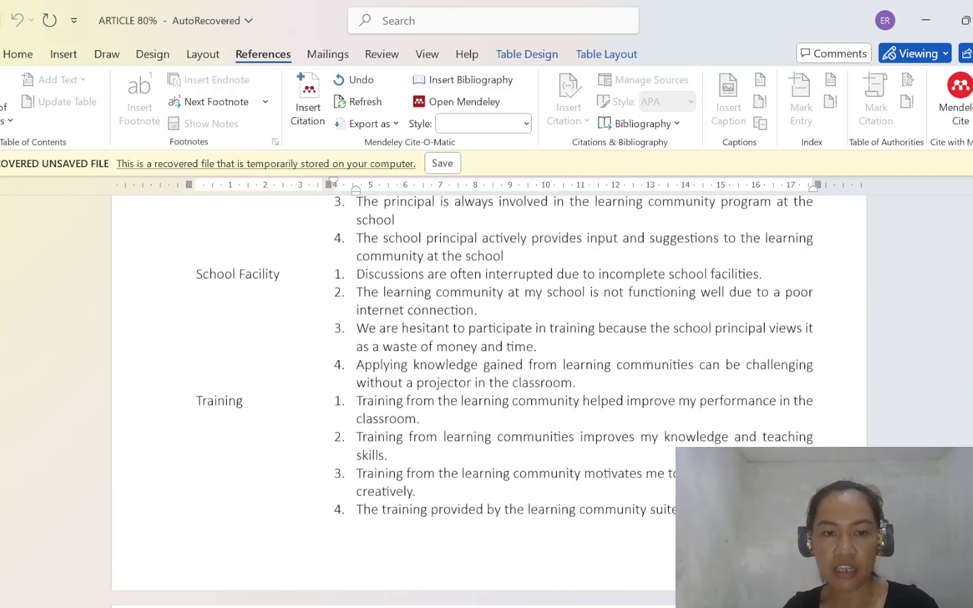
scroll(490, 401, "down", 5)
scroll(489, 401, "up", 8)
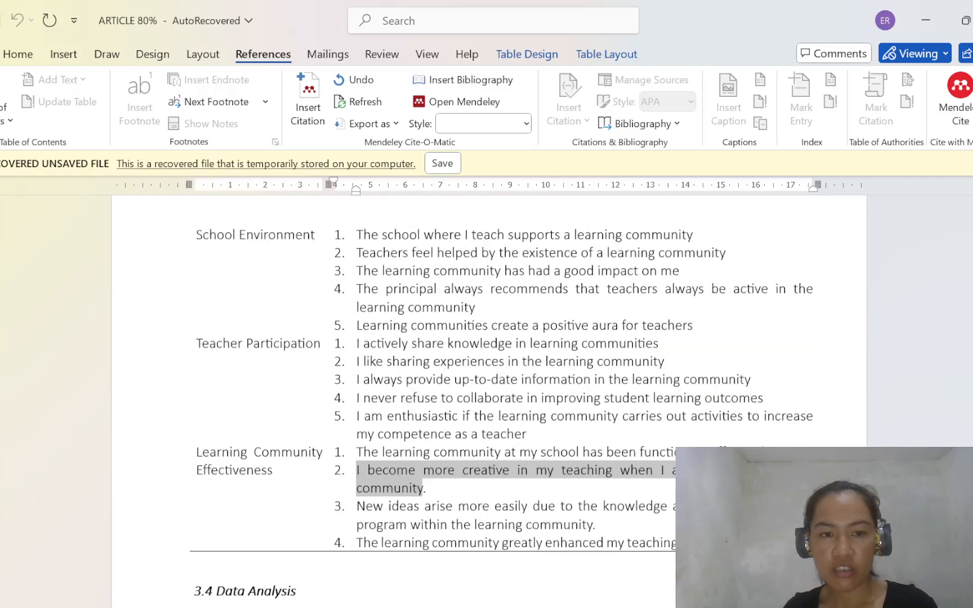
scroll(490, 401, "down", 3)
scroll(490, 401, "up", 1)
scroll(489, 401, "up", 3)
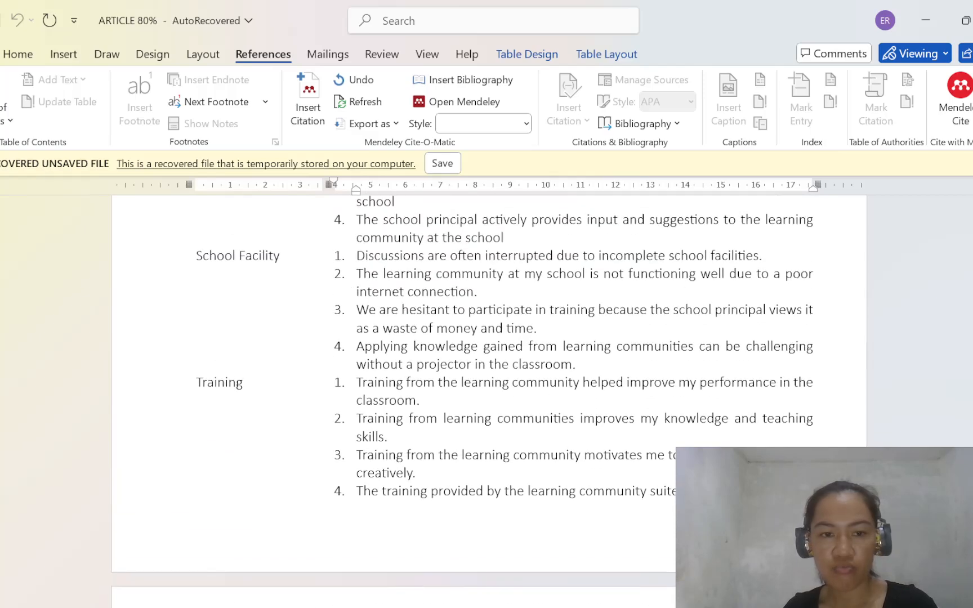
scroll(489, 402, "up", 2)
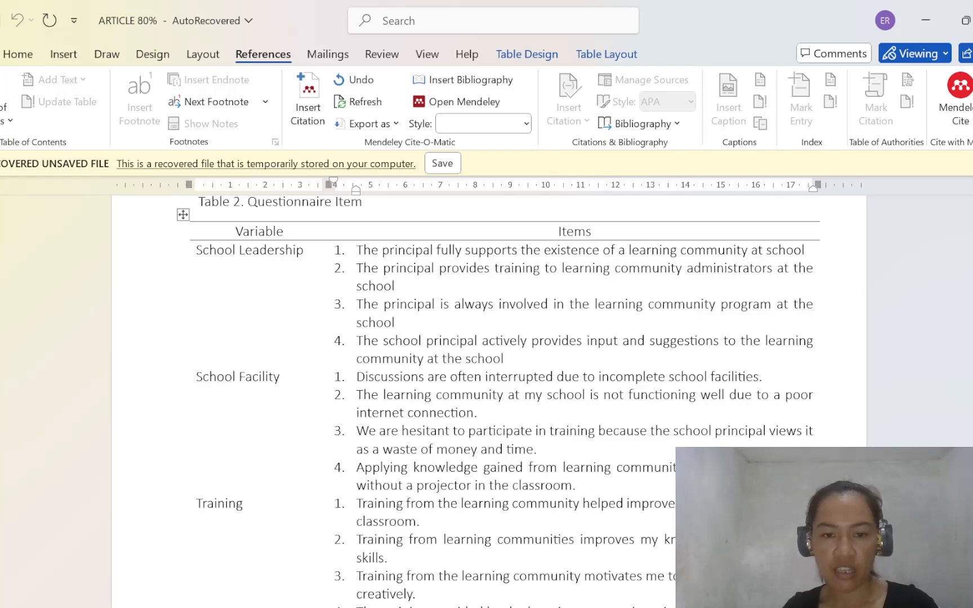
left_click_drag(356, 503, 417, 523)
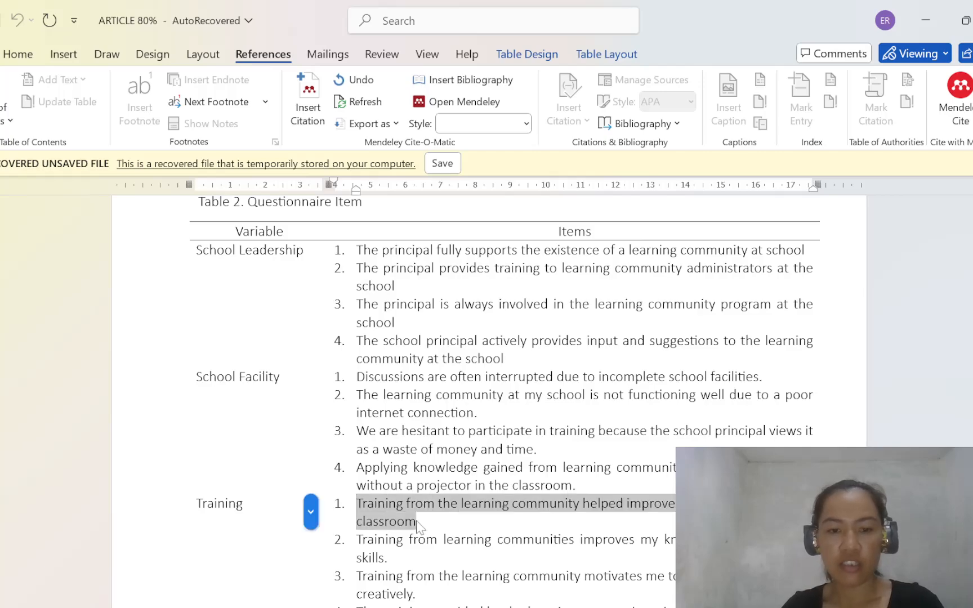
- Return to Google Forms, paste "Training from the learning community helped improve my performance in the classroom" as the question, and set its type to Skala linier
mouse_move(727, 605)
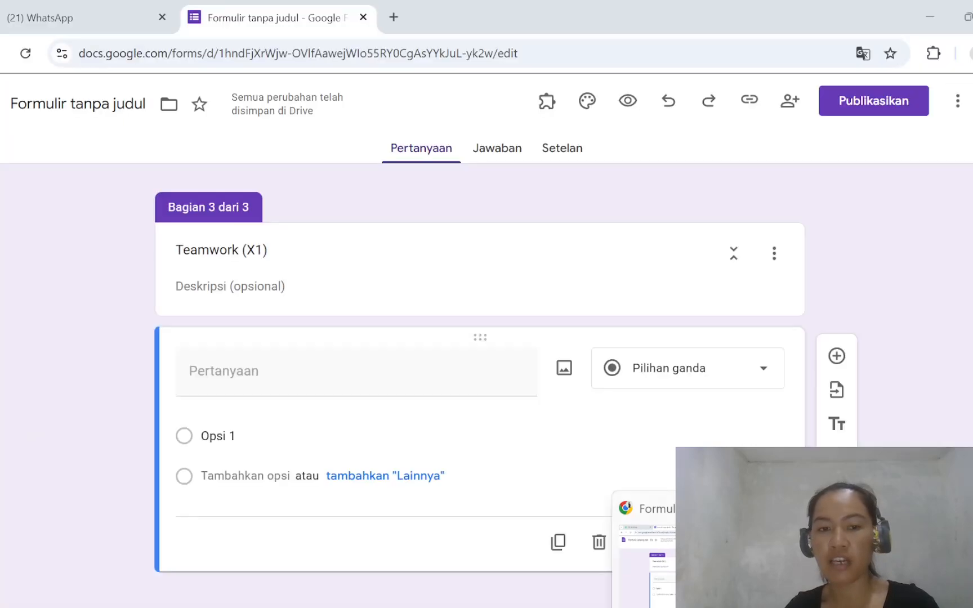
left_click(726, 554)
type("Training from the learning community helped improve my performance in the classroom")
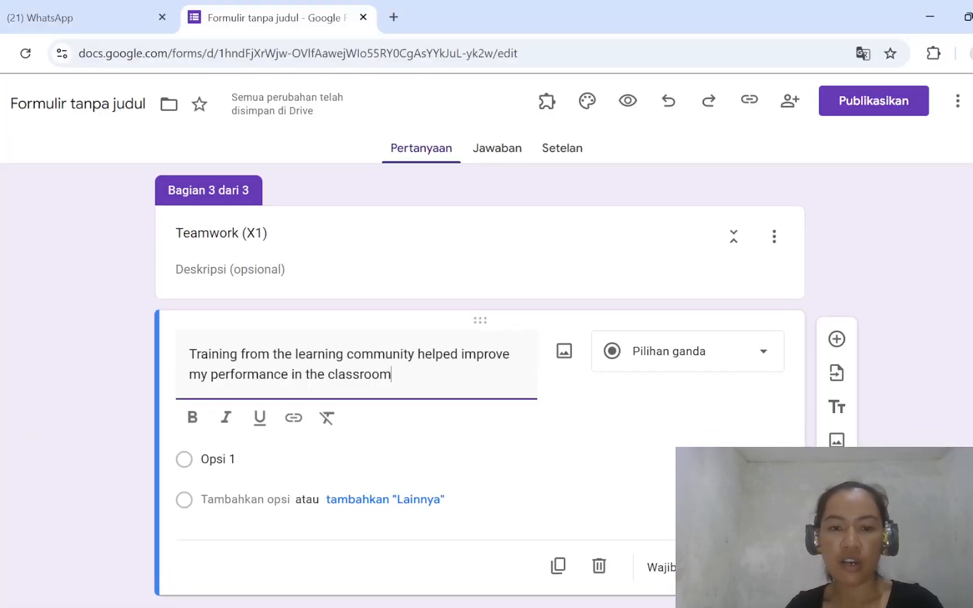
left_click(760, 363)
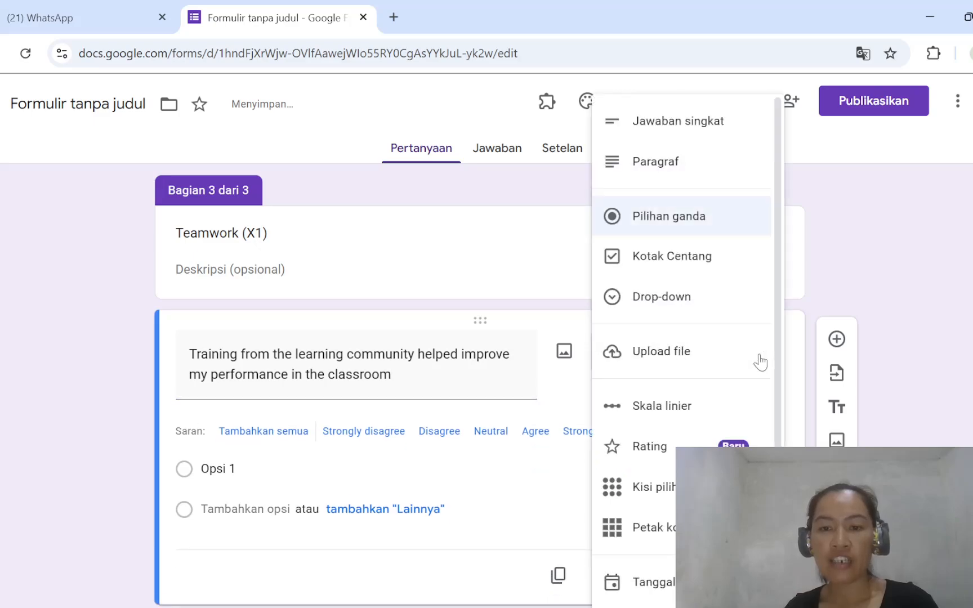
left_click(678, 426)
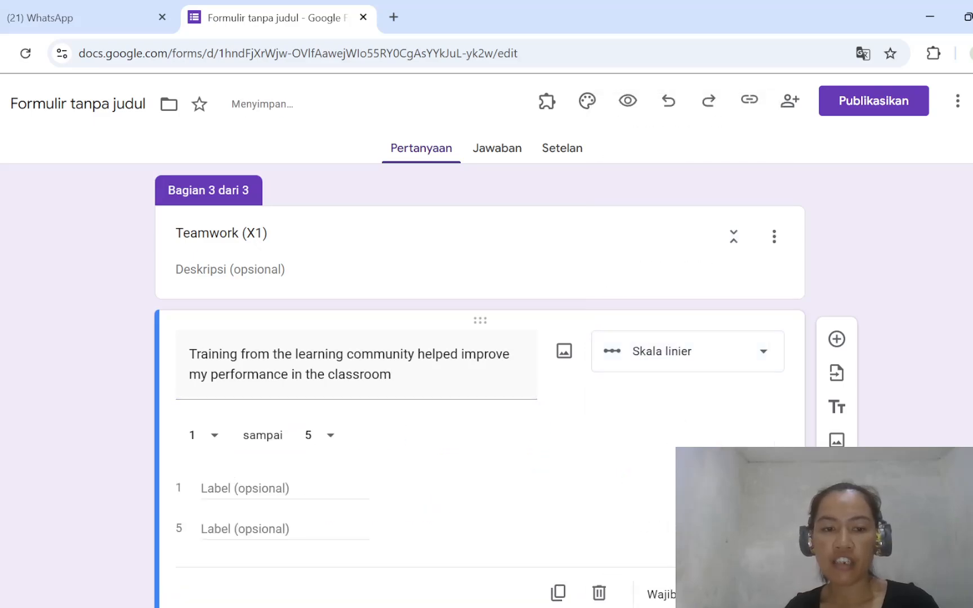
- Label scale value 1 of the Training question "Sangat Tidak Setuju" and value 5 "Sangat Setuju", and make the question required
left_click(231, 487)
type("Sangat Tid")
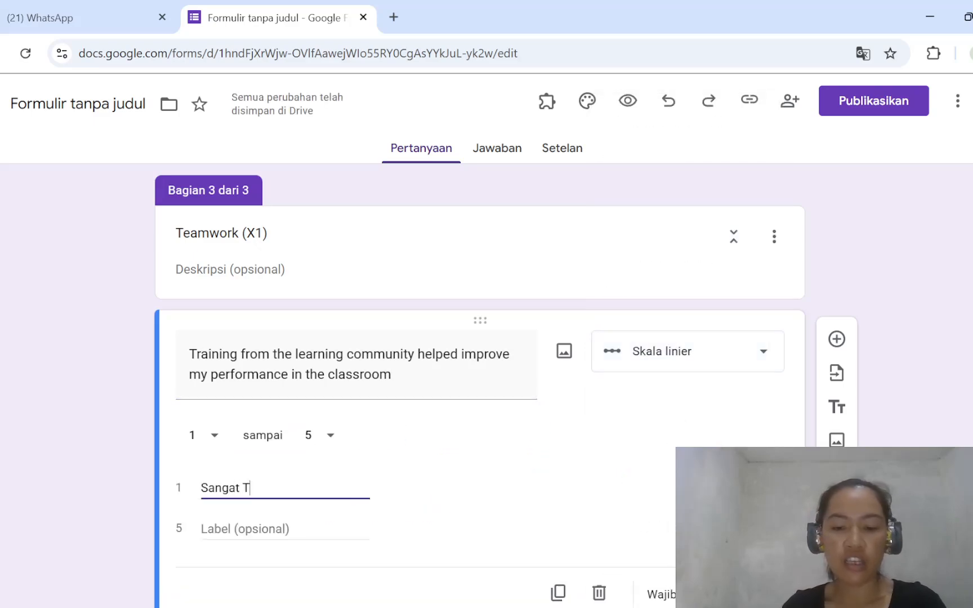
key("BackSpace")
key("BackSpace")
type("idak")
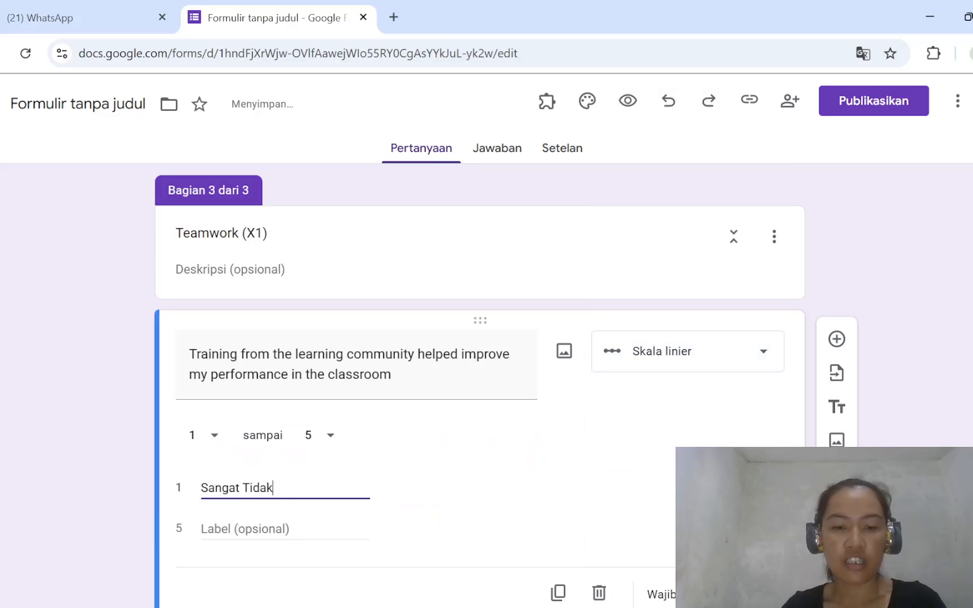
type(" Setuju")
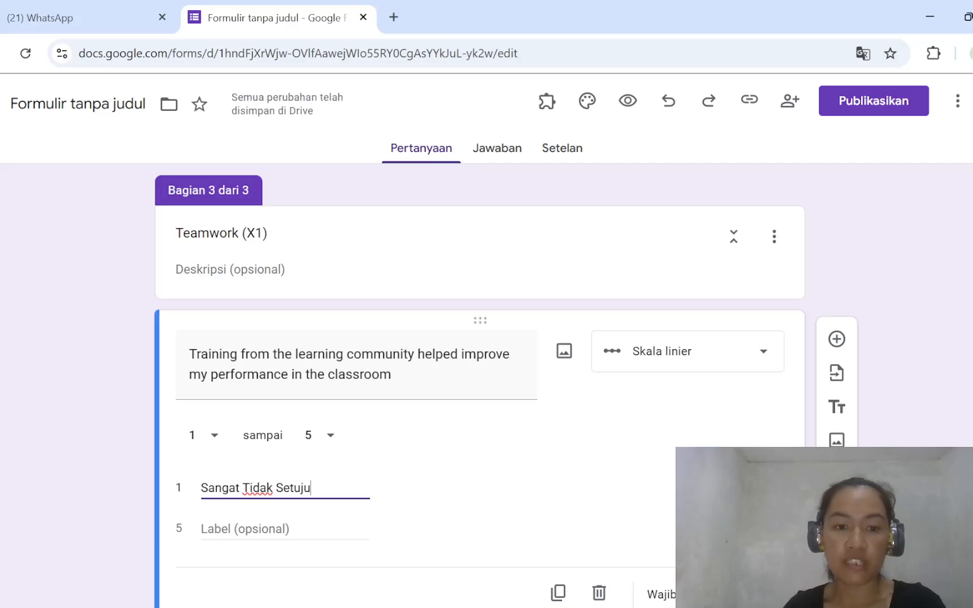
key("Tab")
type("Sangat ")
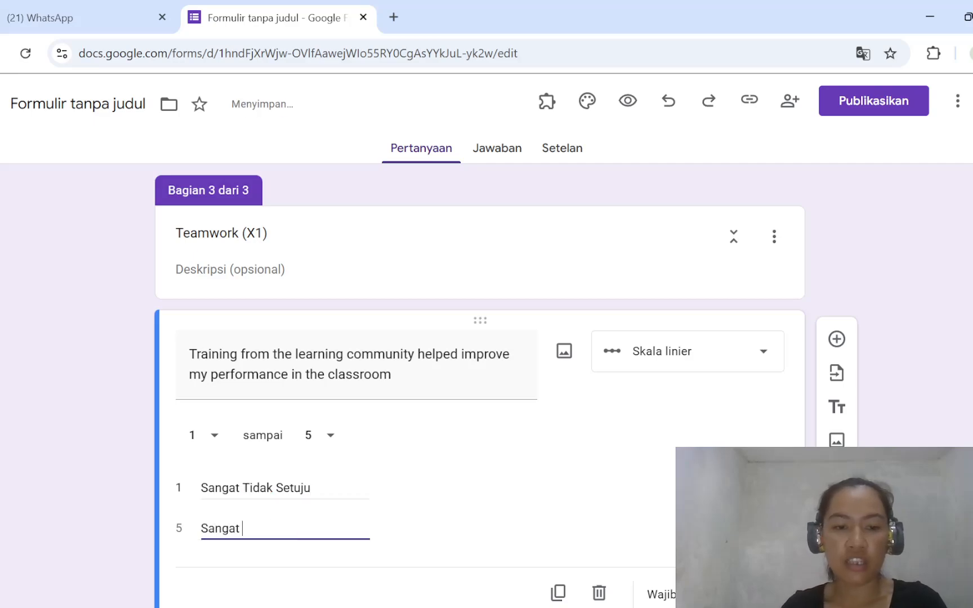
type("Setuju")
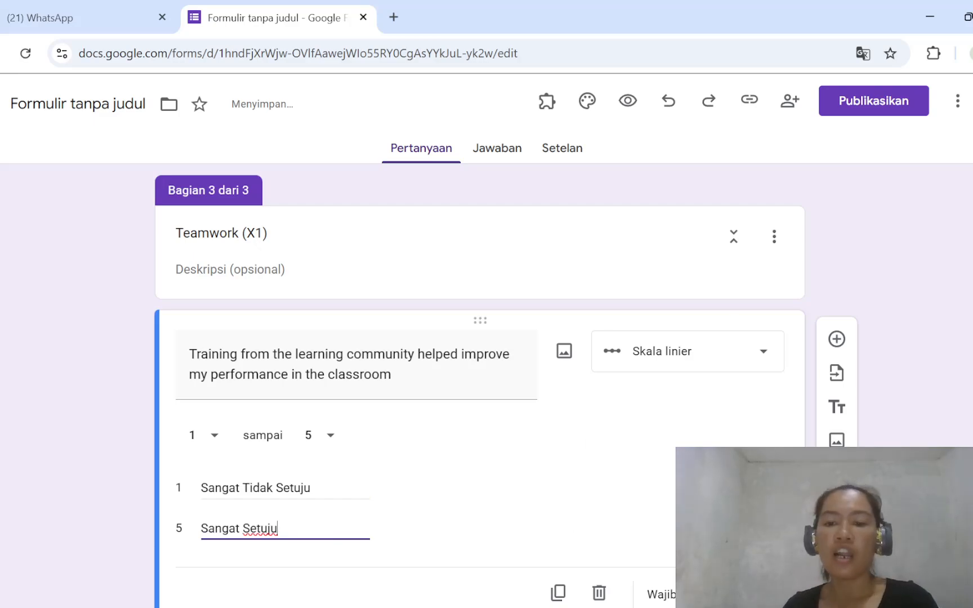
left_click(731, 595)
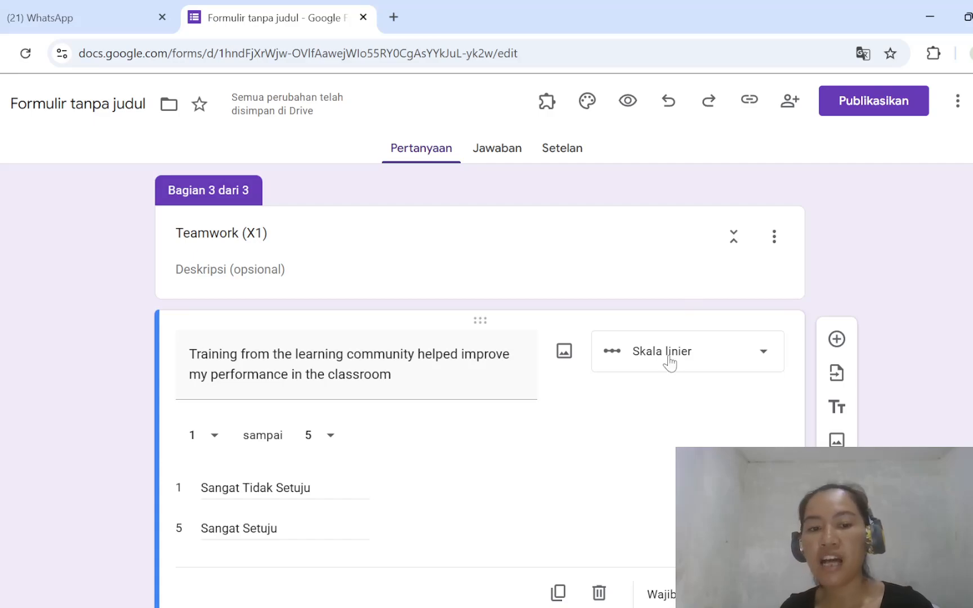
- Open the form's theme settings and set the header font to Pacifico
scroll(670, 364, "up", 12)
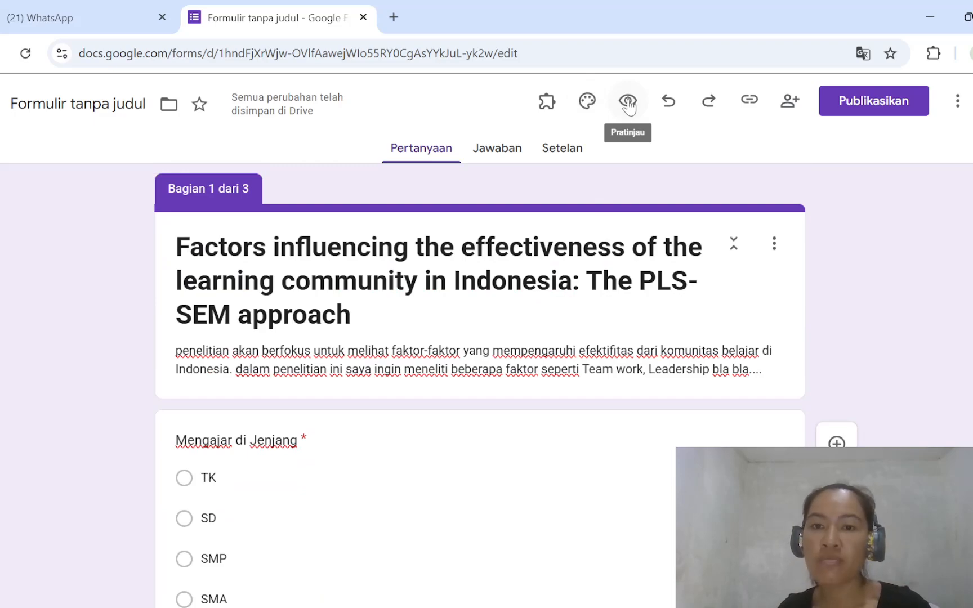
scroll(491, 463, "down", 2)
scroll(491, 463, "up", 2)
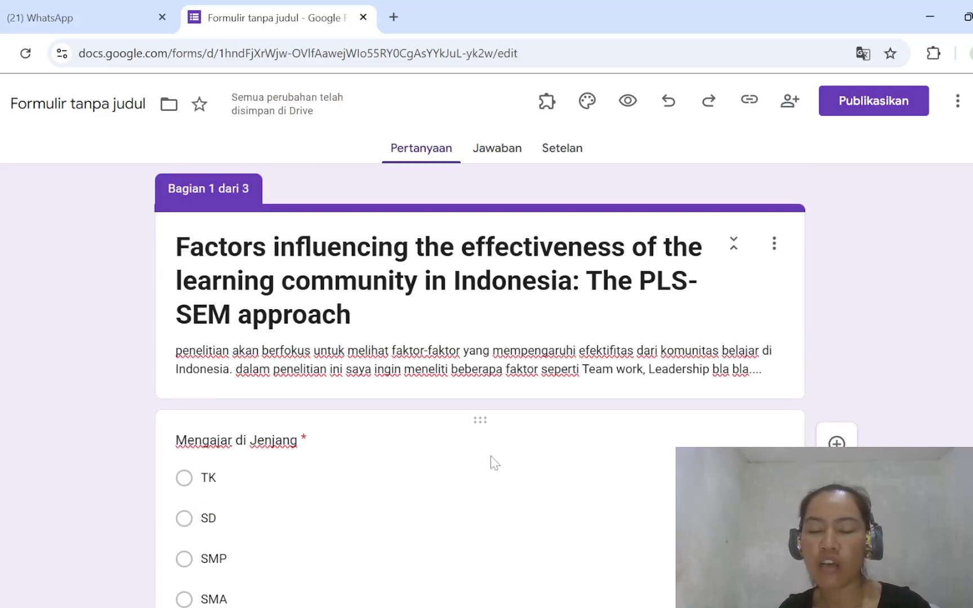
left_click(587, 108)
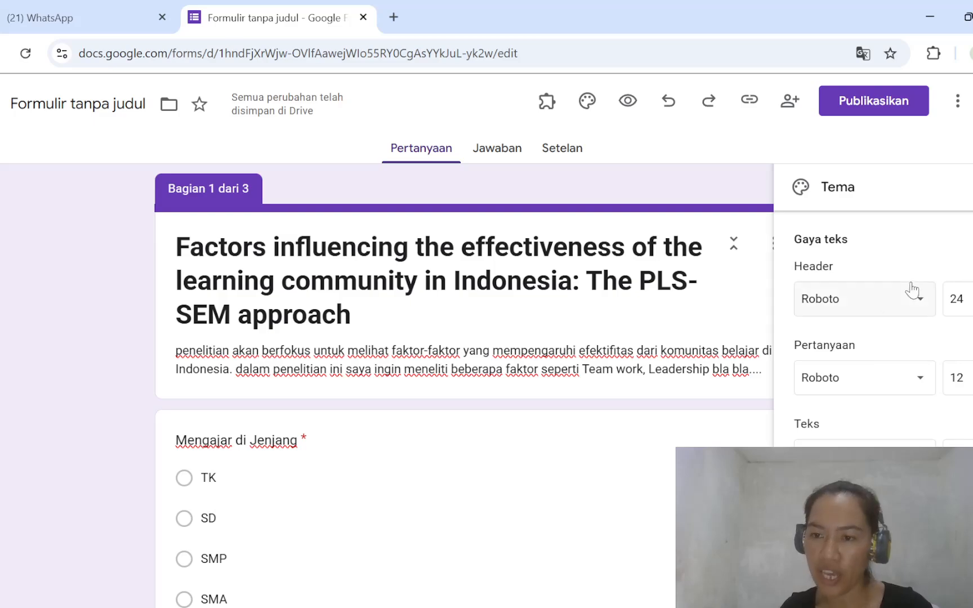
left_click(920, 304)
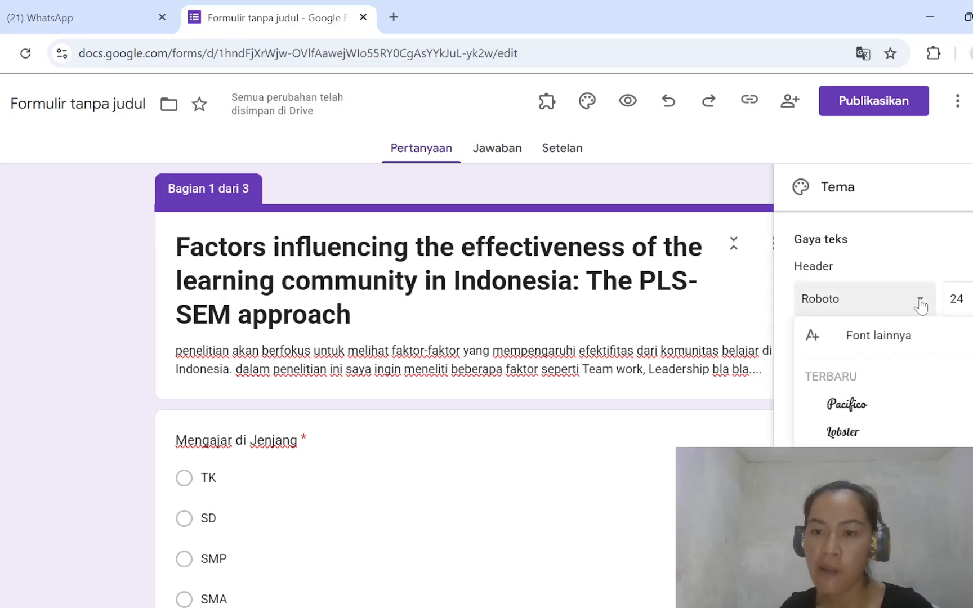
left_click(872, 406)
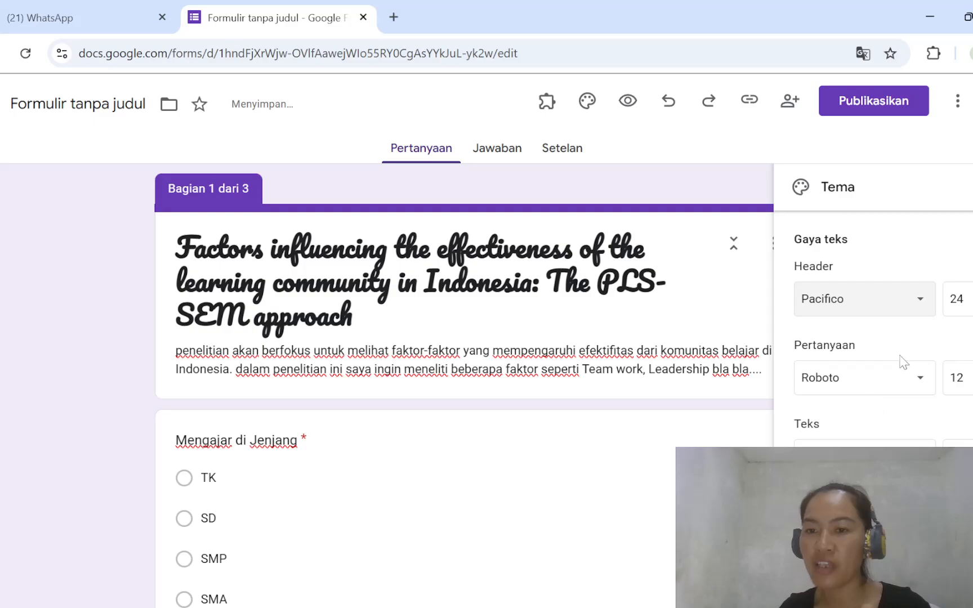
- Set the theme's question font to Lobster and its text font to Pacifico
left_click(918, 381)
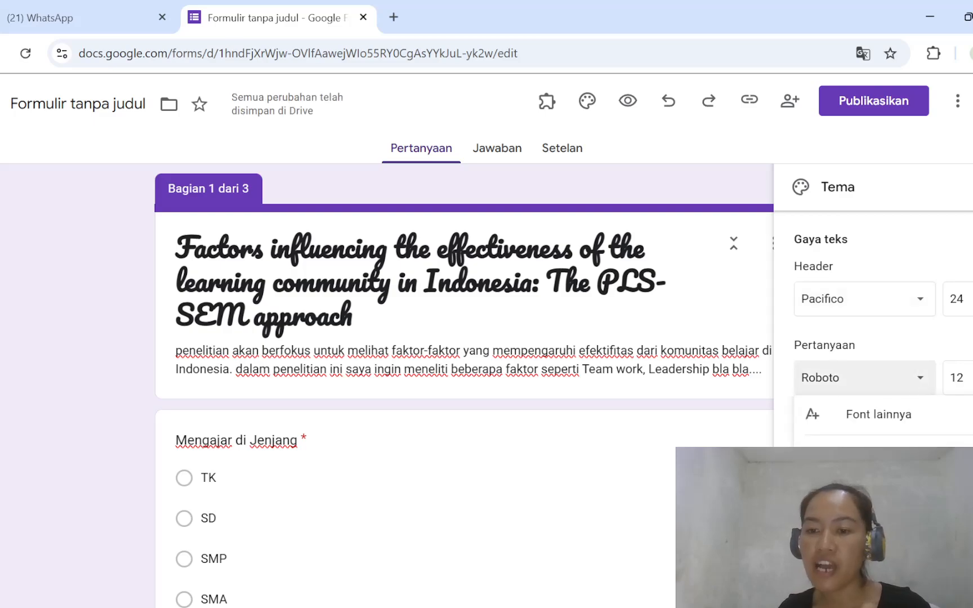
left_click(867, 507)
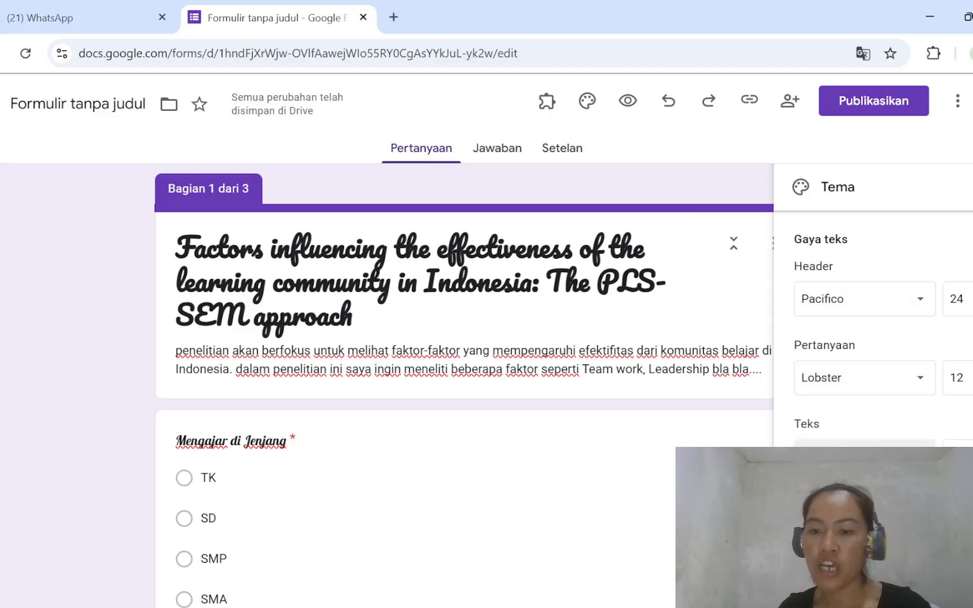
left_click(864, 456)
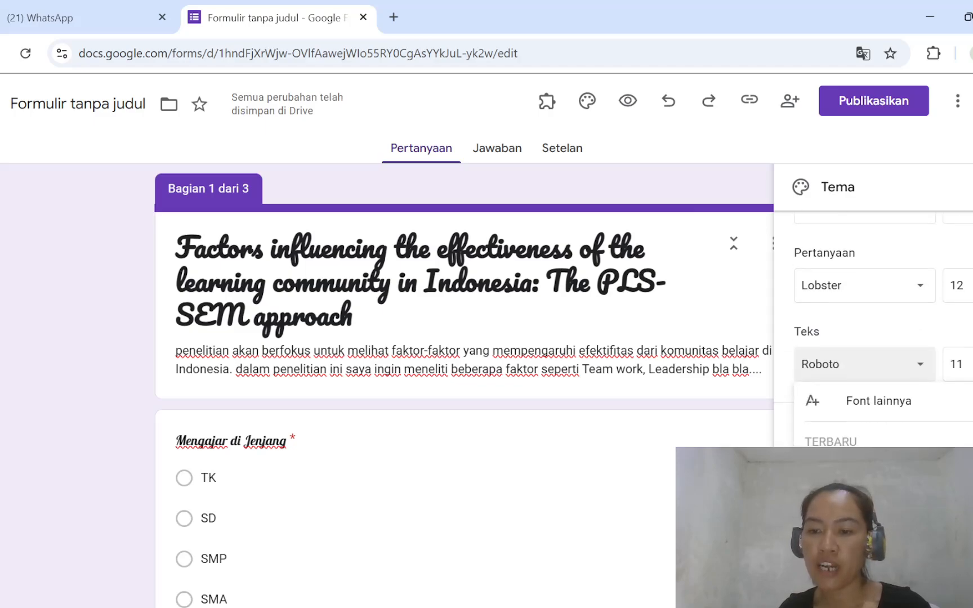
left_click(839, 485)
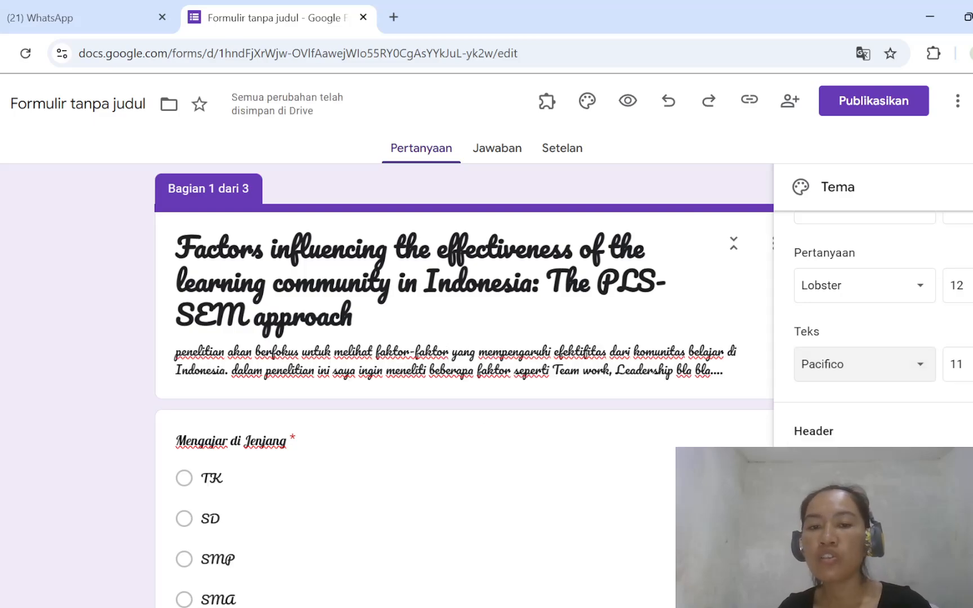
- Try red as the form's theme color
left_click(806, 561)
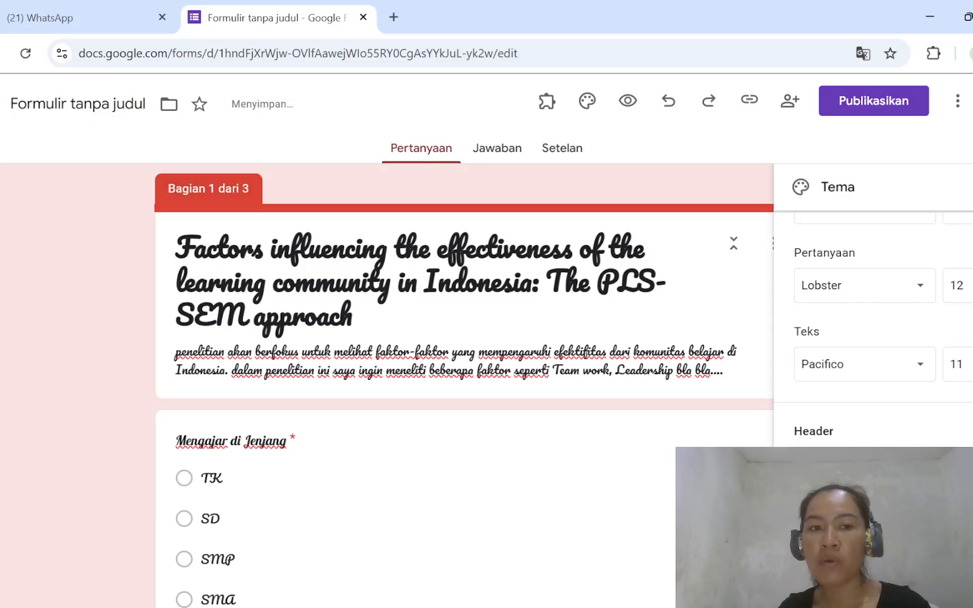
scroll(882, 304, "up", 2)
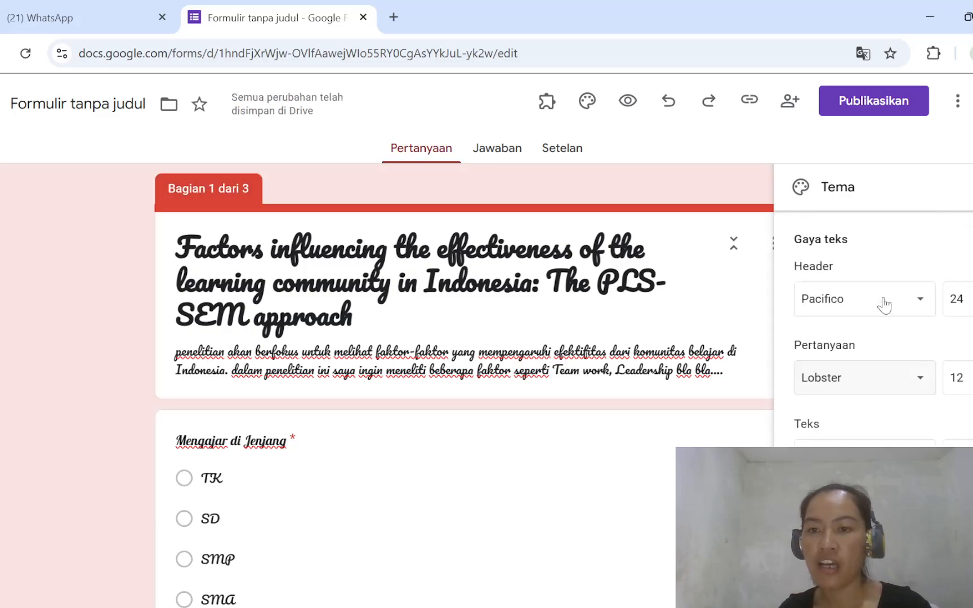
scroll(884, 305, "down", 3)
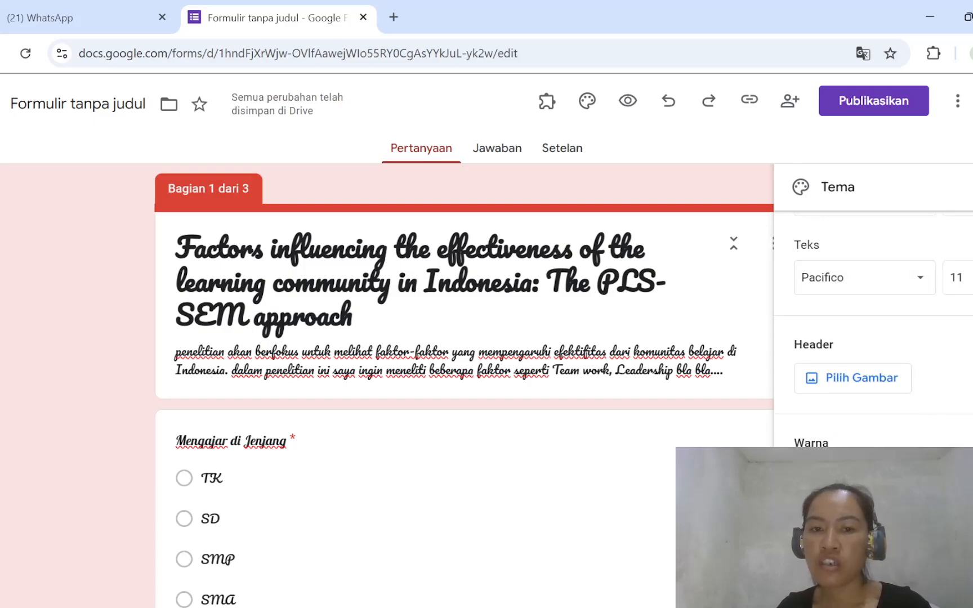
- Set the purple snowflake picture from the "Kantor dan Sekolah" themes as the form's header image, check the form's sections and close the theme settings
left_click(884, 389)
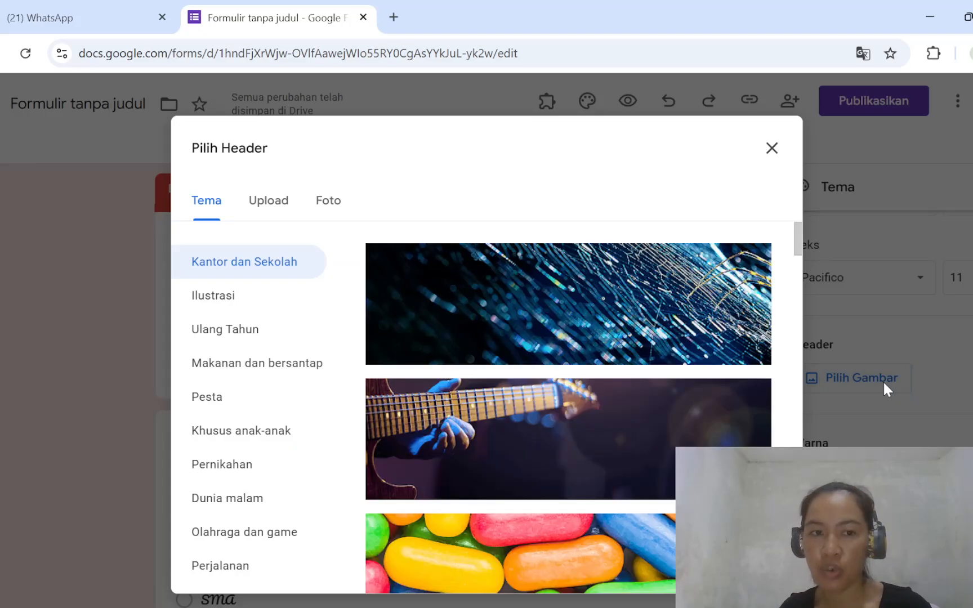
scroll(521, 479, "down", 15)
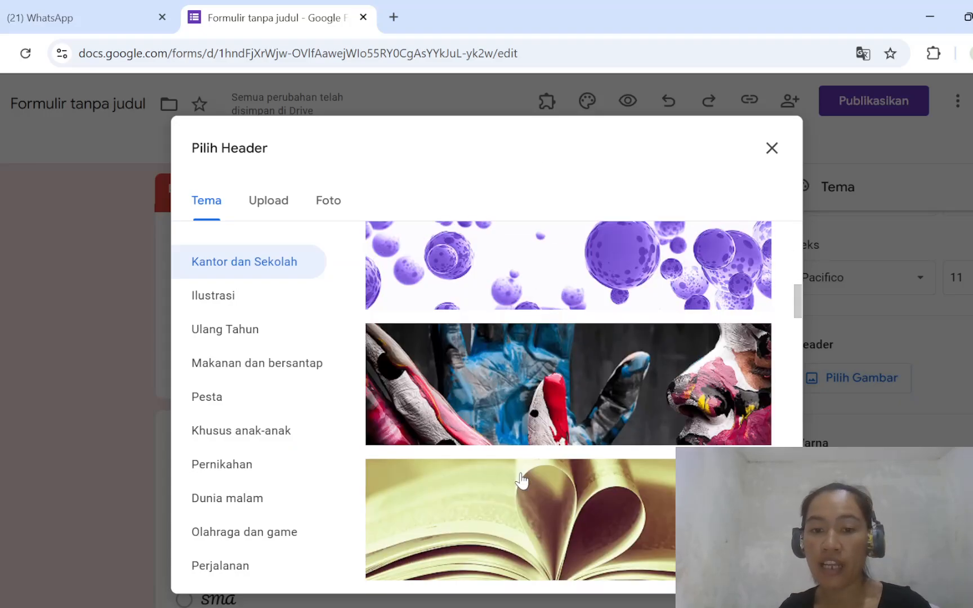
scroll(521, 479, "down", 15)
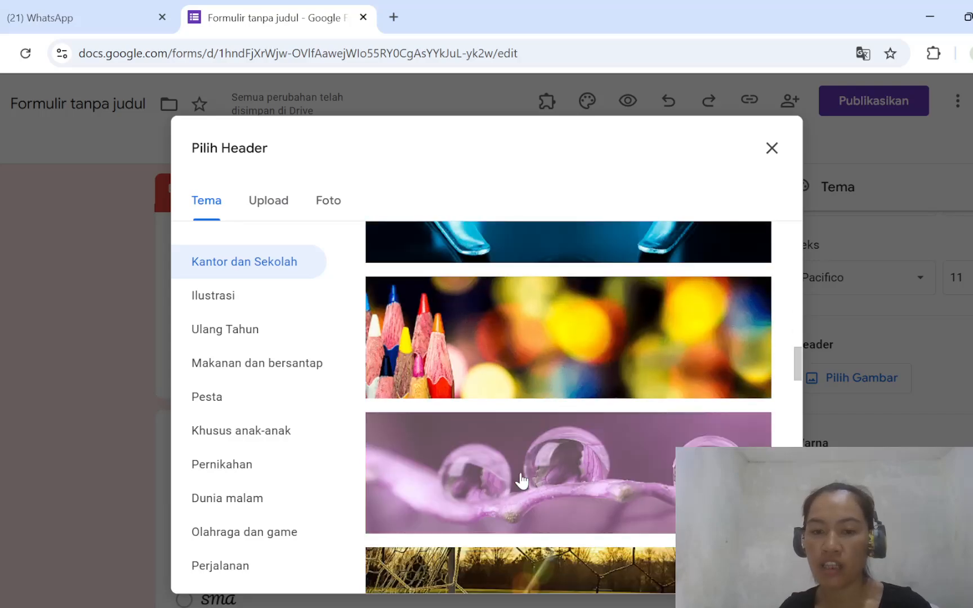
scroll(522, 480, "down", 5)
scroll(522, 479, "up", 3)
scroll(522, 480, "down", 1)
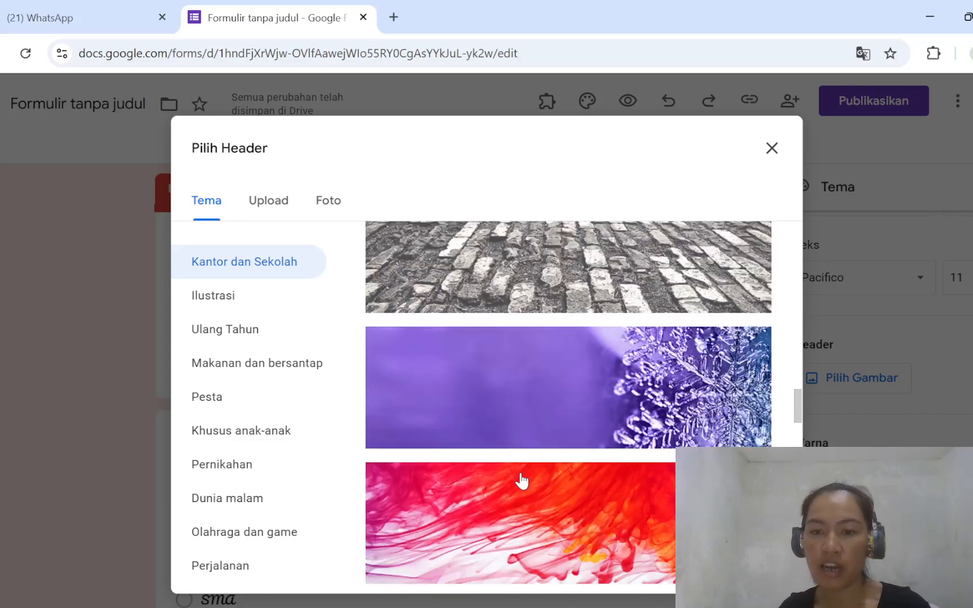
left_click(549, 399)
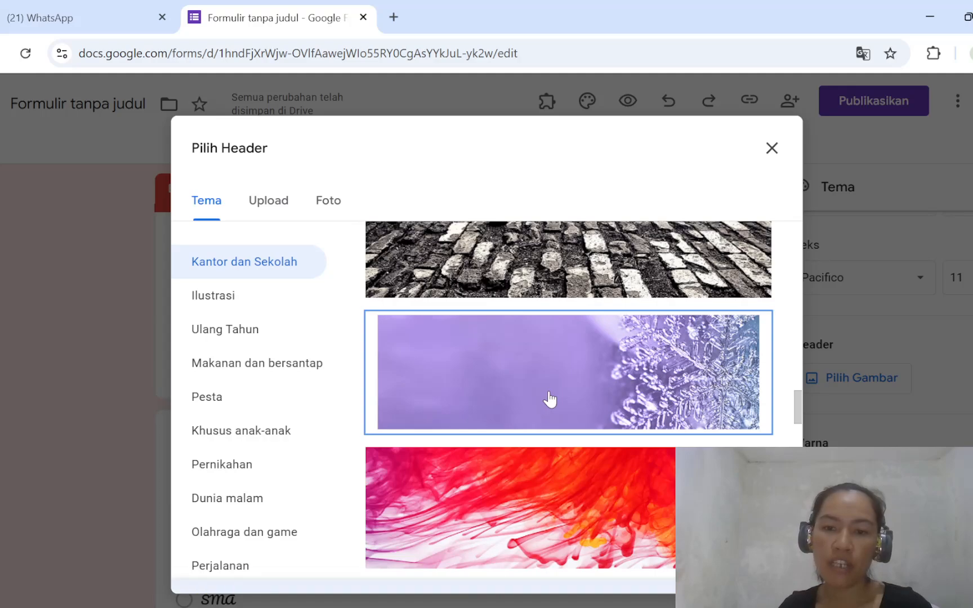
left_click(750, 568)
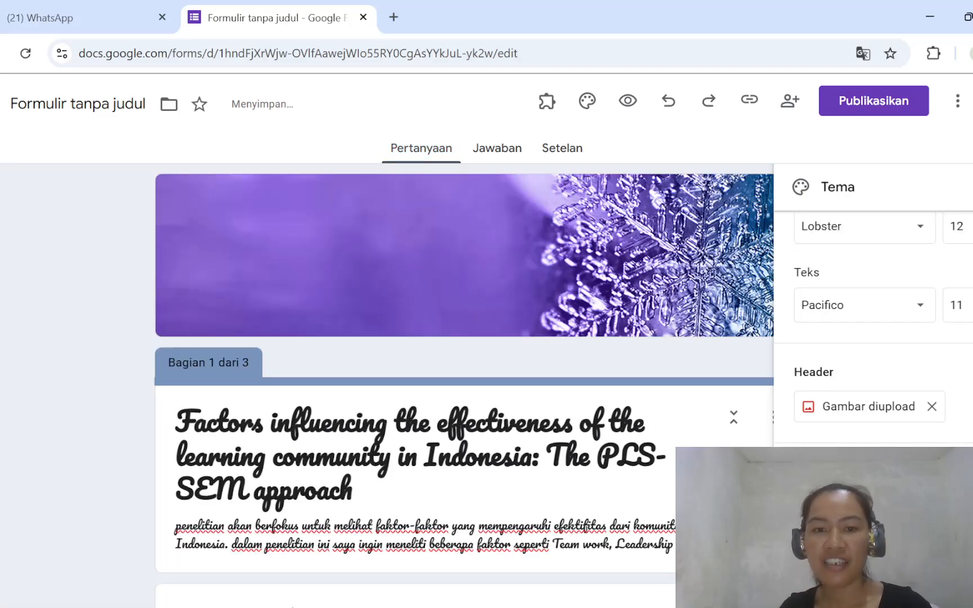
scroll(465, 389, "down", 15)
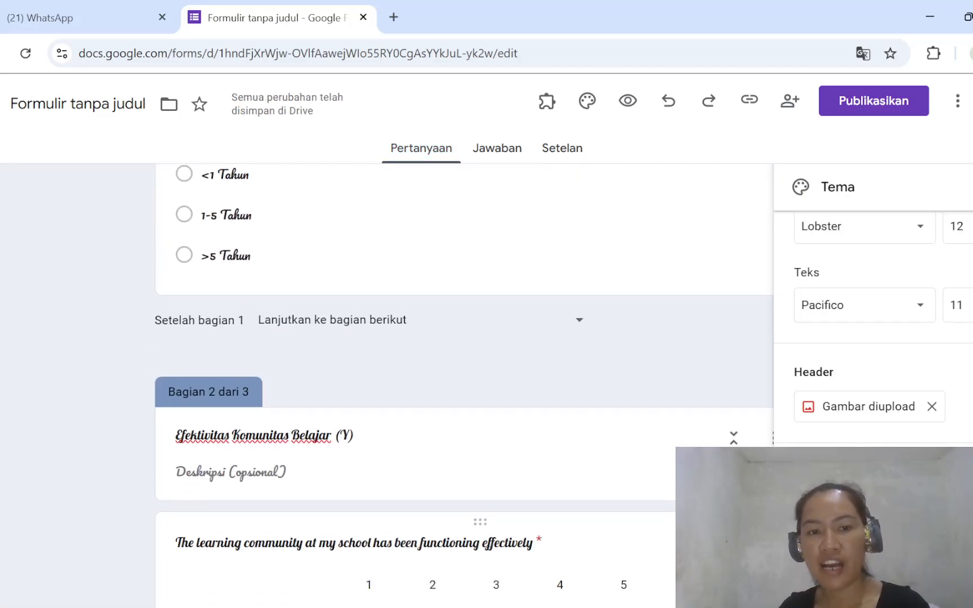
scroll(465, 389, "down", 8)
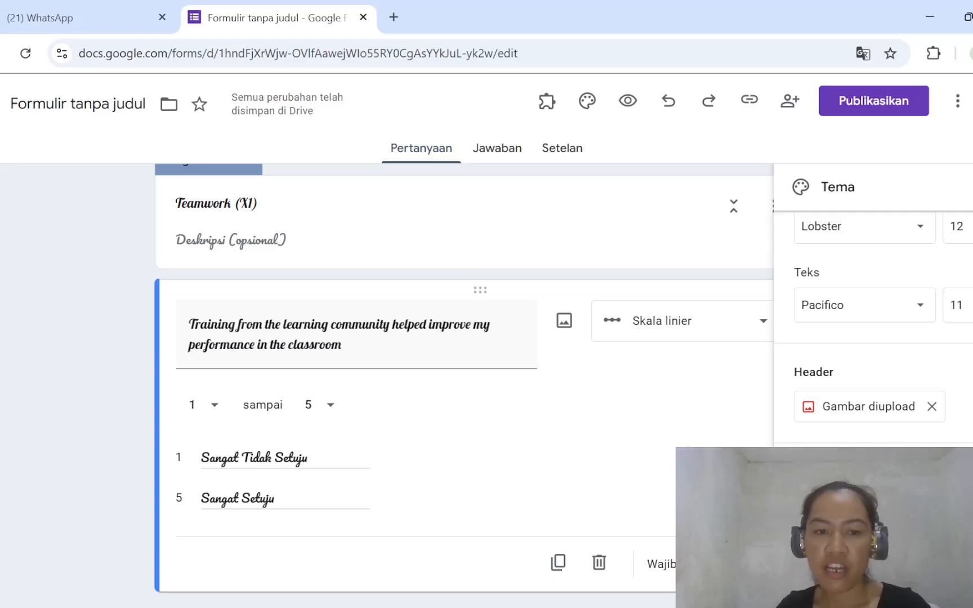
scroll(464, 389, "up", 8)
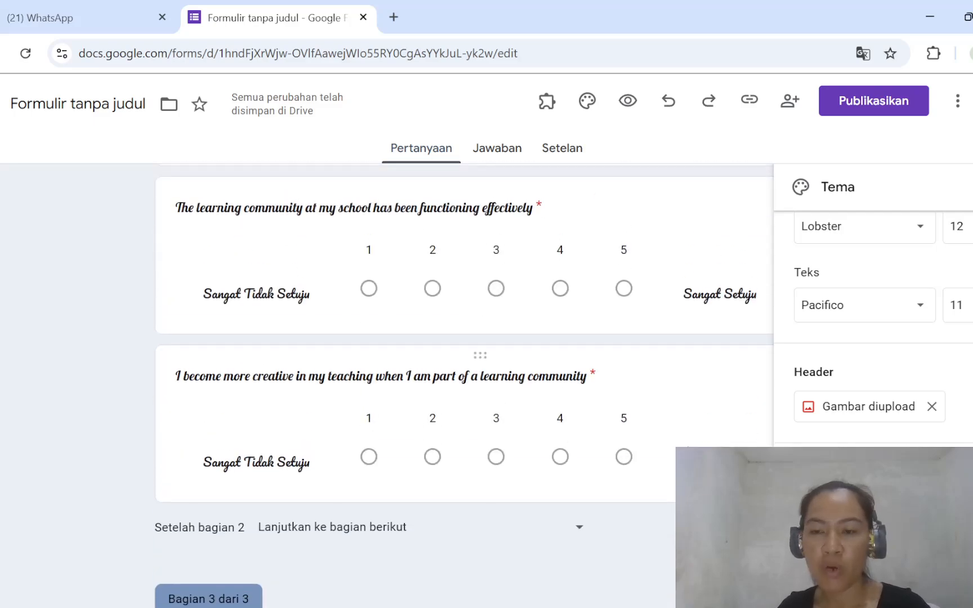
key("Escape")
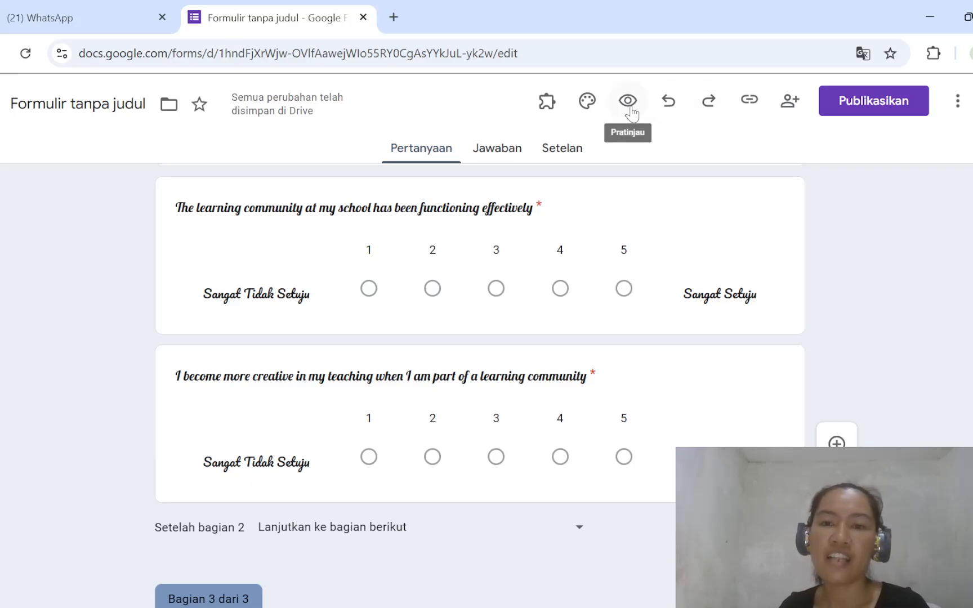
- Preview the form and answer "Mengajar di Jenjang" with TK and "Pengalaman Mengajar" with <1 Tahun
scroll(664, 409, "up", 10)
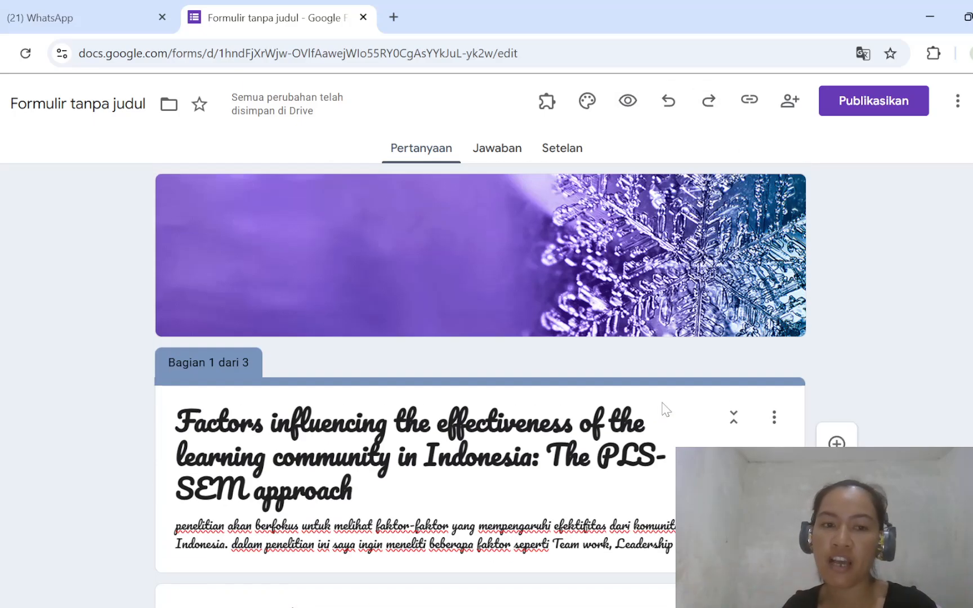
left_click(627, 102)
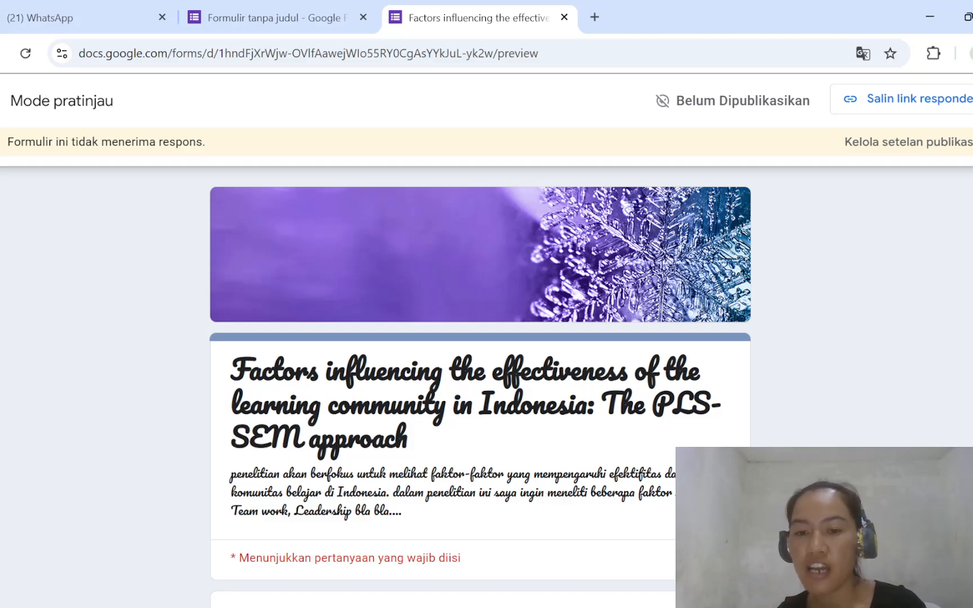
scroll(480, 387, "down", 4)
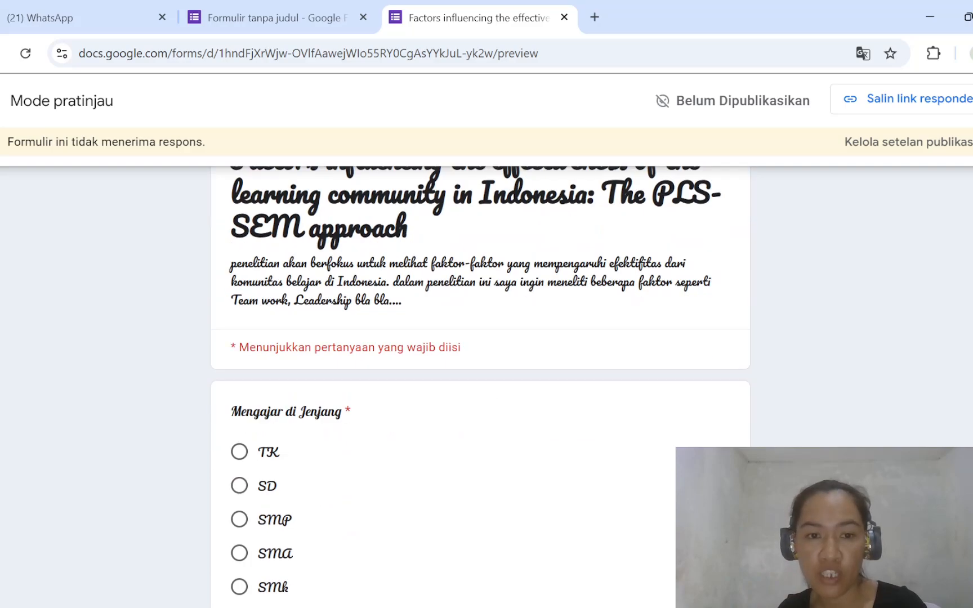
scroll(580, 373, "down", 6)
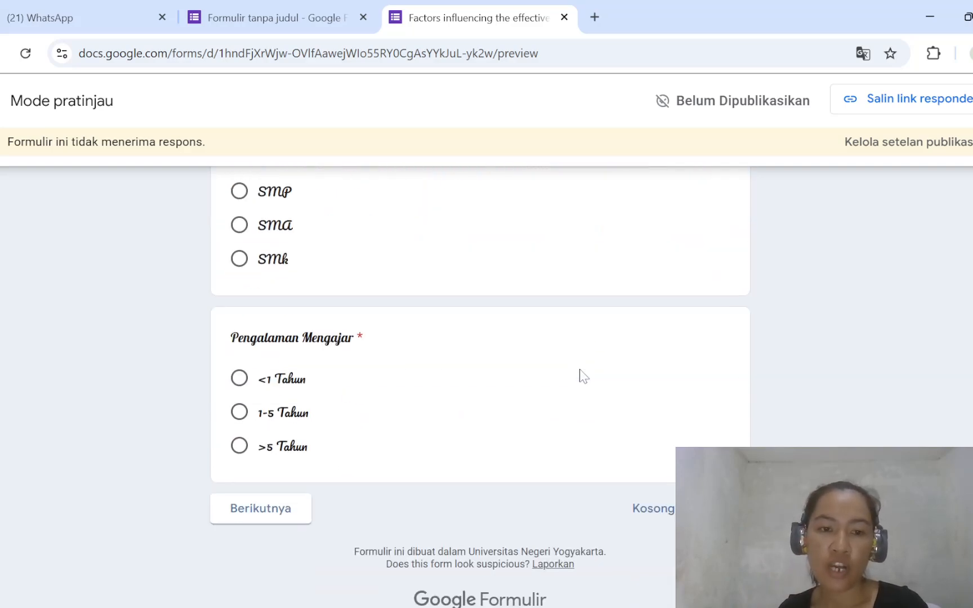
scroll(583, 376, "up", 8)
scroll(582, 376, "down", 3)
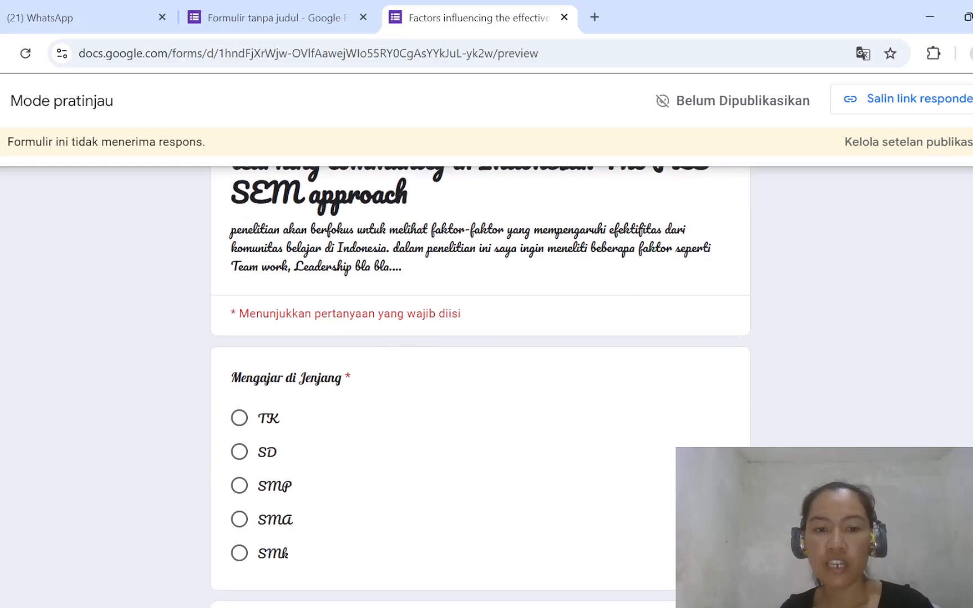
scroll(583, 374, "down", 3)
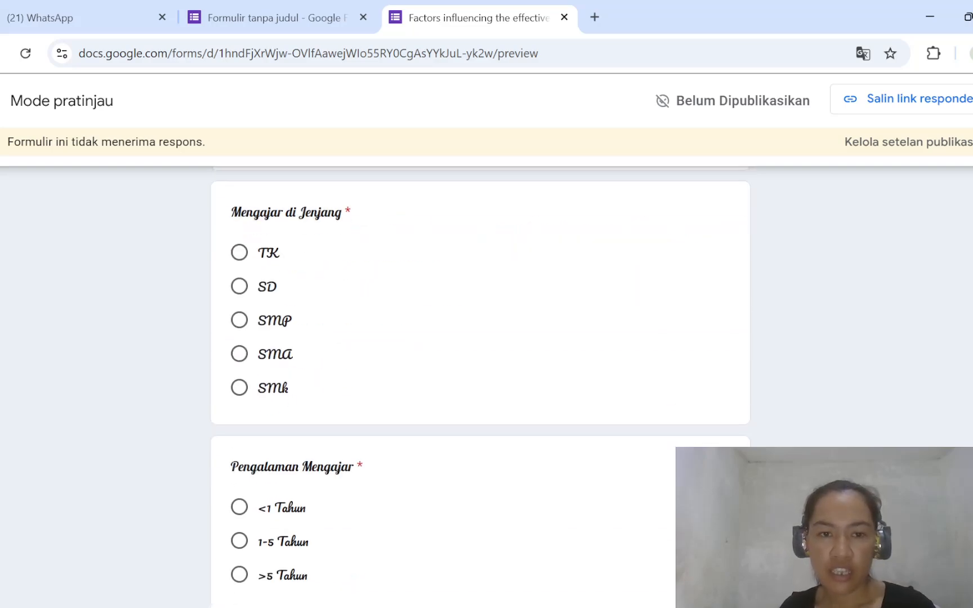
left_click(240, 260)
left_click(238, 509)
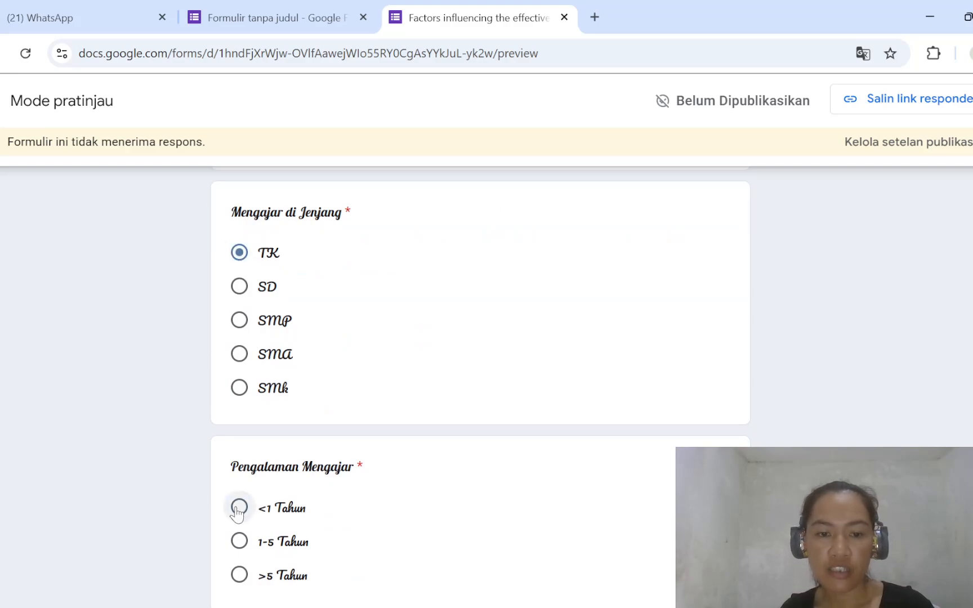
- Continue the preview to "Efektivitas Komunitas Belajar (Y)", rate its two statements 4 and 2, and advance to the following section
scroll(237, 511, "down", 2)
left_click(250, 517)
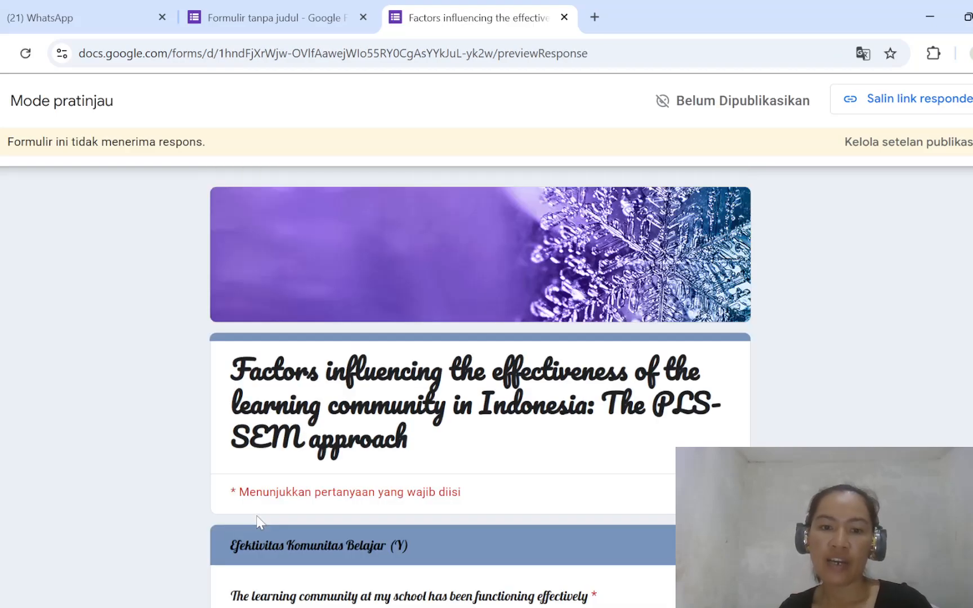
scroll(261, 522, "down", 5)
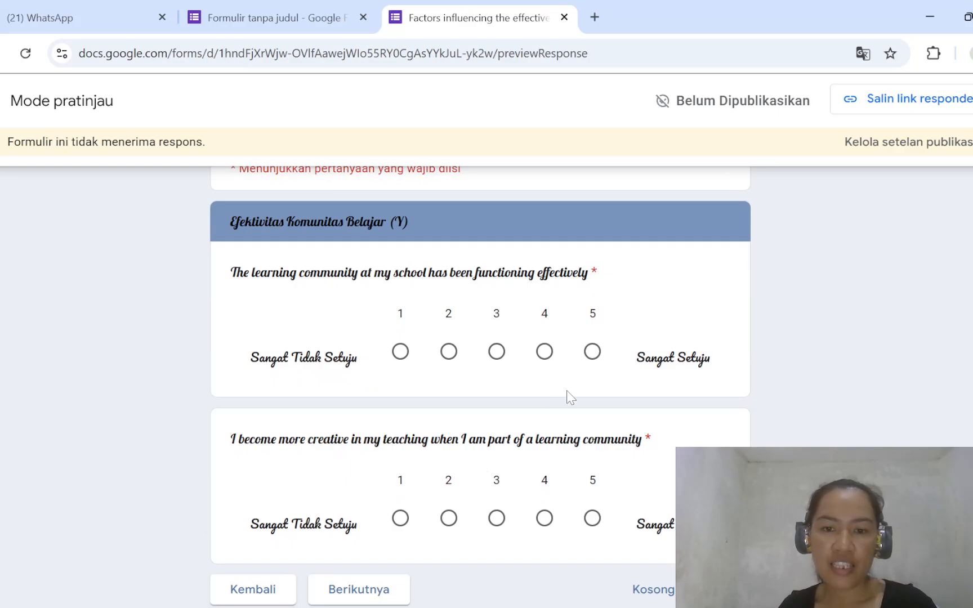
left_click(544, 351)
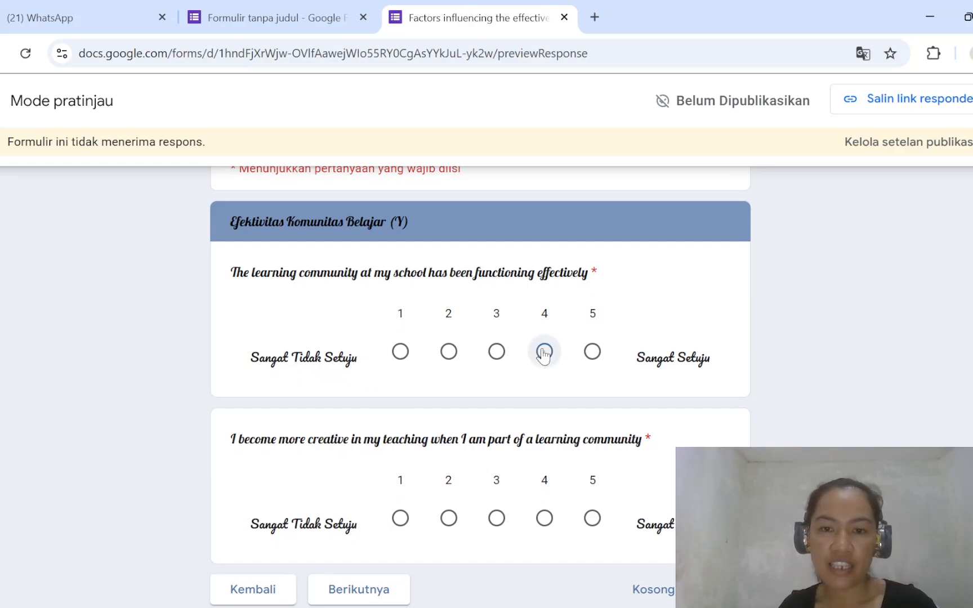
left_click(448, 519)
left_click(384, 591)
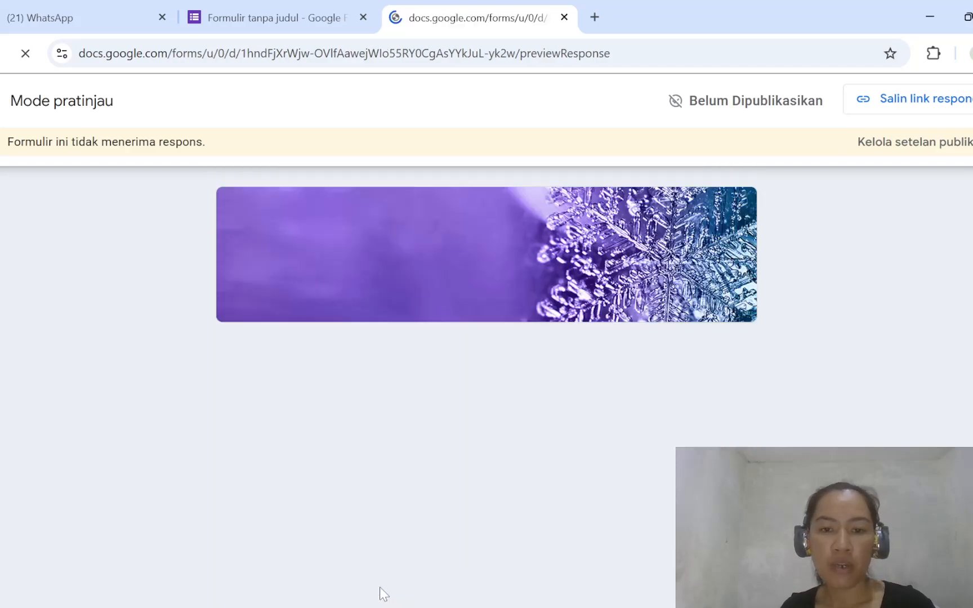
- Check the "Teamwork (X1)" section in the preview, then return to editing the form, discarding the test answers
scroll(384, 594, "down", 4)
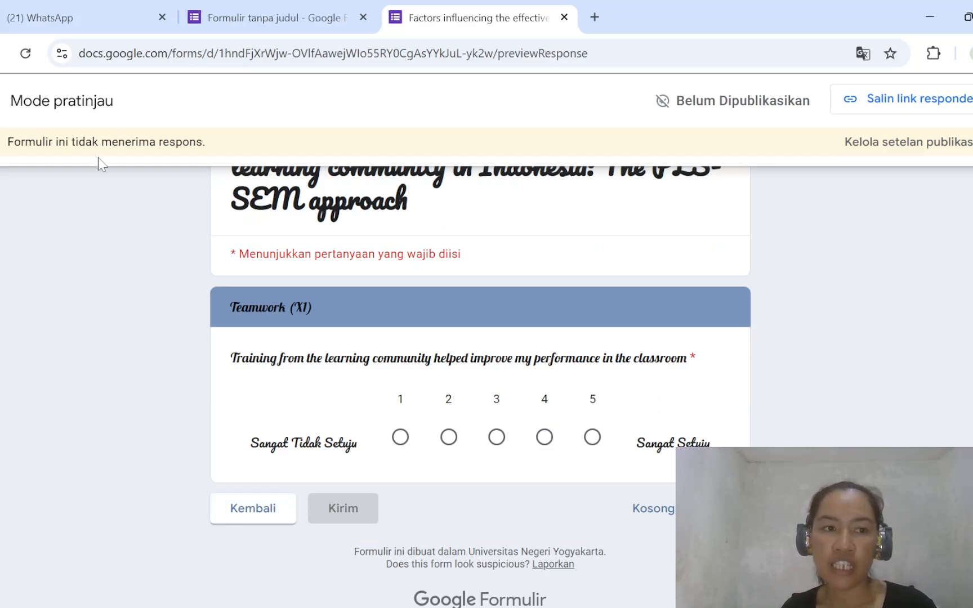
left_click(3, 101)
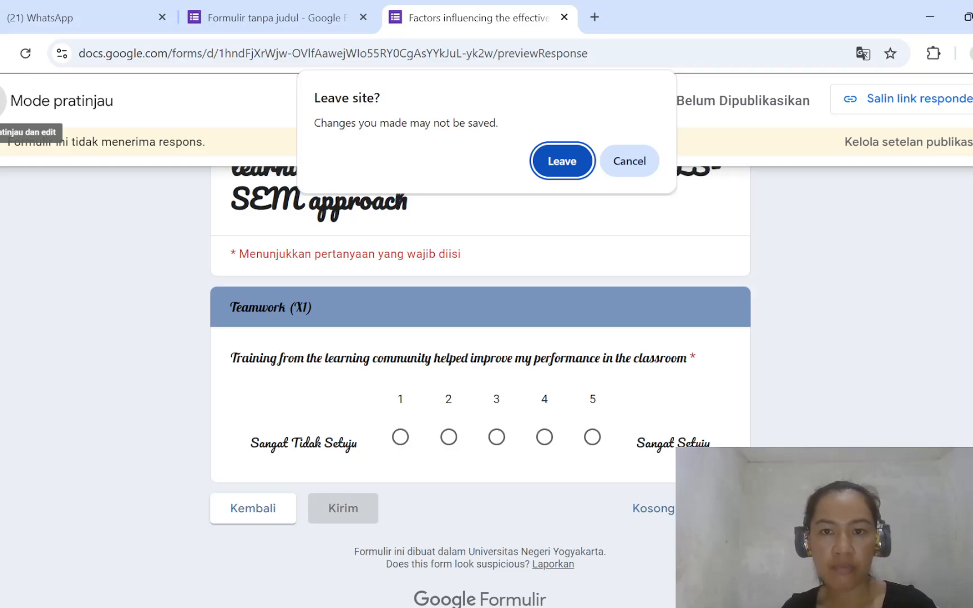
left_click(560, 162)
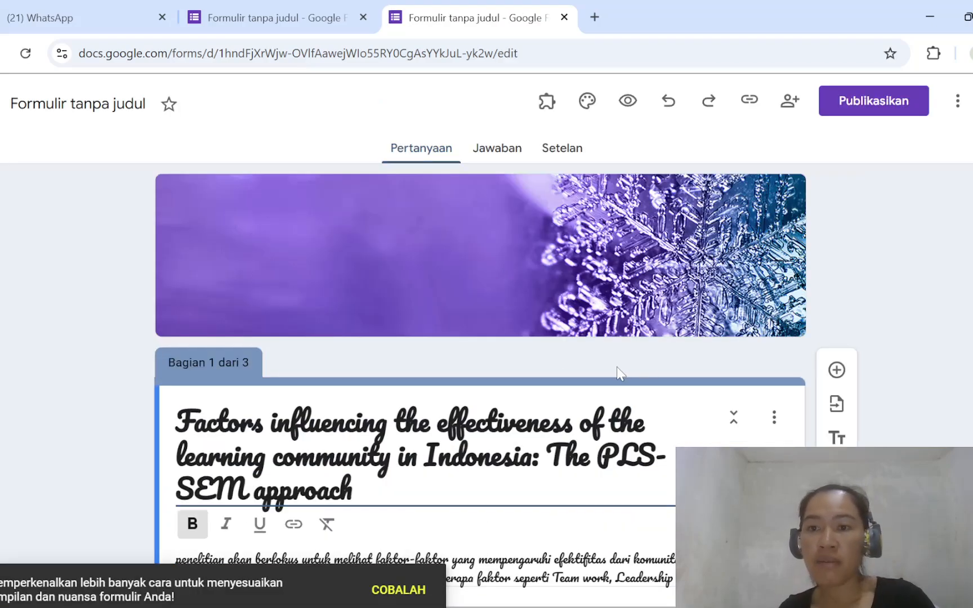
- Look through the form's sections in the editor and copy the responder link of the unpublished form
scroll(616, 366, "down", 4)
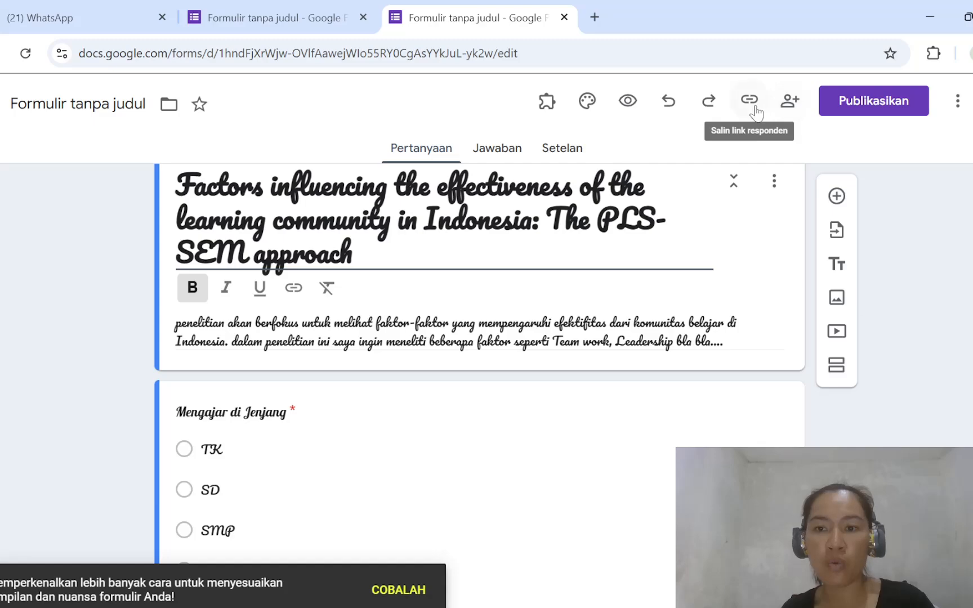
left_click(581, 410)
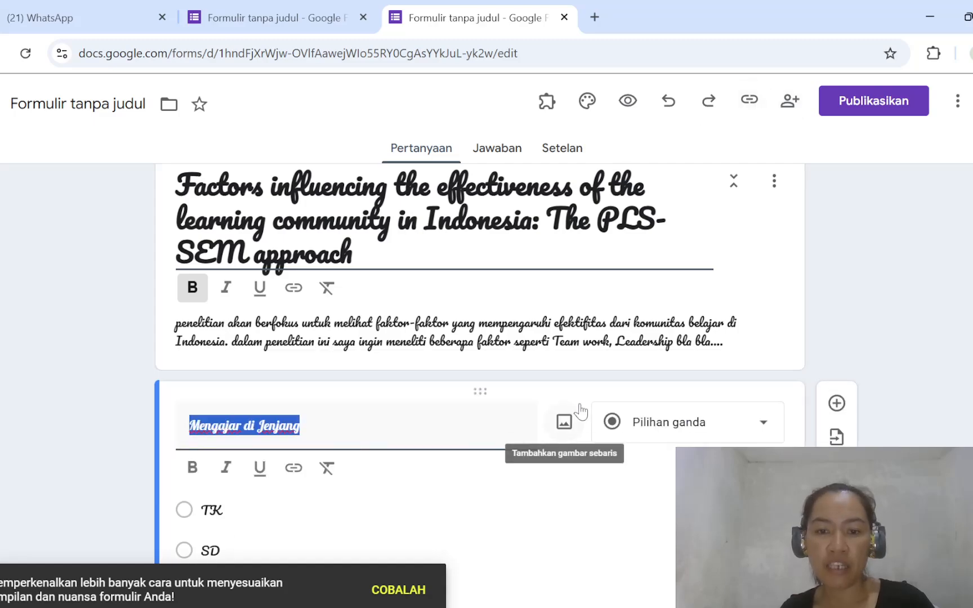
scroll(604, 585, "down", 7)
scroll(604, 586, "down", 10)
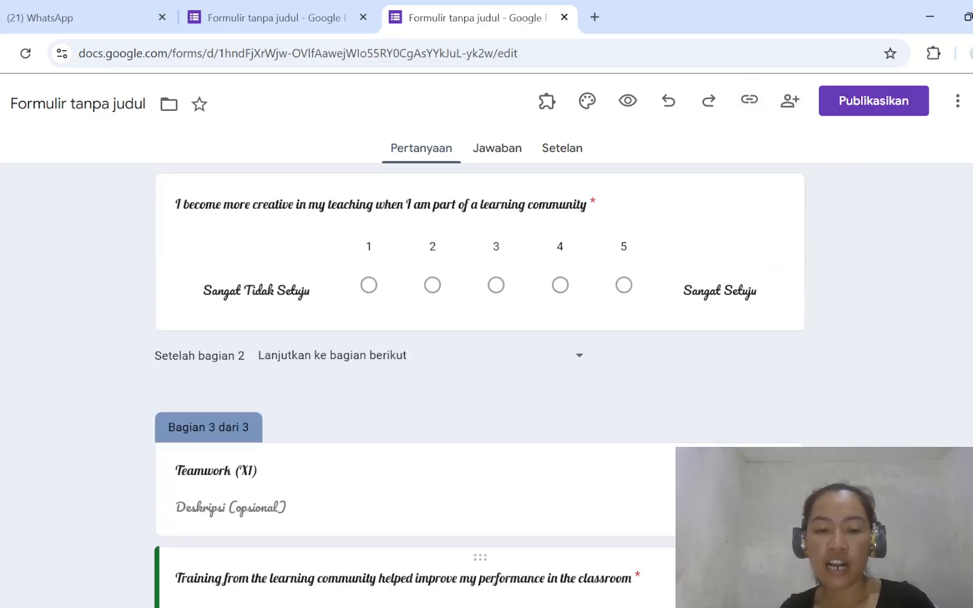
scroll(603, 586, "up", 15)
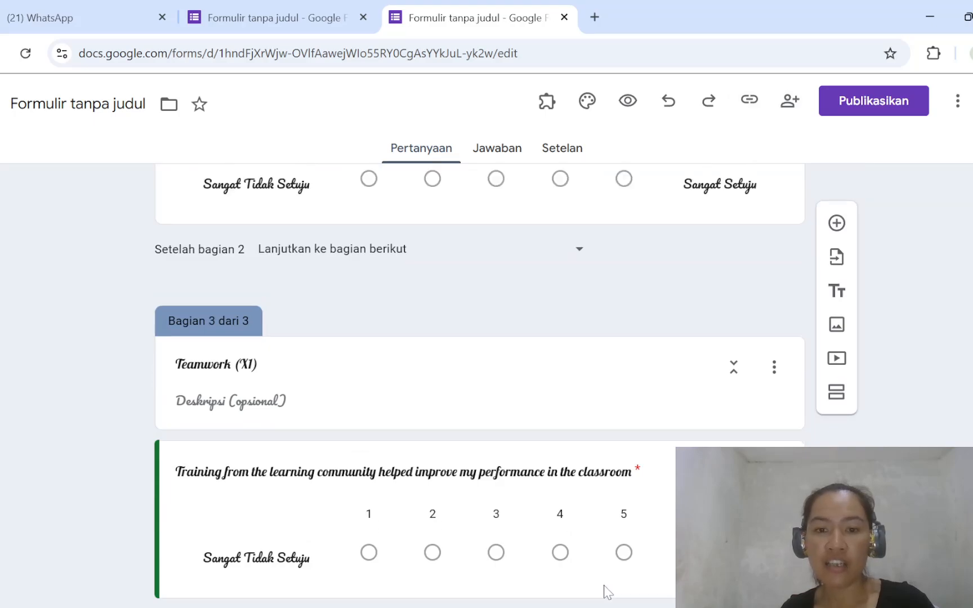
scroll(605, 591, "up", 1)
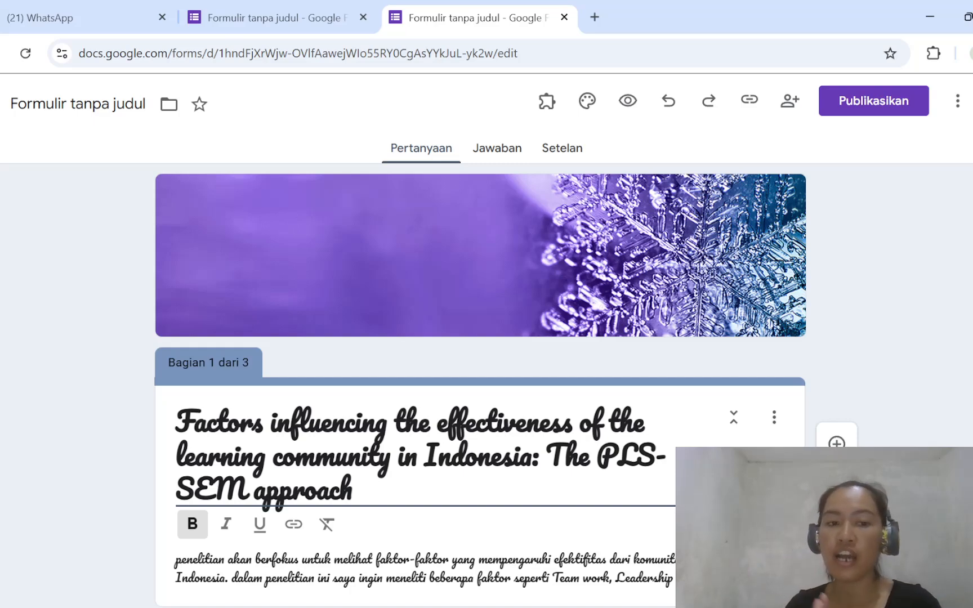
left_click(754, 102)
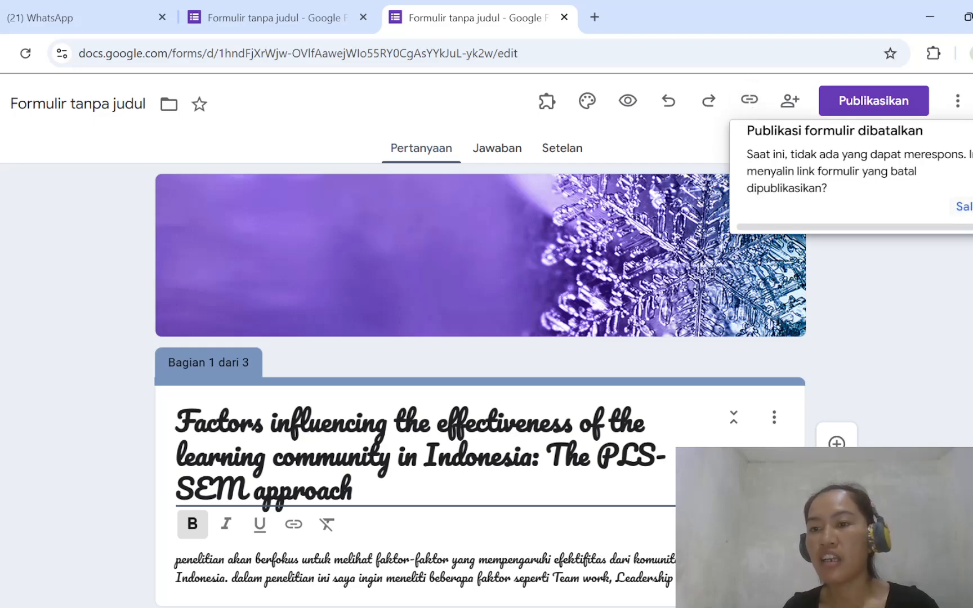
left_click(967, 208)
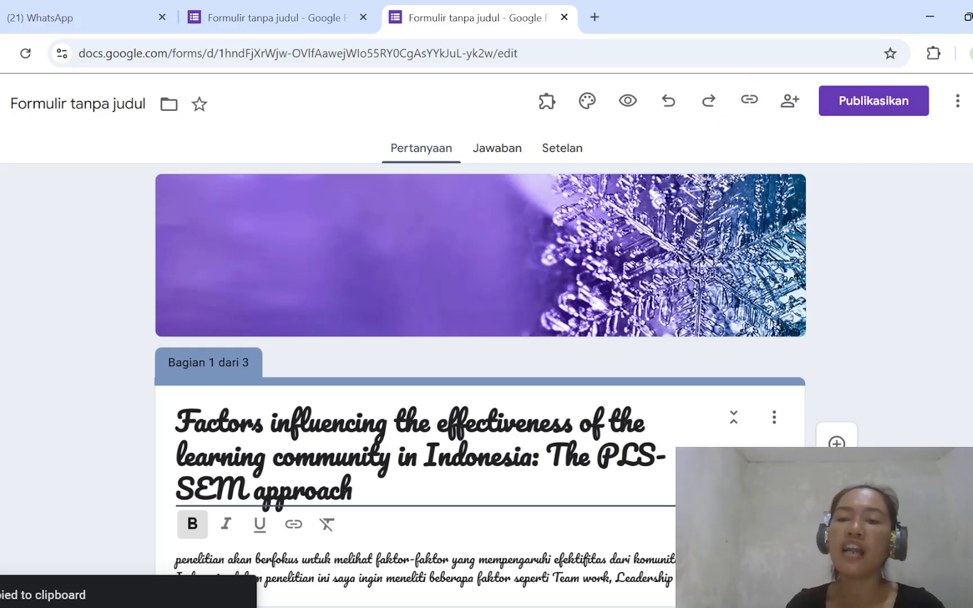